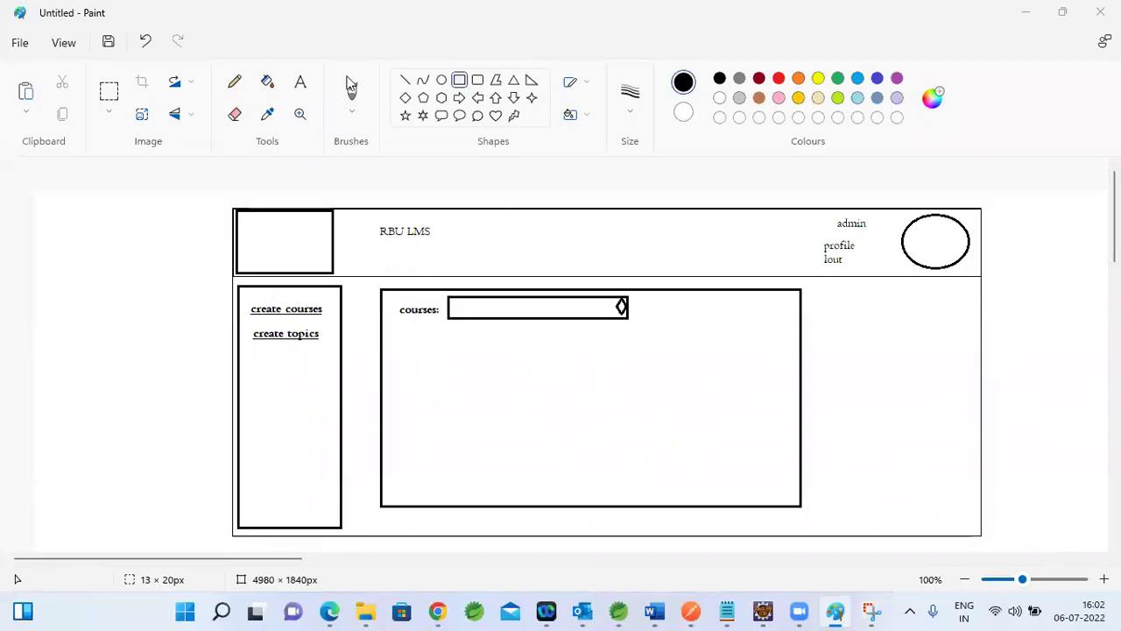
Step: Draw a straight pointer line from outside the sidebar to the "create topics" link
click(405, 81)
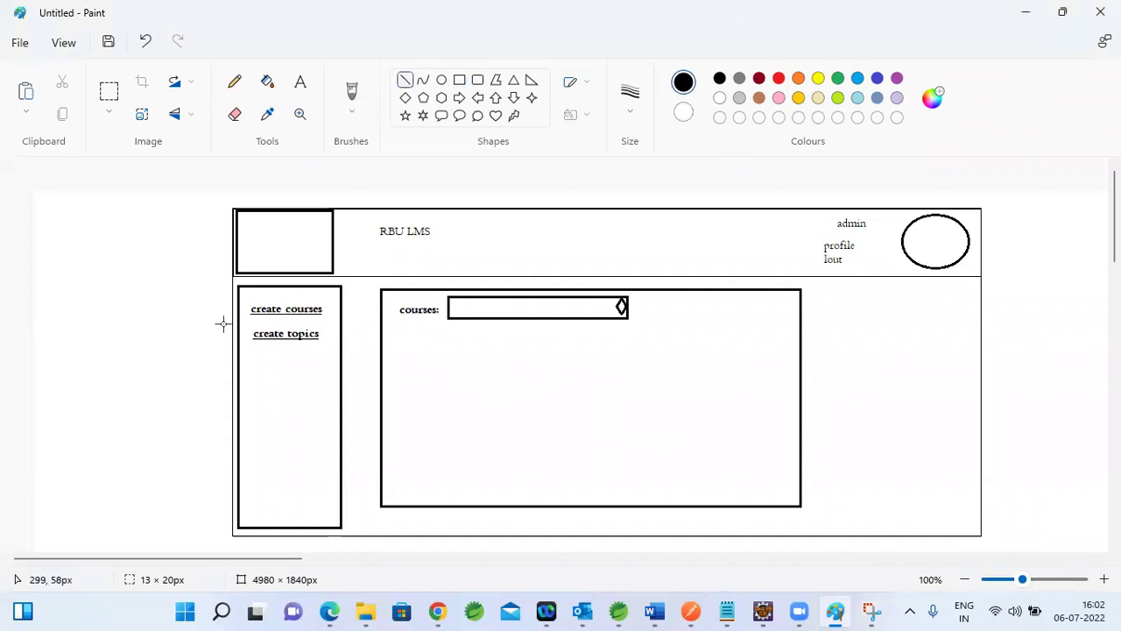
mouse_move(192, 328)
mouse_down()
mouse_move(242, 308)
mouse_move(250, 335)
mouse_up()
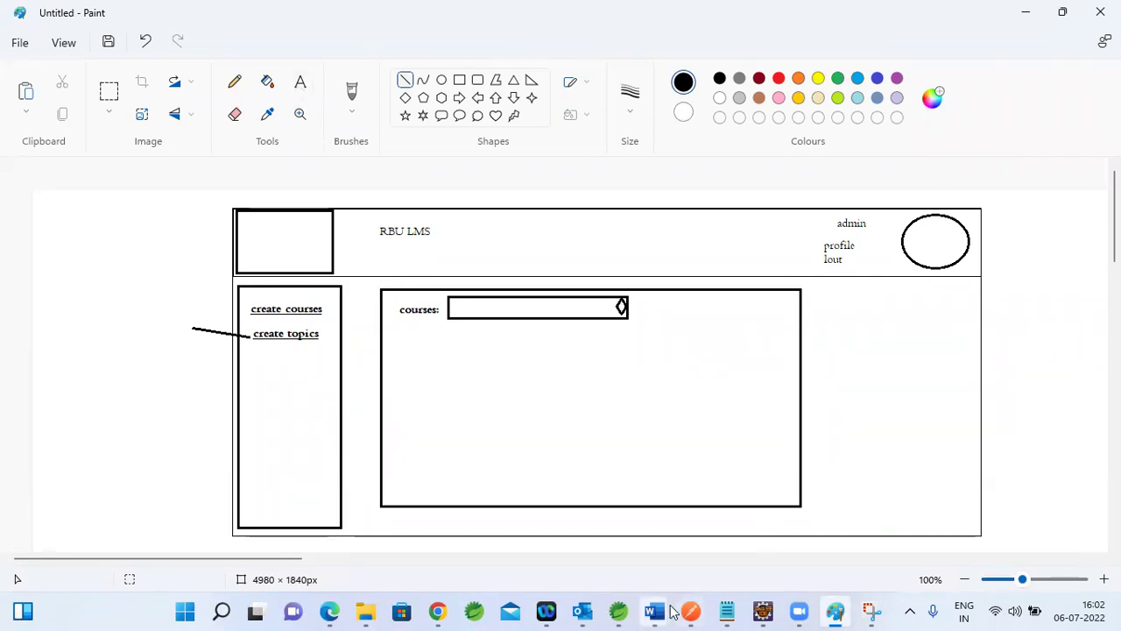
Step: Switch to Document1 in Word and look at the Student Dash board mockup
mouse_move(674, 605)
click(776, 534)
drag(1113, 466, 1113, 365)
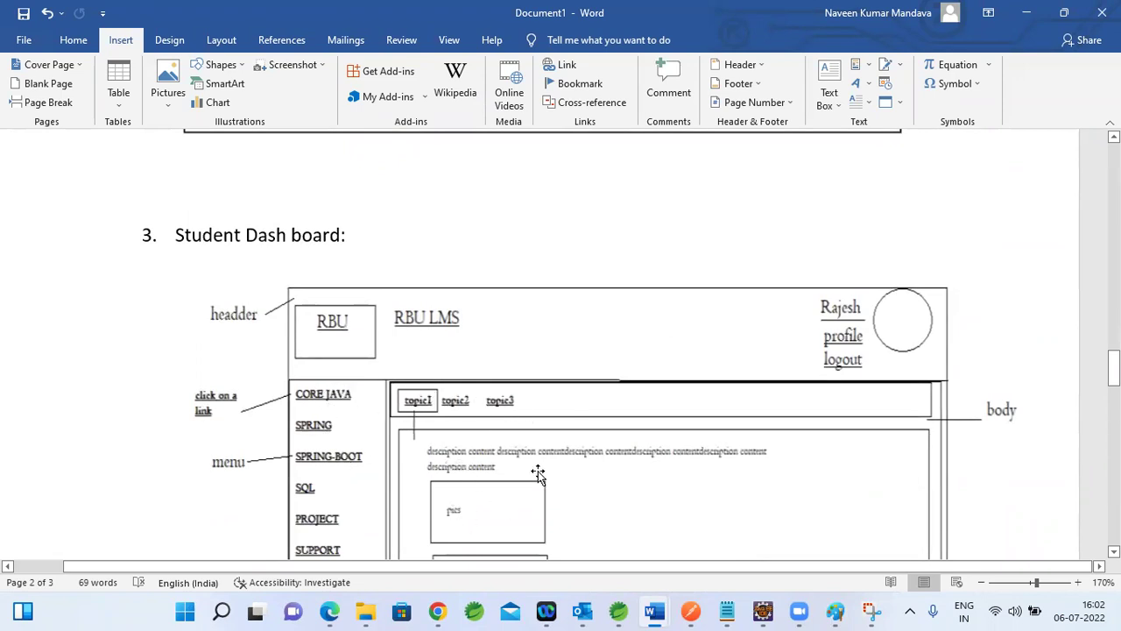
Step: Back in Paint, write the options "spring" and "core java" at the courses dropdown and brush a tick beside "spring"
click(834, 610)
click(299, 82)
click(461, 311)
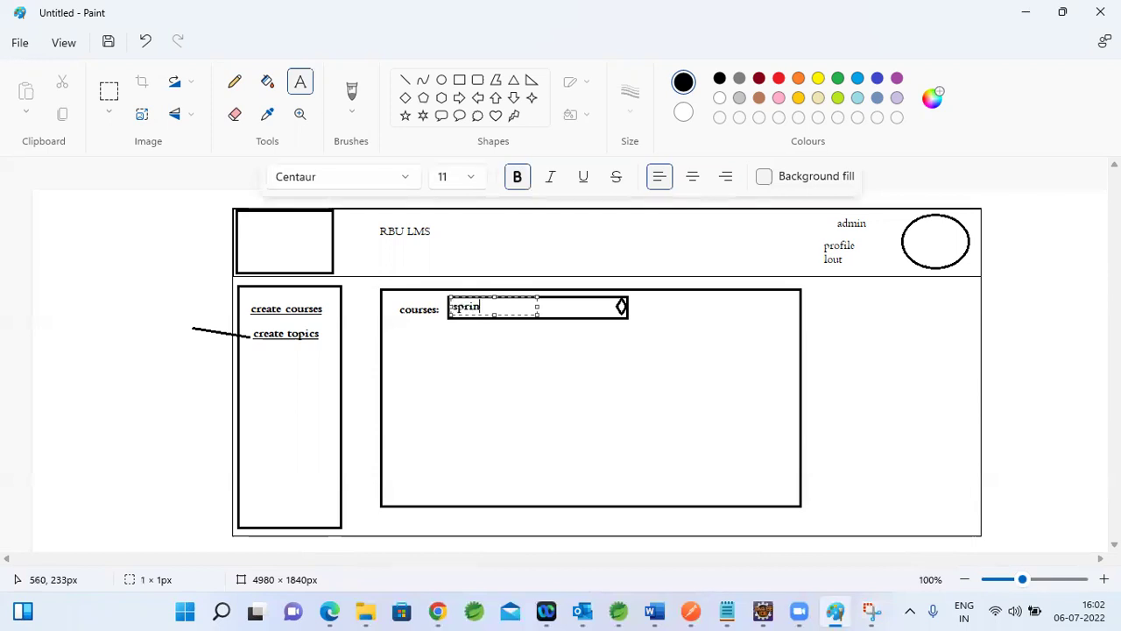
text(spring)
key(Return)
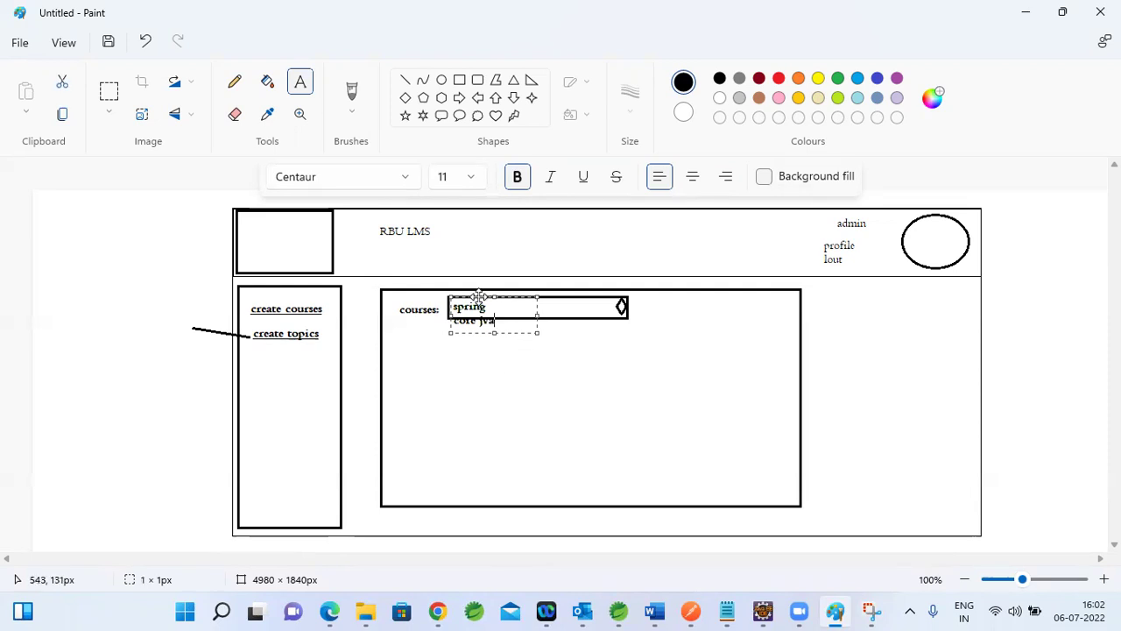
drag(481, 299, 490, 302)
key(BackSpace)
key(BackSpace)
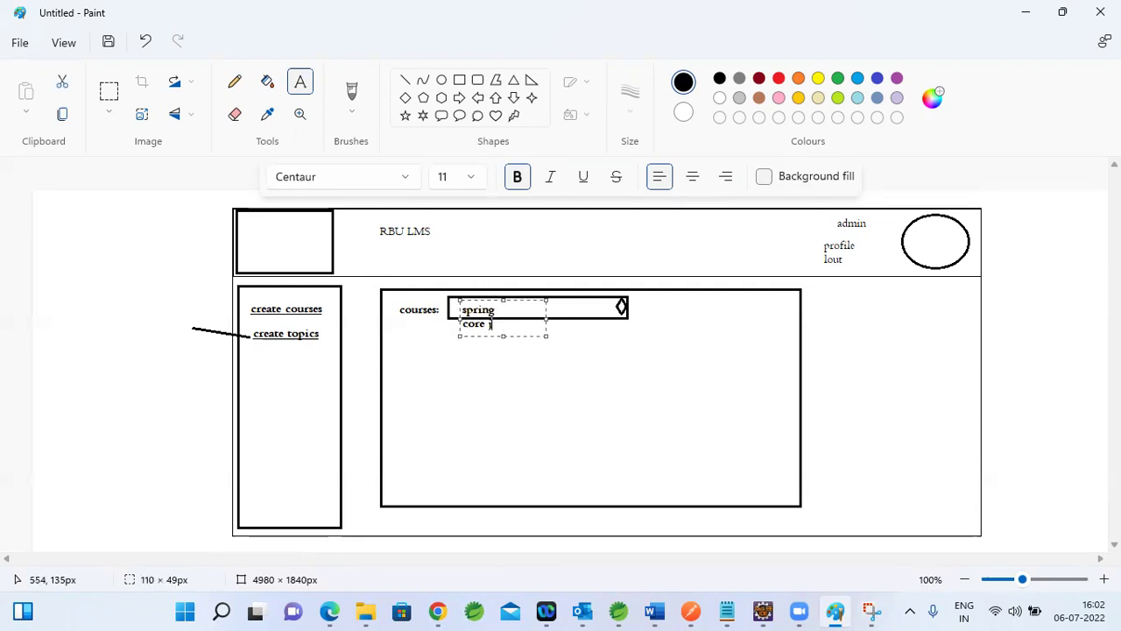
click(465, 388)
click(357, 100)
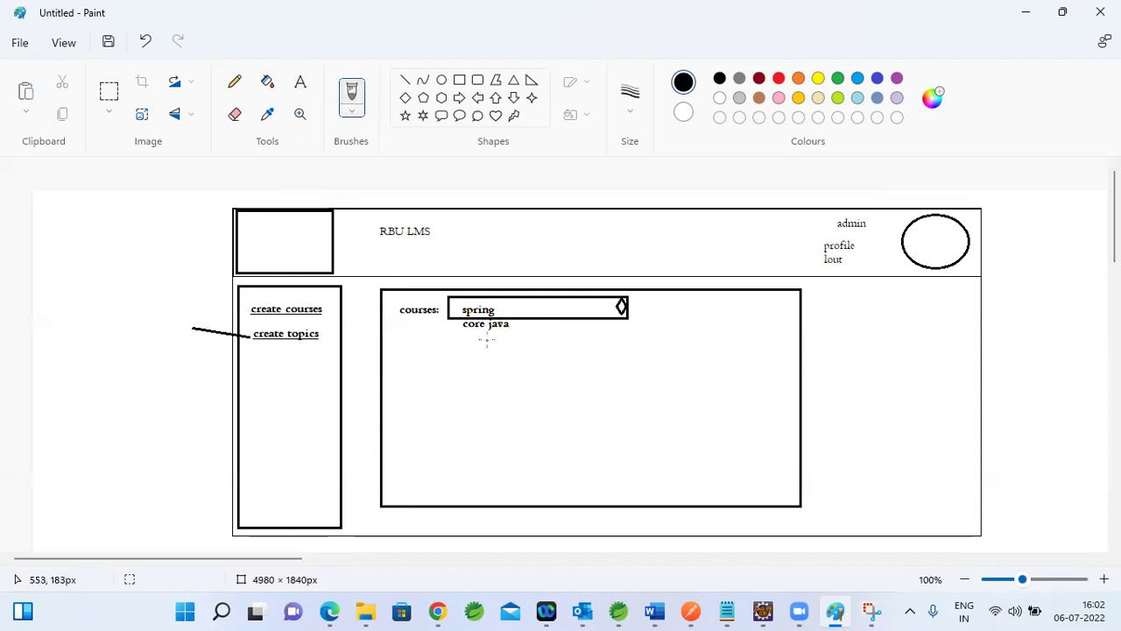
click(459, 80)
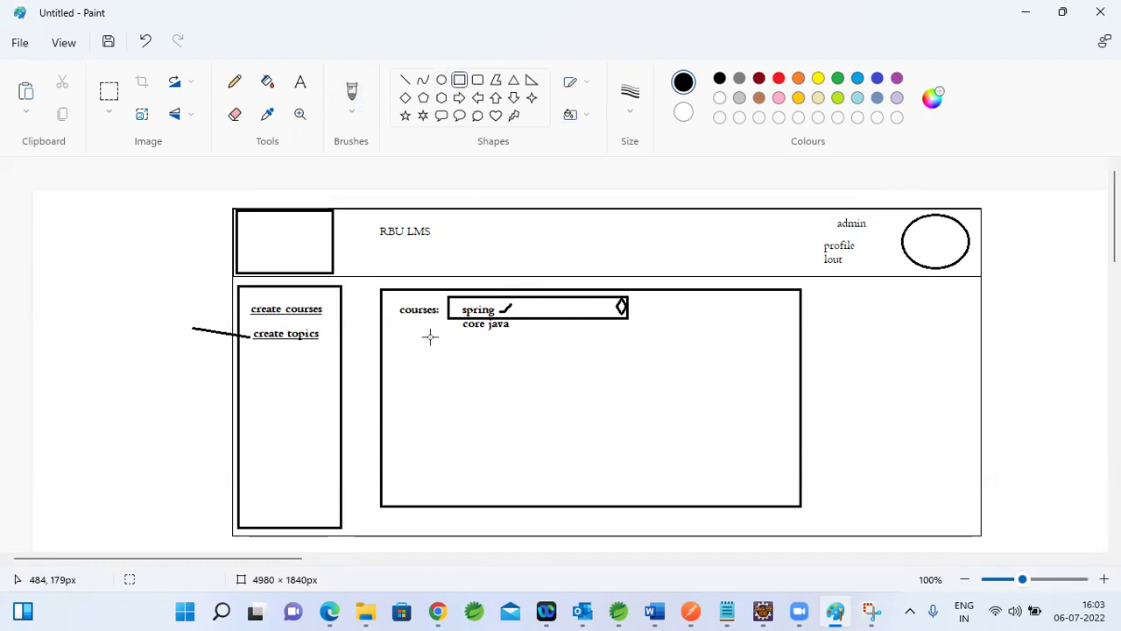
Step: Add a "topic:" label below the courses label and draw a rectangular input field beside it
click(301, 83)
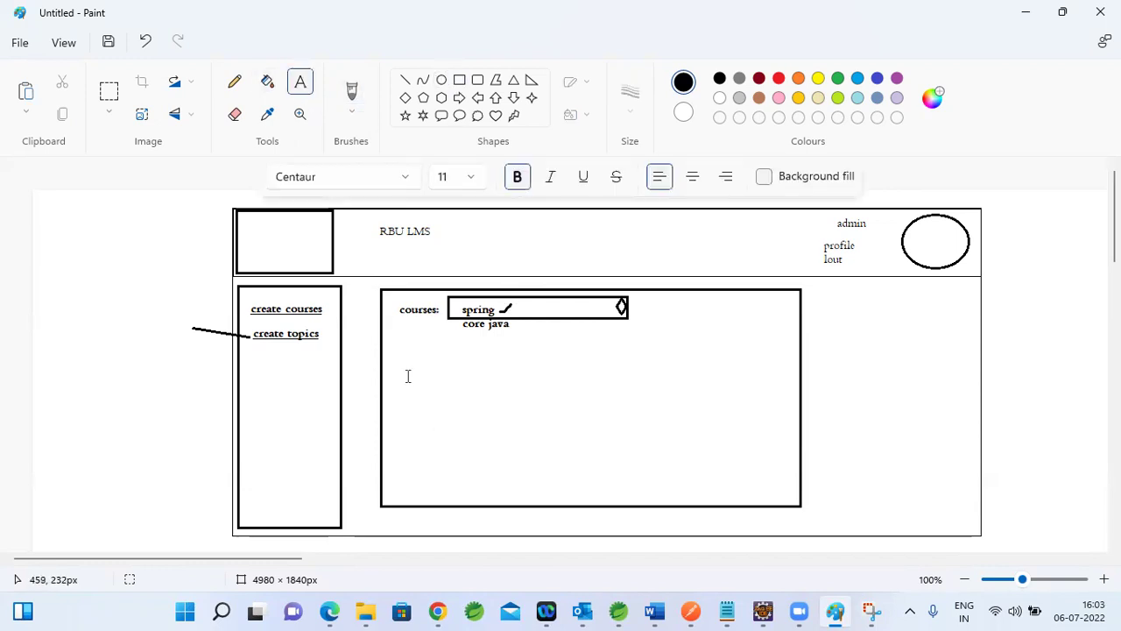
click(398, 359)
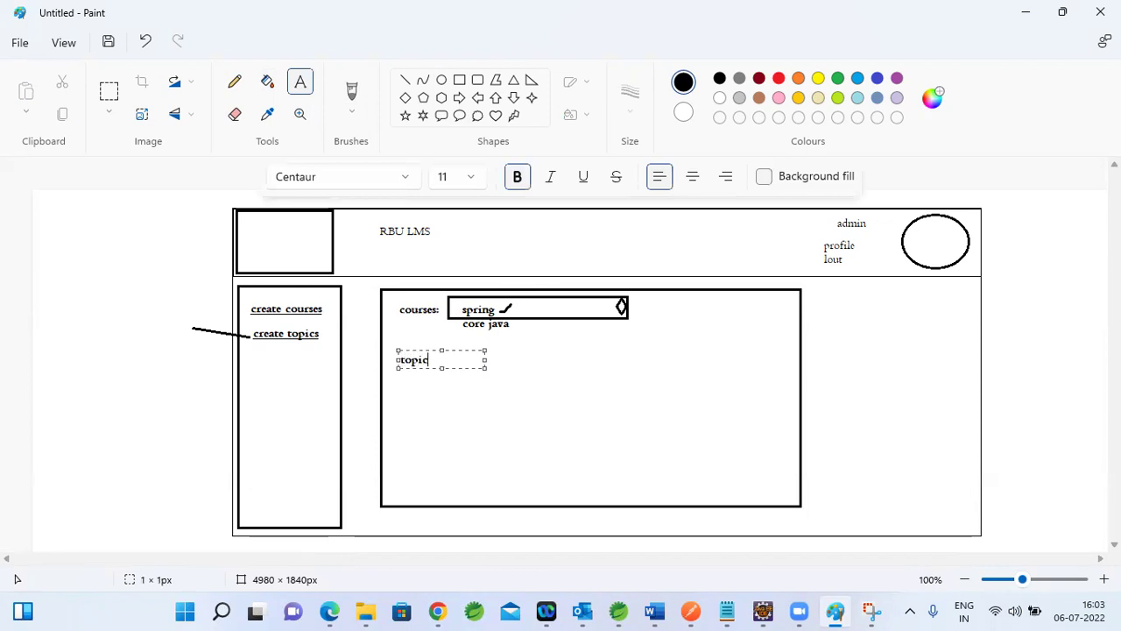
click(493, 376)
click(459, 80)
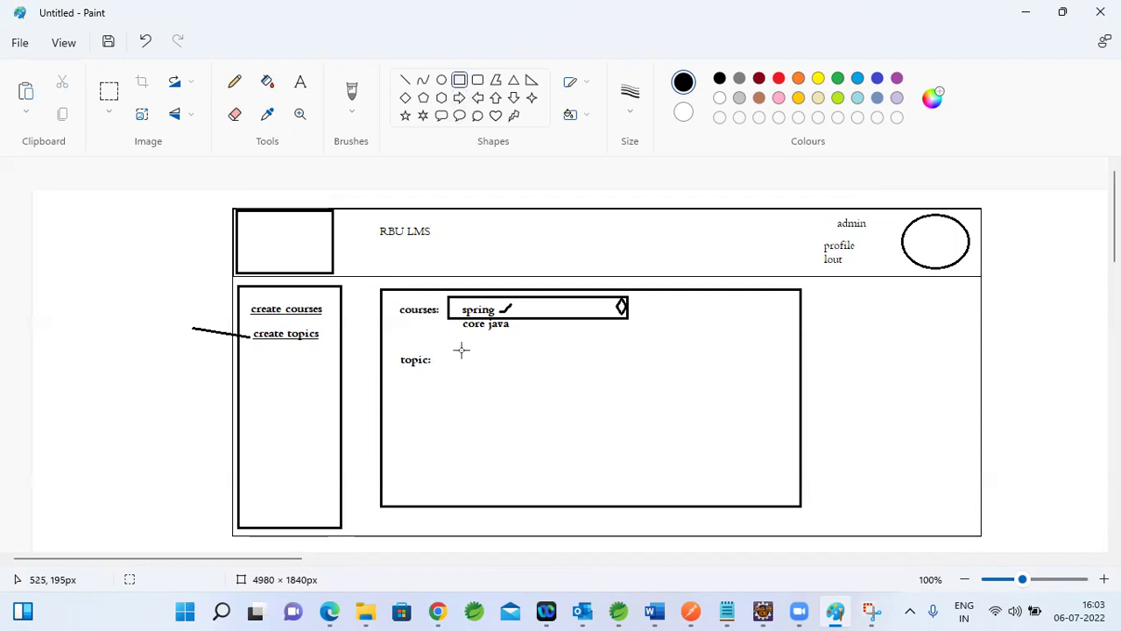
drag(447, 350, 634, 371)
Step: Write the sample value "IOC" inside the topic field
click(301, 82)
click(472, 359)
text(IOC)
click(465, 450)
Step: Draw a rectangle about 268 × 117 px below the topic field and align its left edge with that field
click(457, 80)
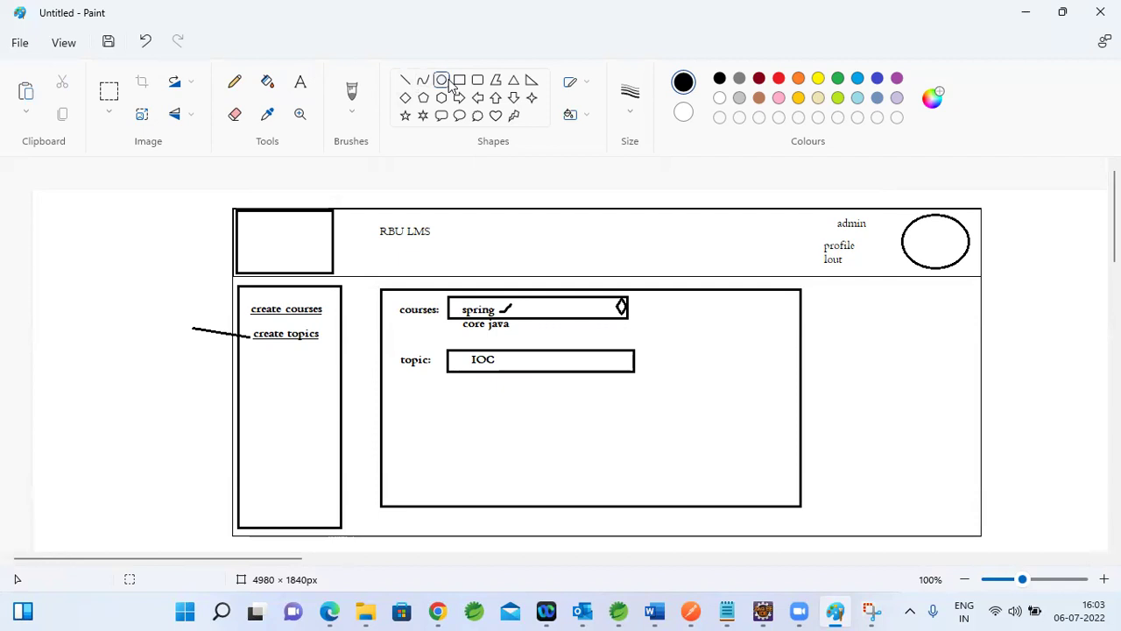
drag(439, 391, 659, 485)
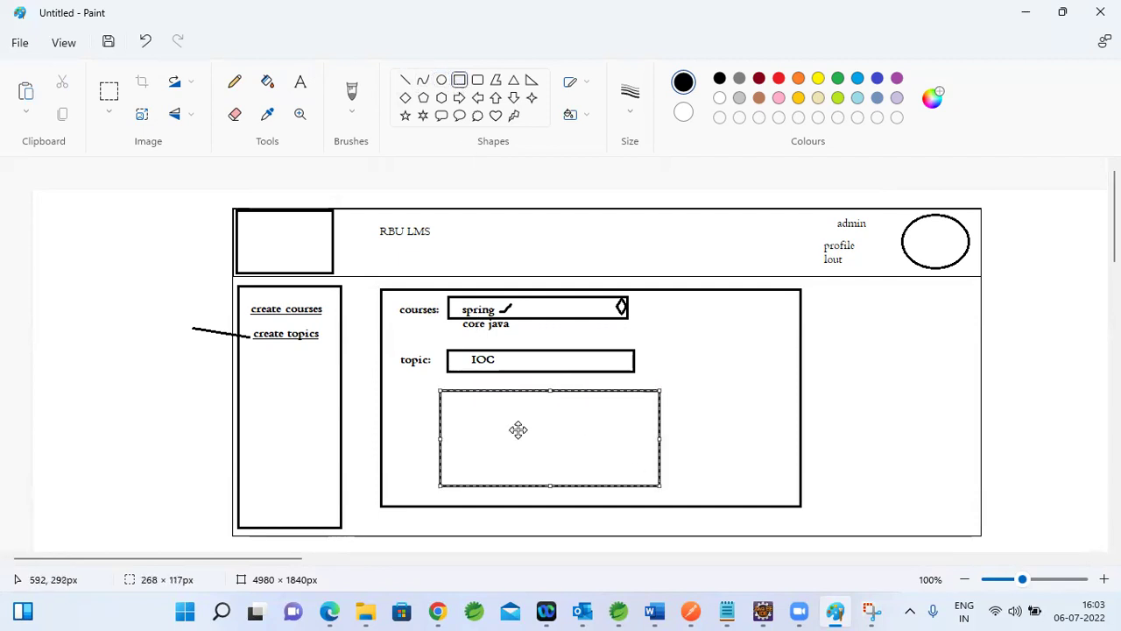
drag(518, 429, 525, 428)
Step: Add the label "description:" just above the large box, aligned under the "topic:" label
click(300, 82)
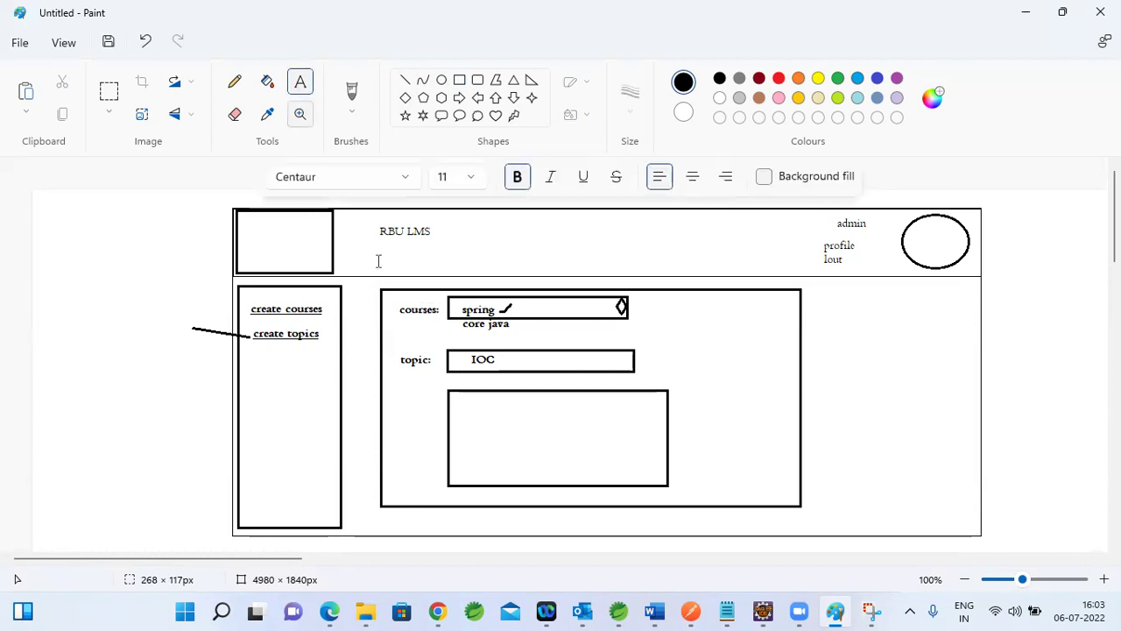
click(395, 391)
text(description:)
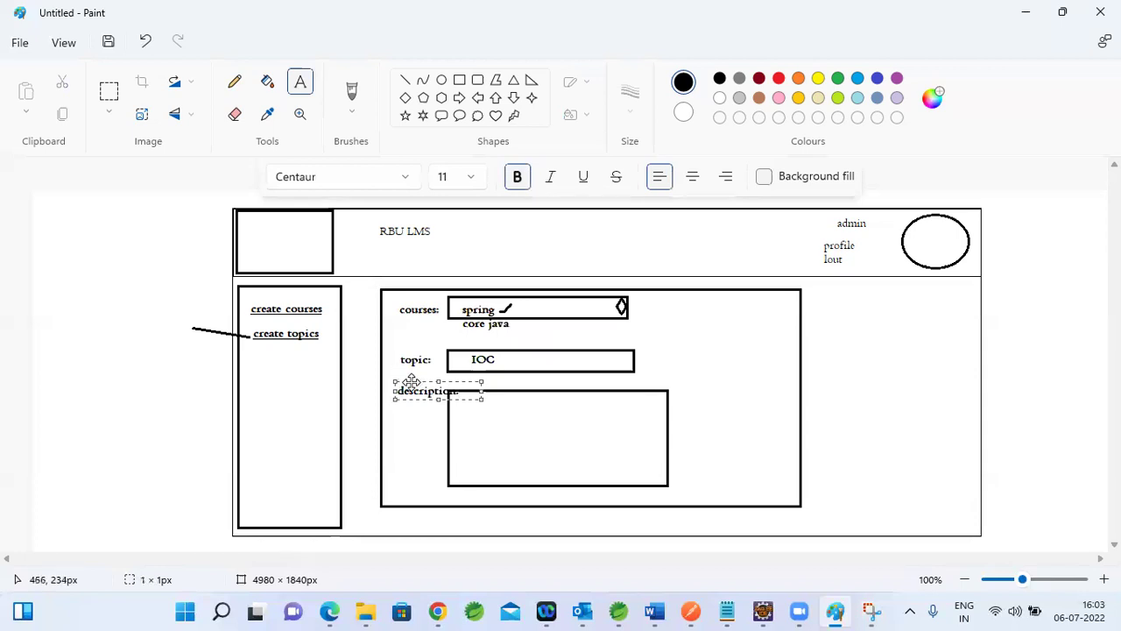
drag(411, 382, 414, 372)
click(672, 320)
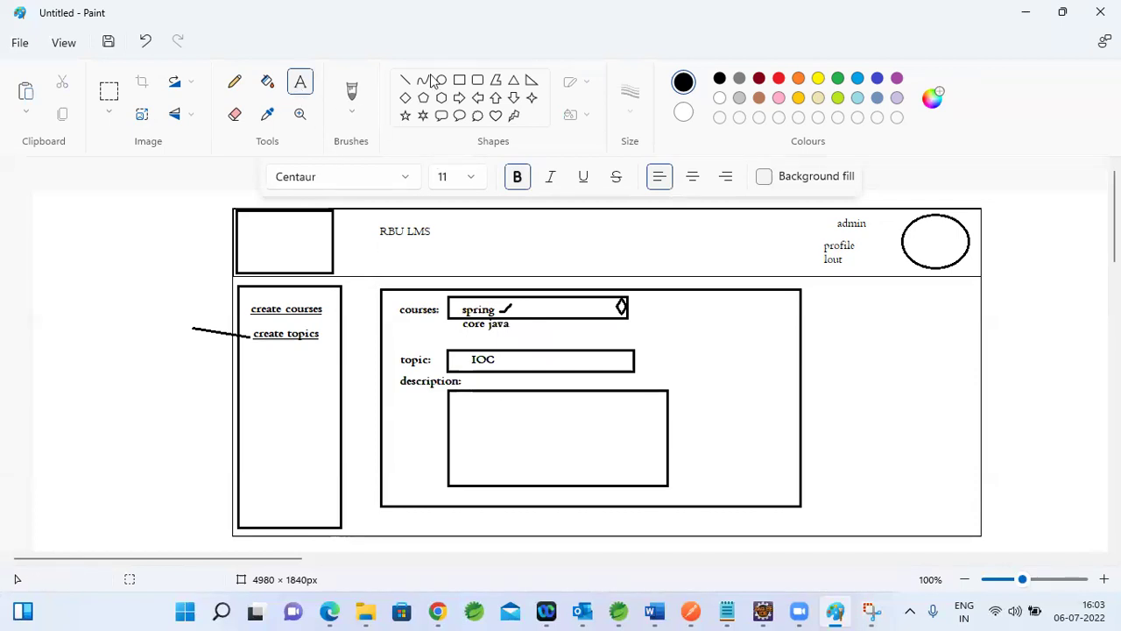
Step: Add a "video:" label to the right of the courses dropdown and draw a narrow input field beside it
click(459, 80)
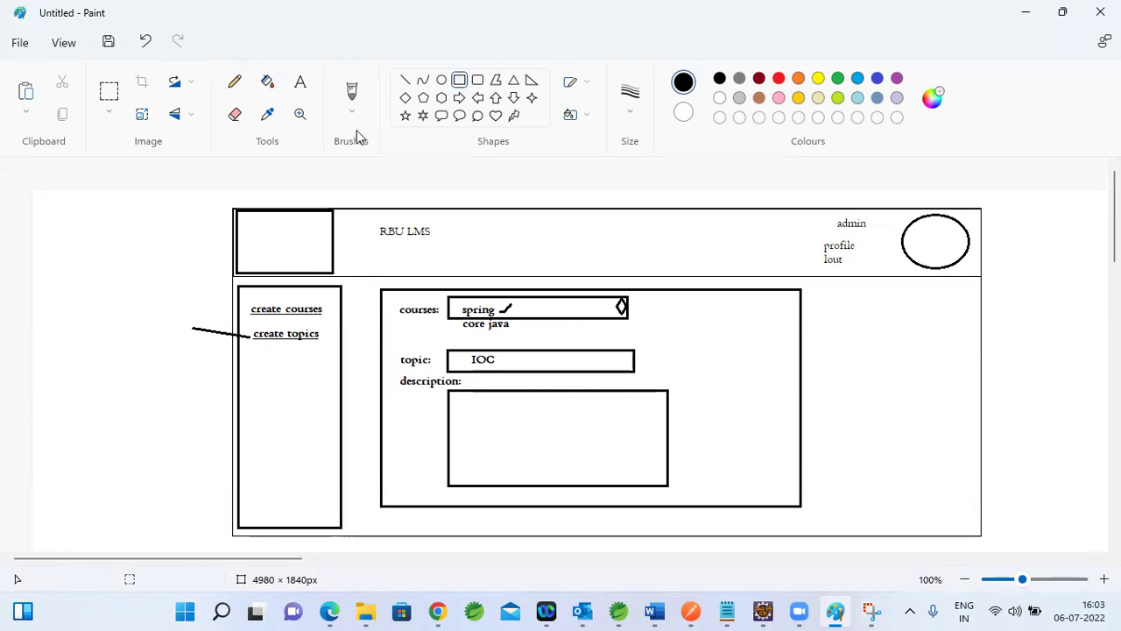
click(300, 81)
click(653, 308)
text(video:)
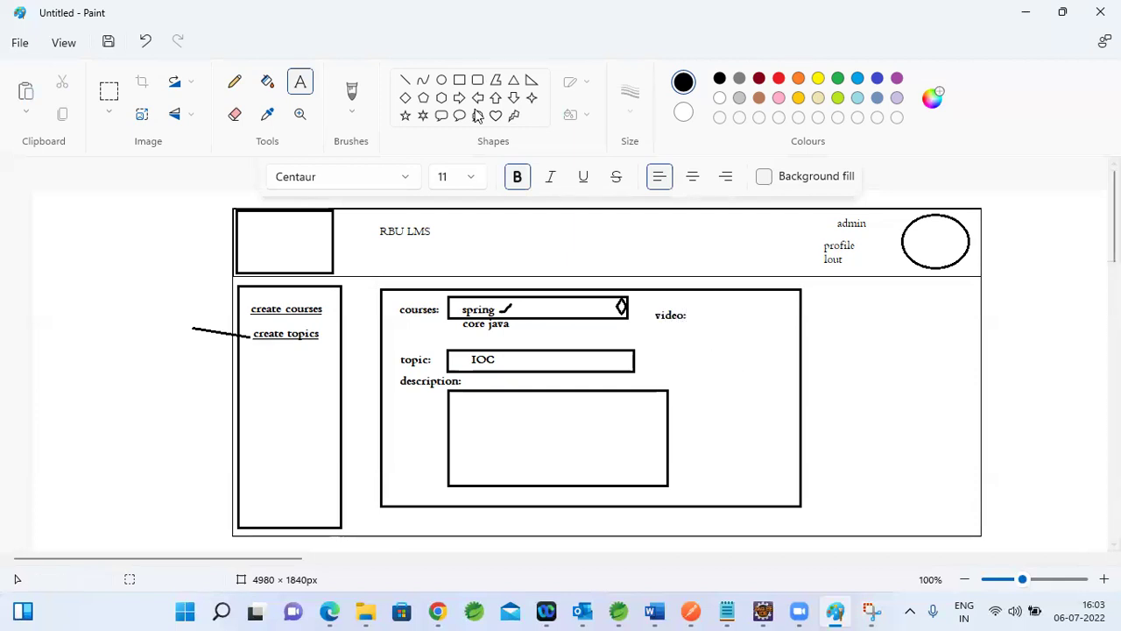
click(459, 80)
drag(690, 308, 788, 323)
click(751, 375)
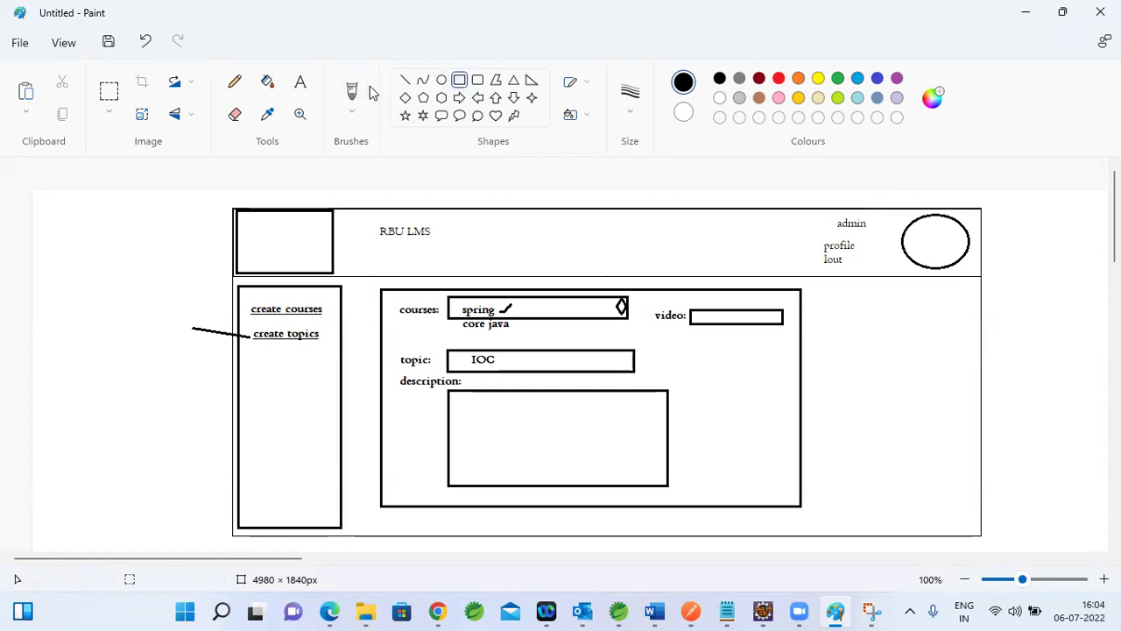
Step: Add the word "link" directly beneath the "video:" label
click(300, 82)
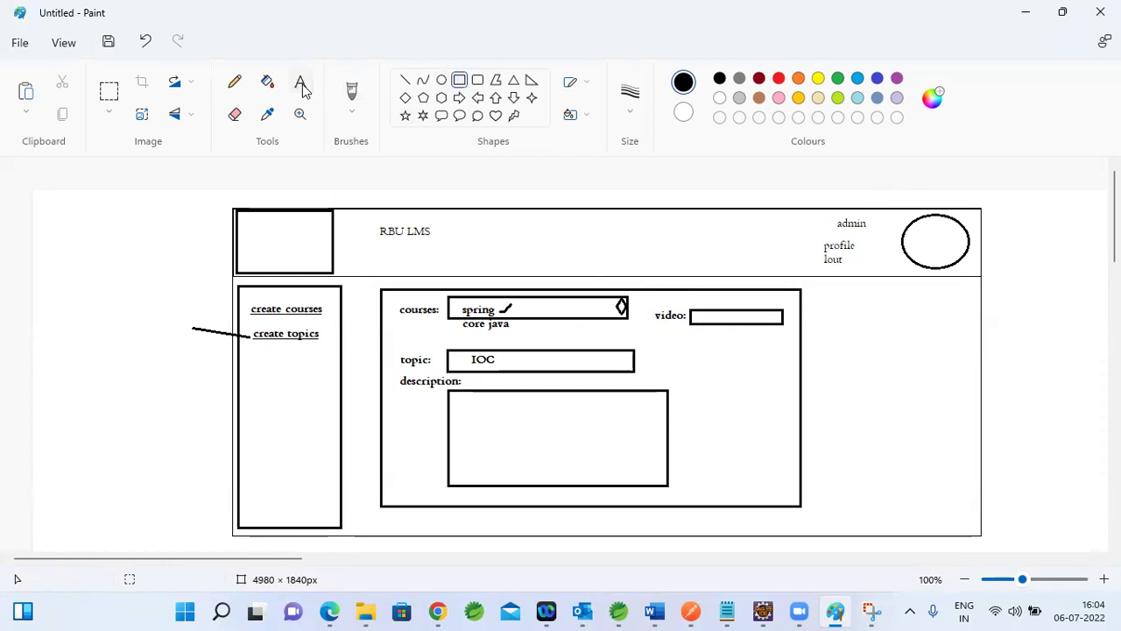
click(655, 333)
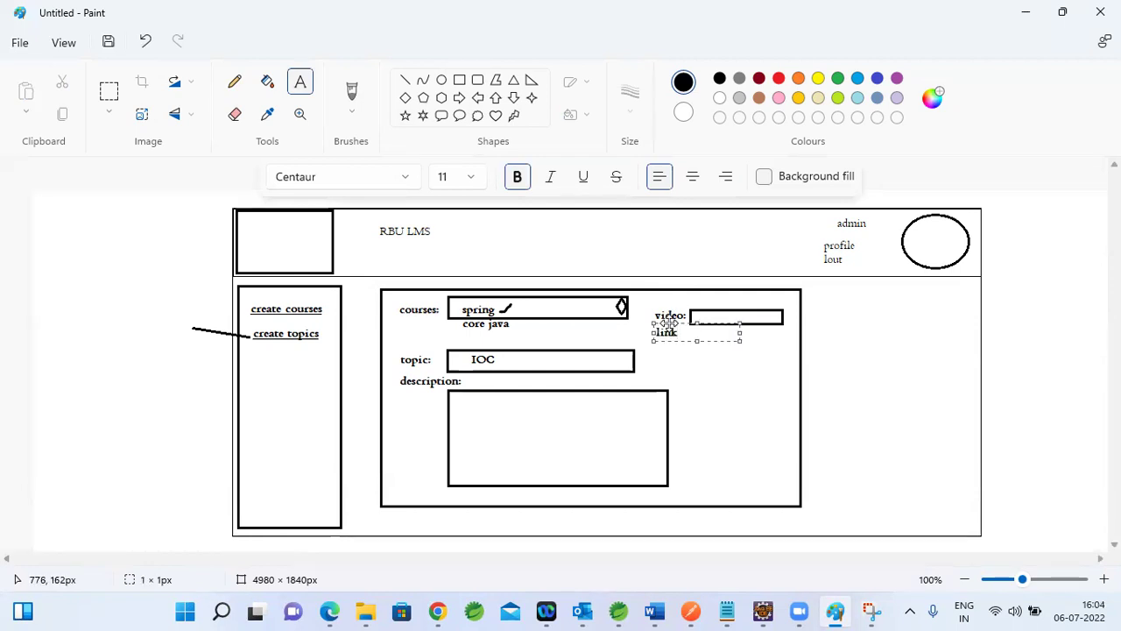
drag(671, 317, 676, 312)
click(735, 418)
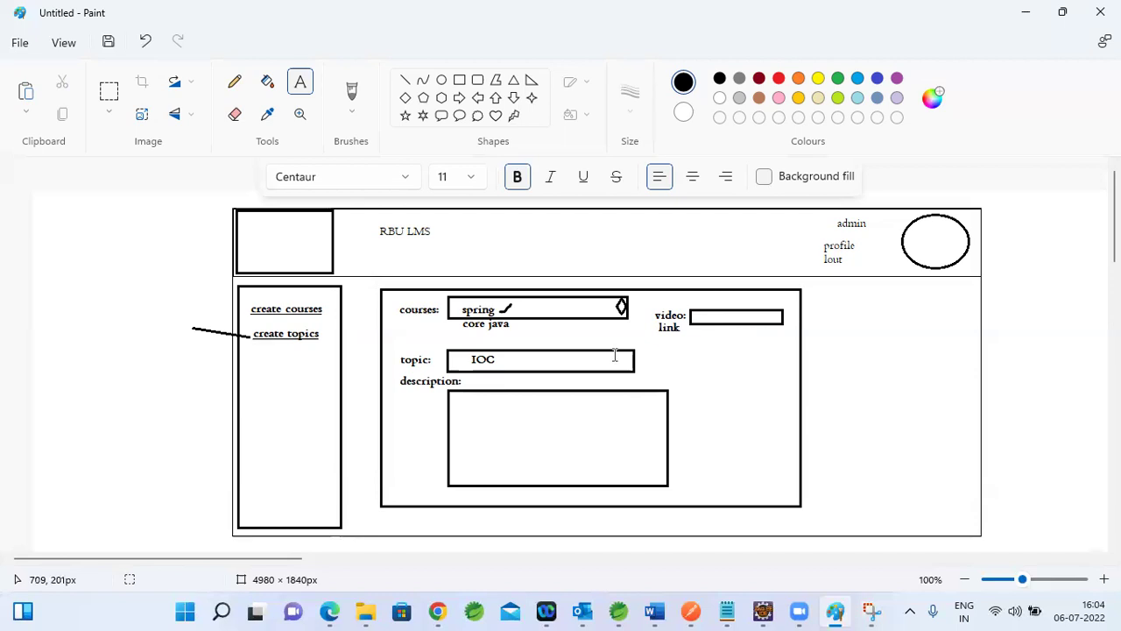
Step: Draw a rectangular button to the right of the description box and write "create topic" in it
click(459, 81)
drag(685, 427, 786, 457)
click(300, 83)
click(692, 431)
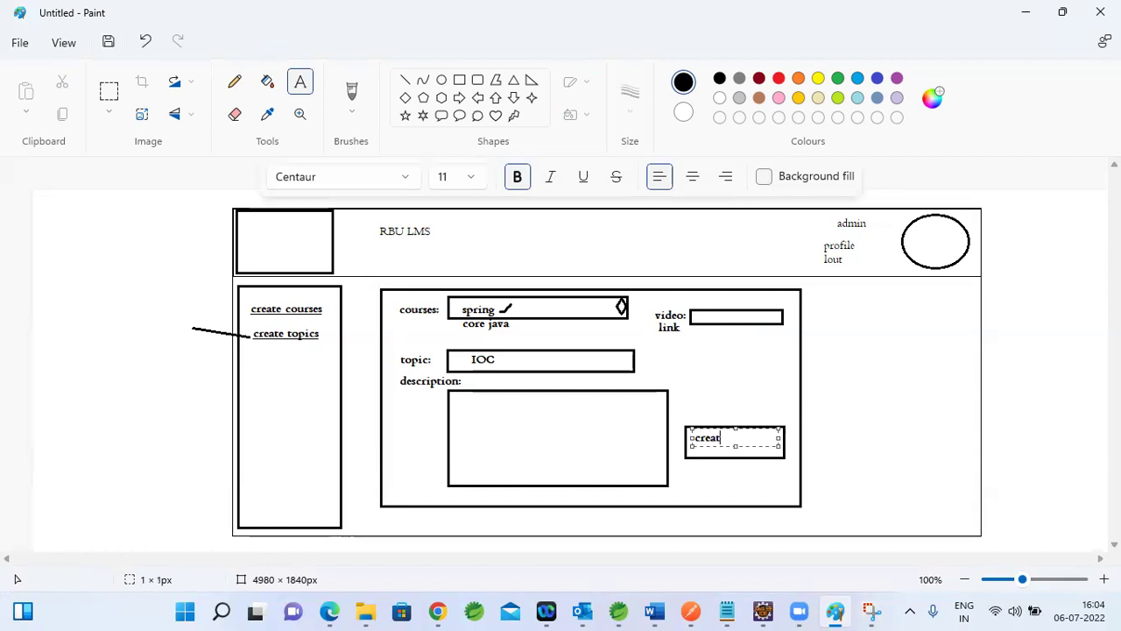
text(create topic)
click(656, 437)
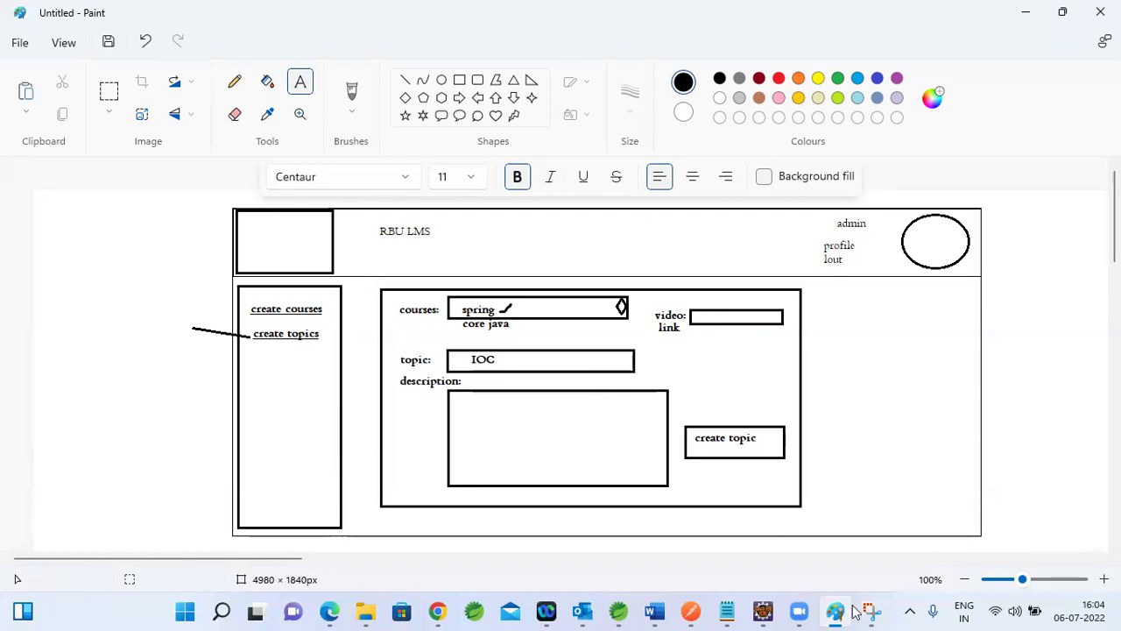
Step: Switch to Document1 in Word and check which content areas the Student Dash board mockup contains
mouse_move(751, 611)
mouse_move(655, 611)
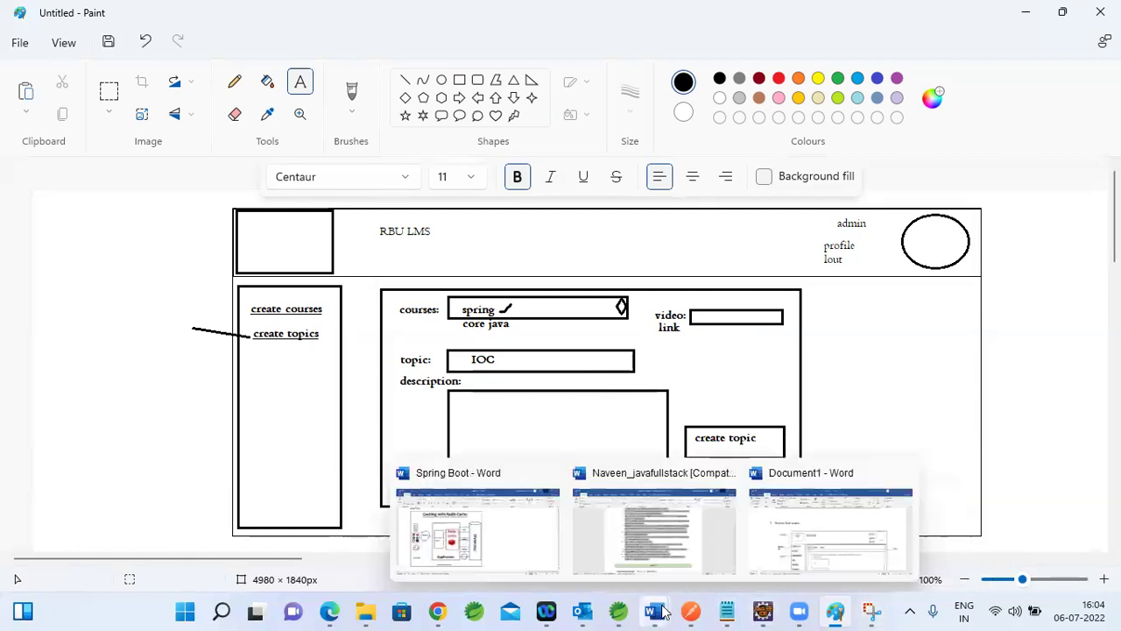
click(832, 517)
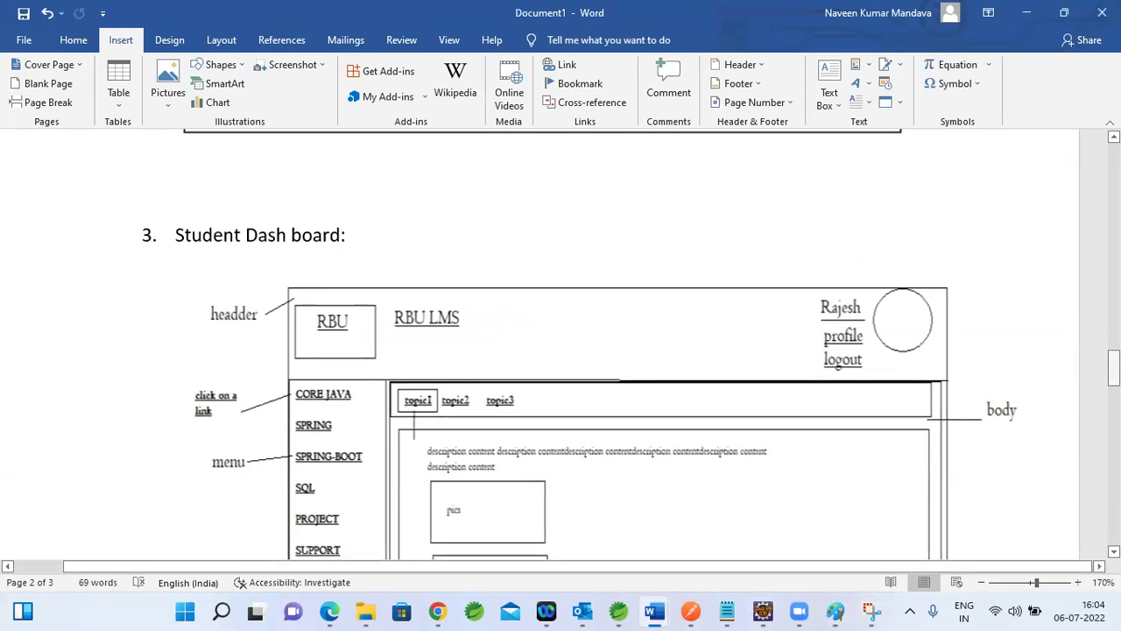
scroll(561, 341, down, 5)
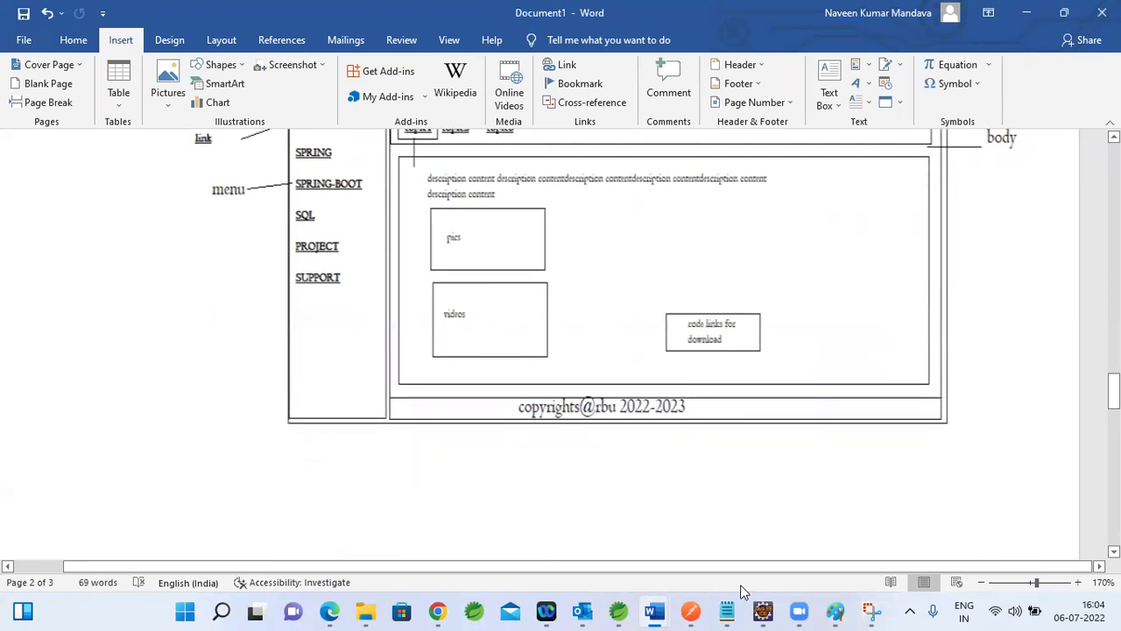
Step: Back in Paint, add the label "code link:" on two lines beneath the video link label
click(834, 610)
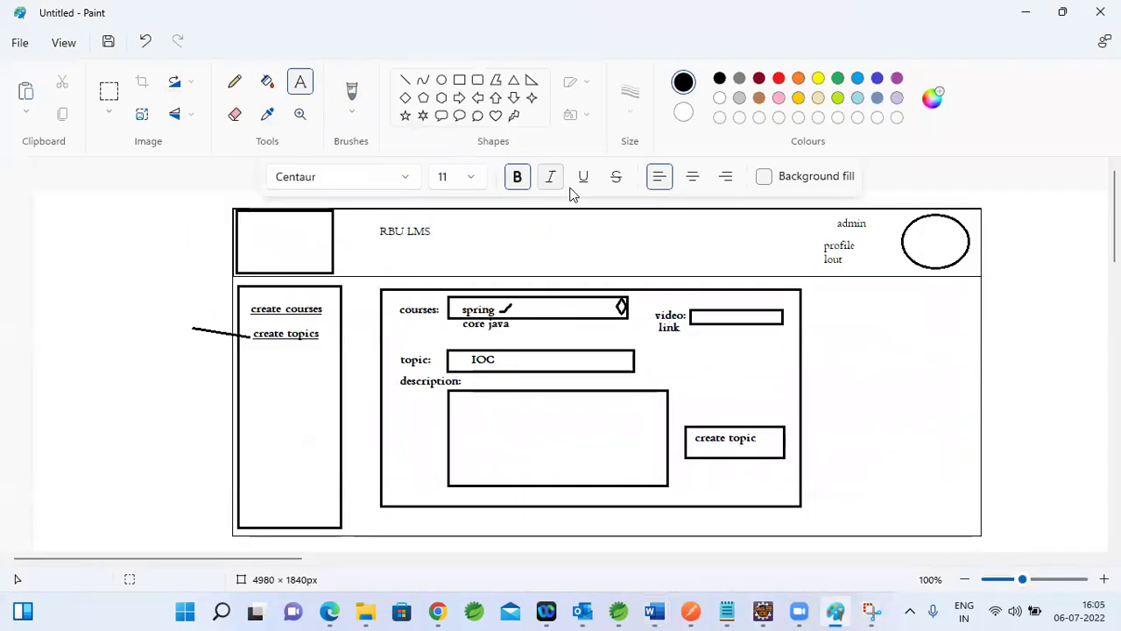
click(653, 352)
text(code link:)
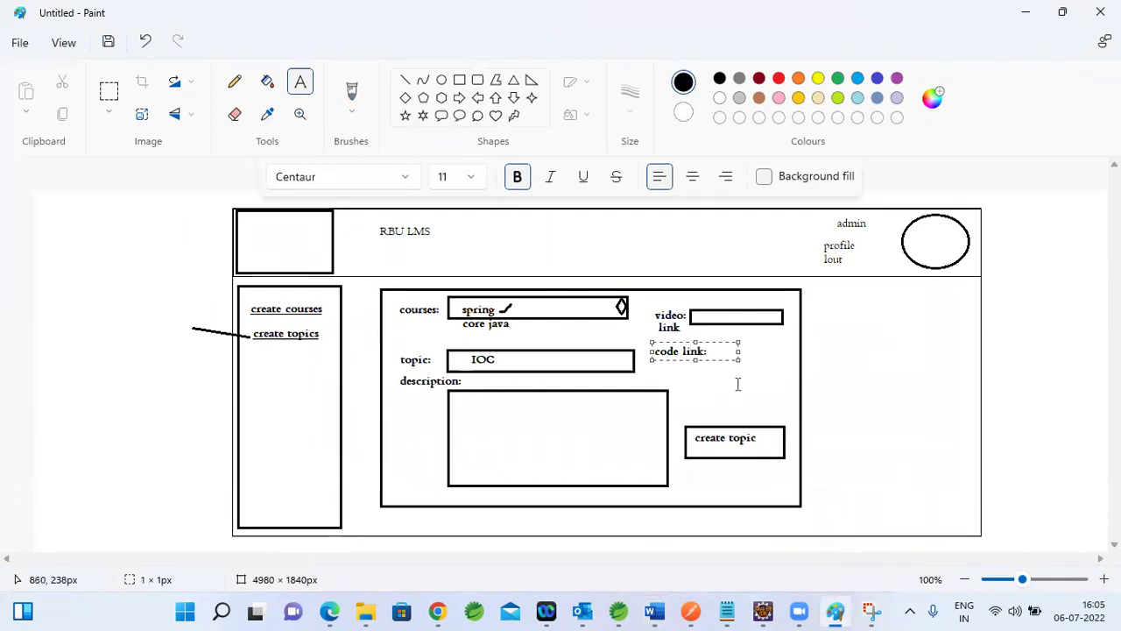
key(shift+Left)
key(Return)
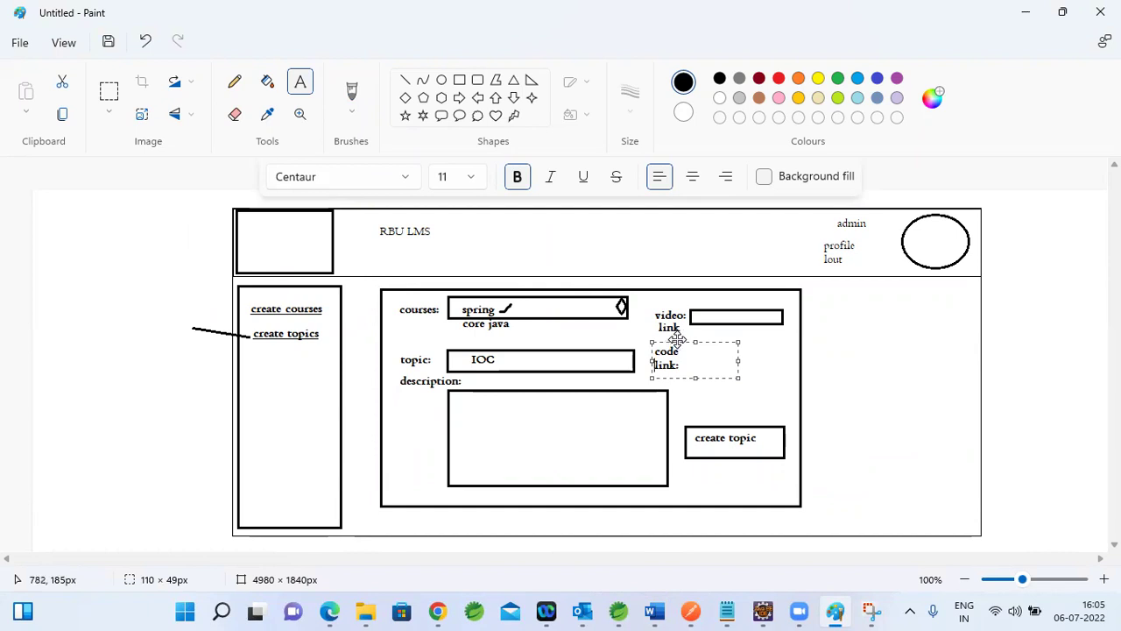
drag(671, 342, 678, 339)
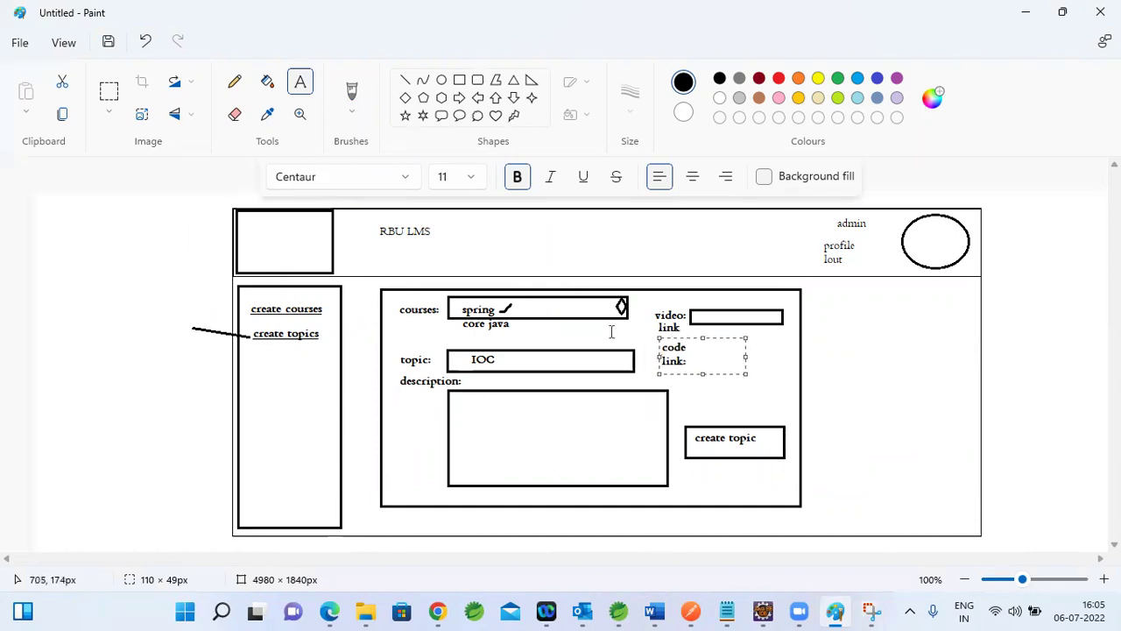
Step: Draw a narrow rectangular input field beside the "code link:" label
click(459, 79)
drag(693, 345, 783, 359)
click(752, 373)
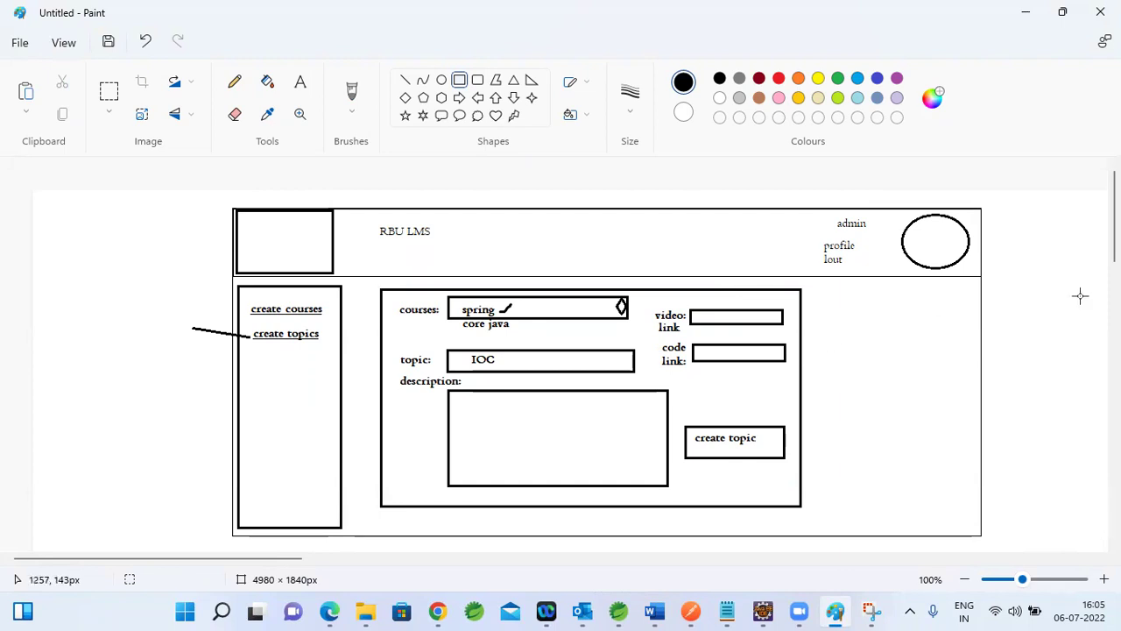
Step: Copy the whole create topics mockup from Paint into Document1 in Word, beneath the heading "Admin create topics for courses:"
click(108, 91)
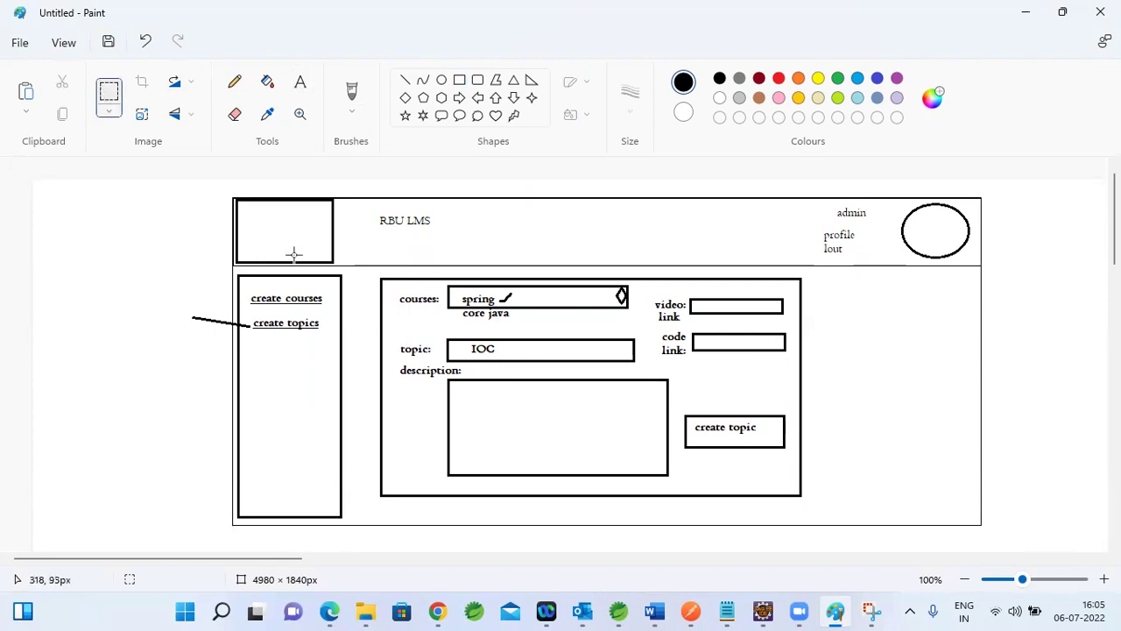
drag(334, 257, 1012, 540)
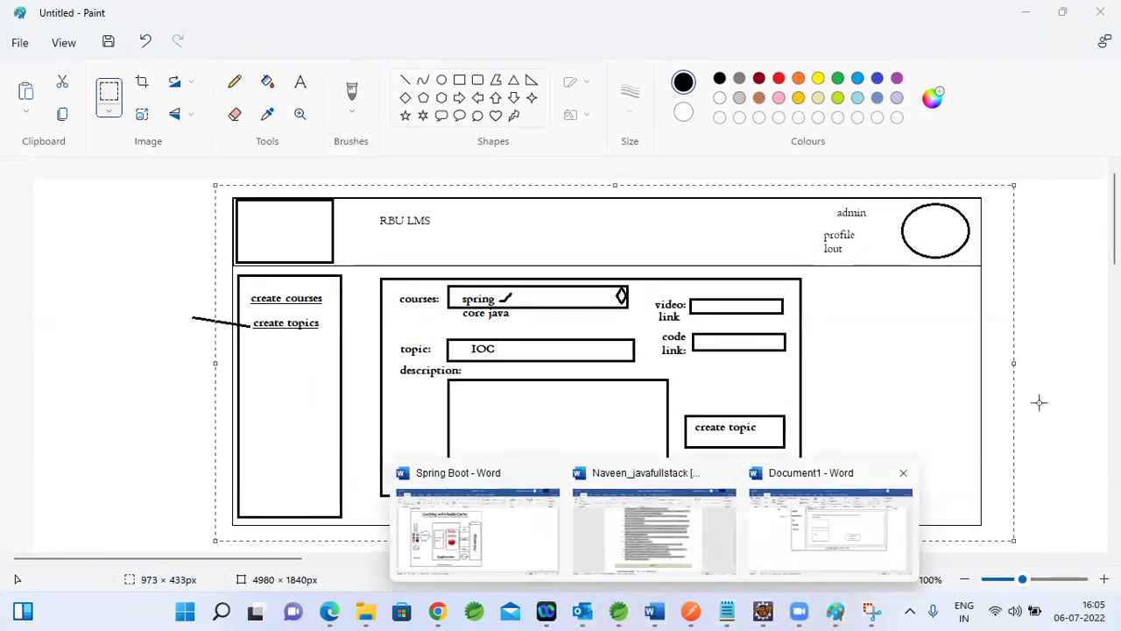
click(820, 523)
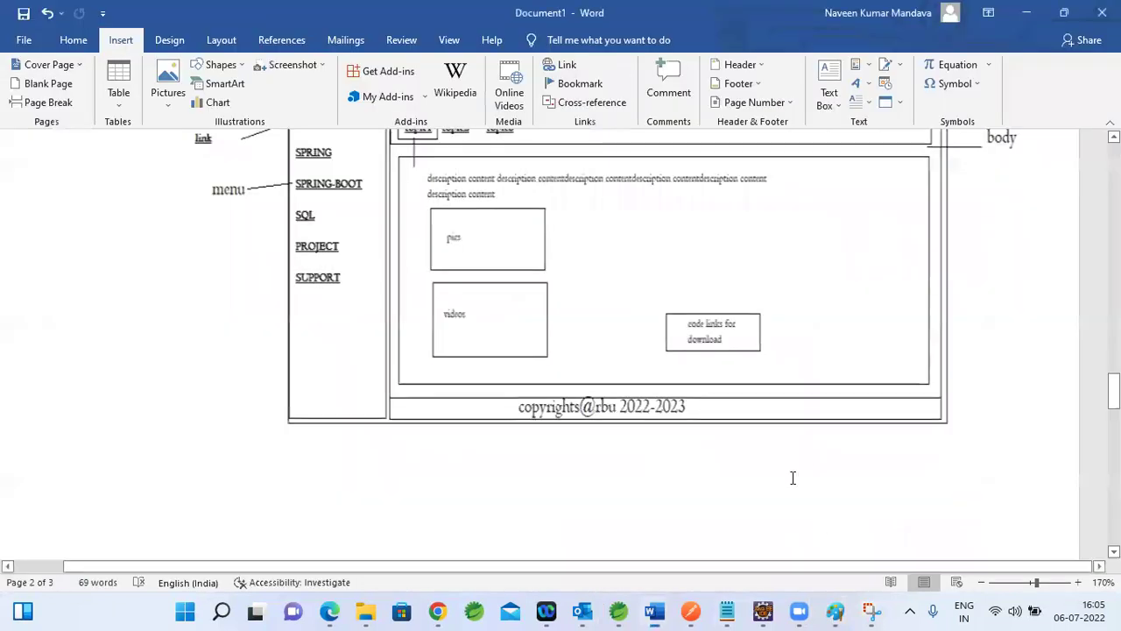
click(958, 449)
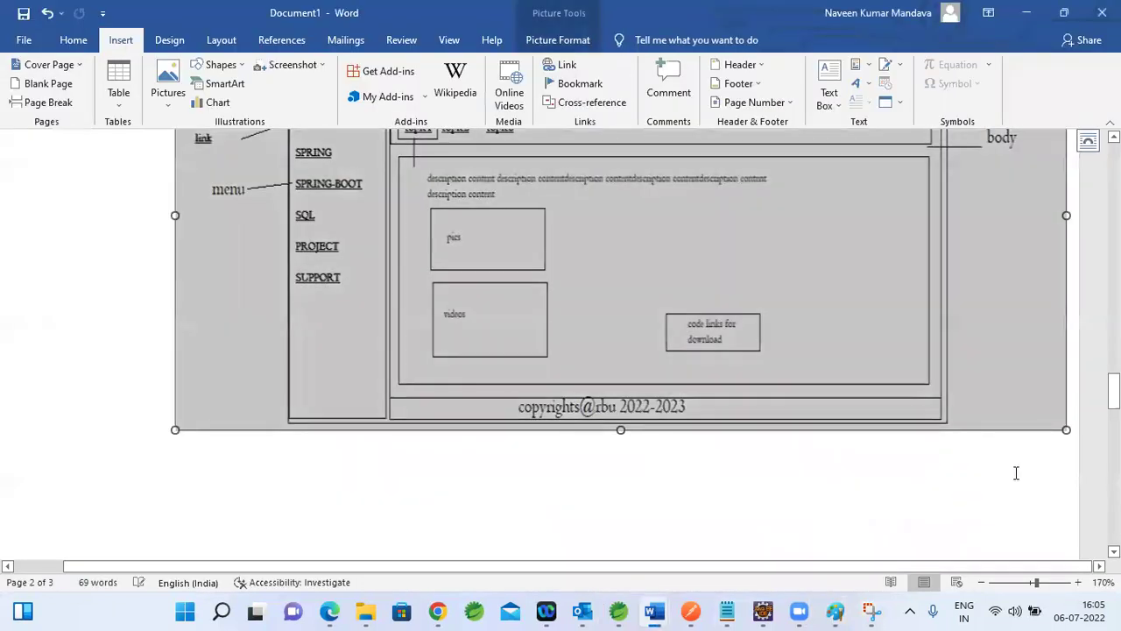
click(1074, 428)
scroll(1074, 429, down, 3)
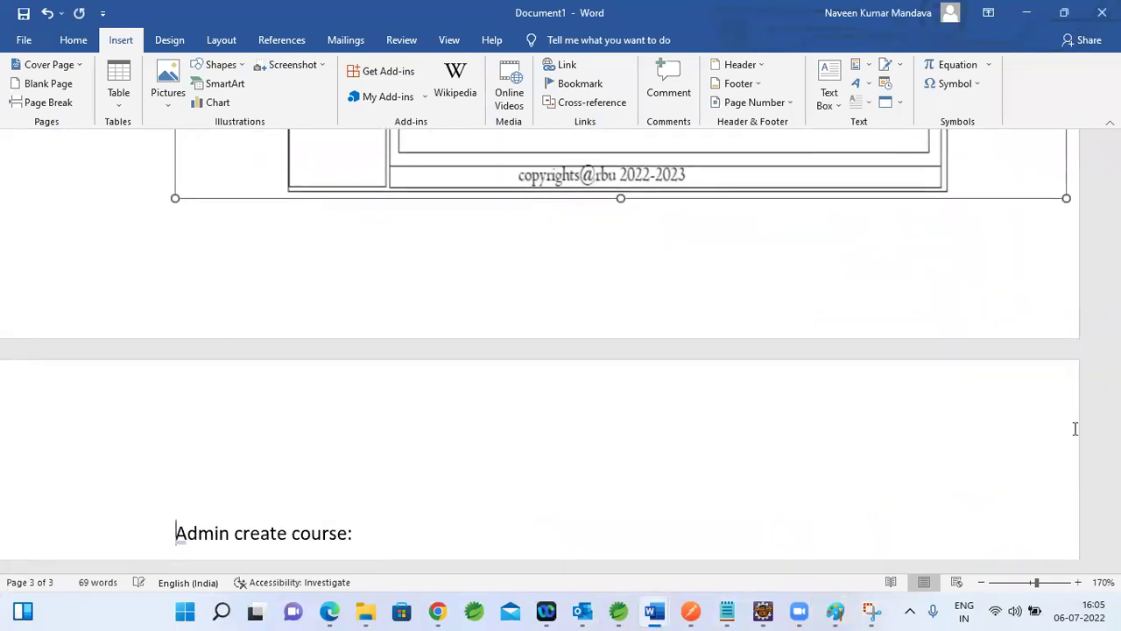
scroll(1075, 428, down, 5)
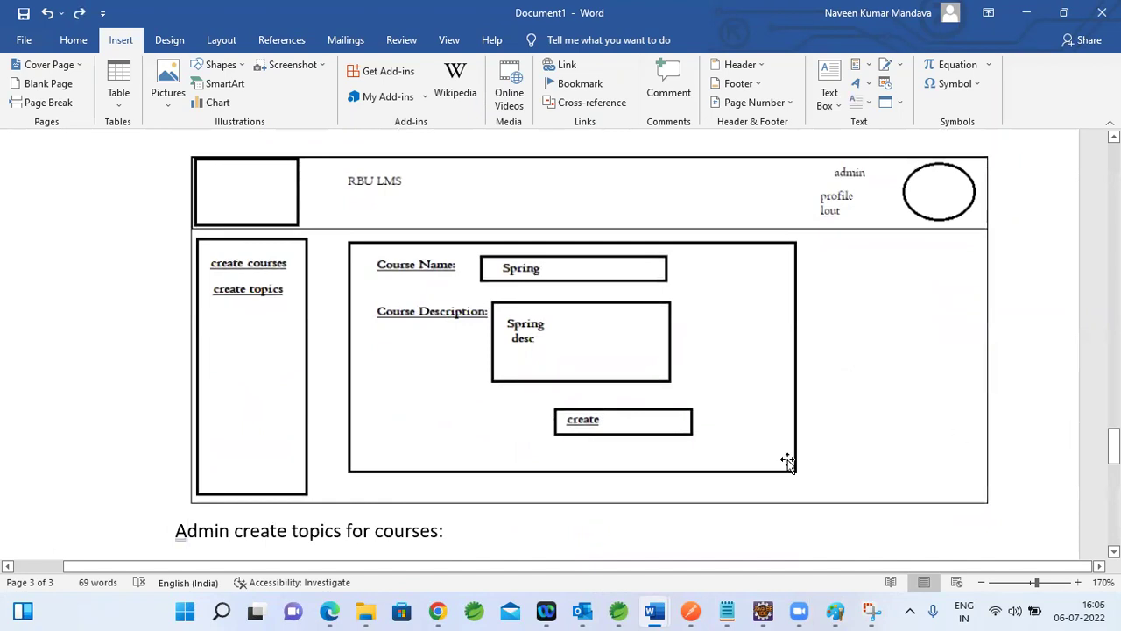
click(611, 513)
click(571, 545)
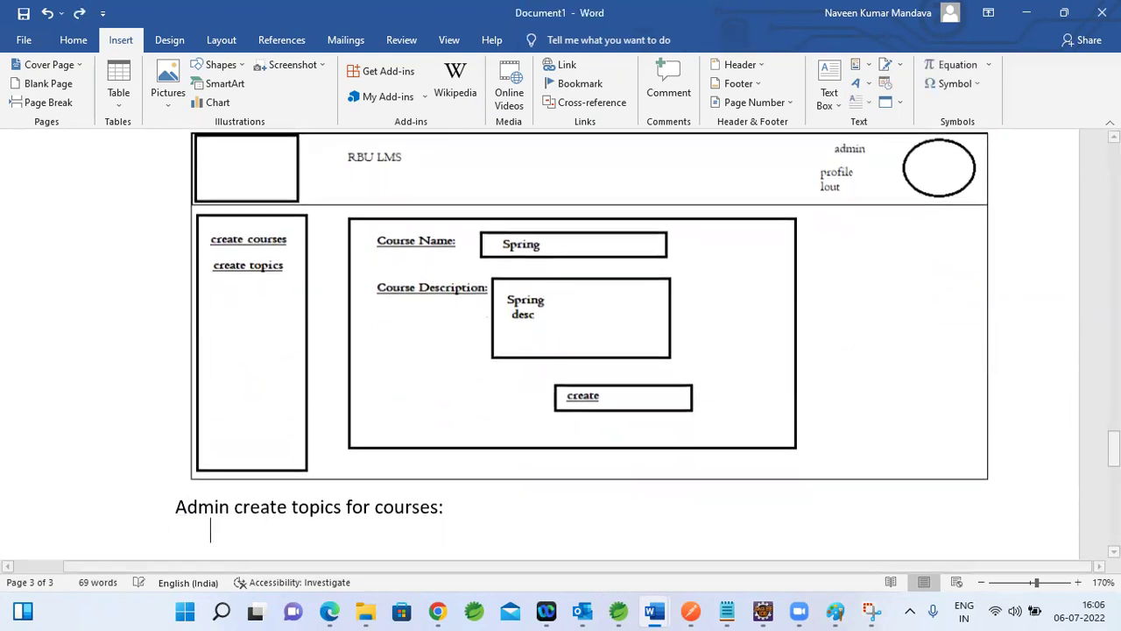
key(Return)
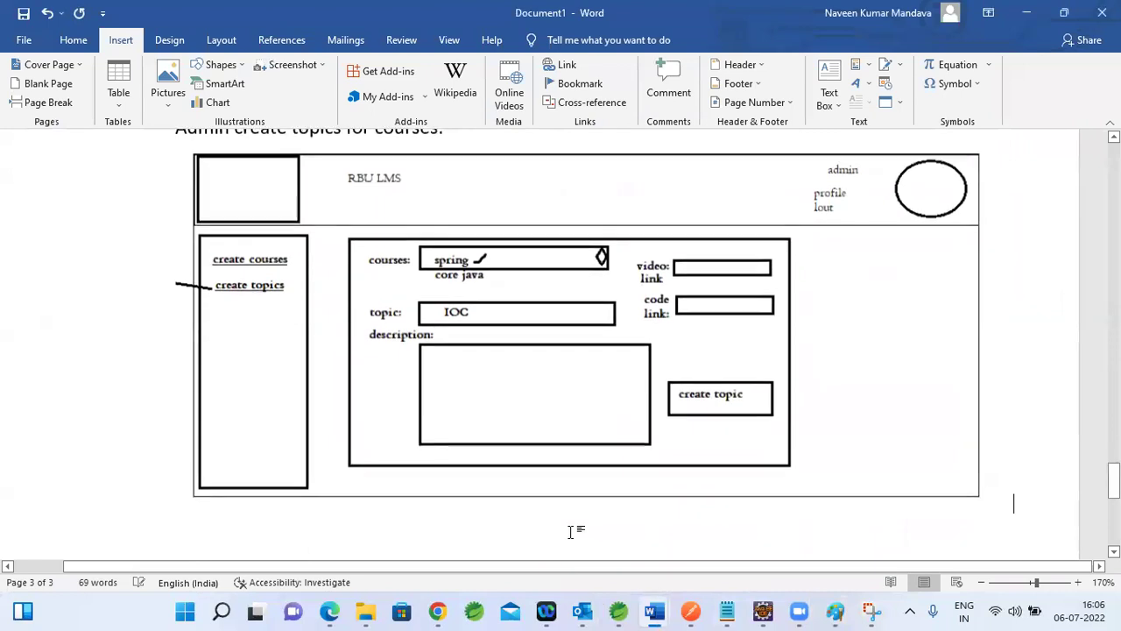
Step: Save the Word document to OneDrive under the file name LMS
key(ctrl+s)
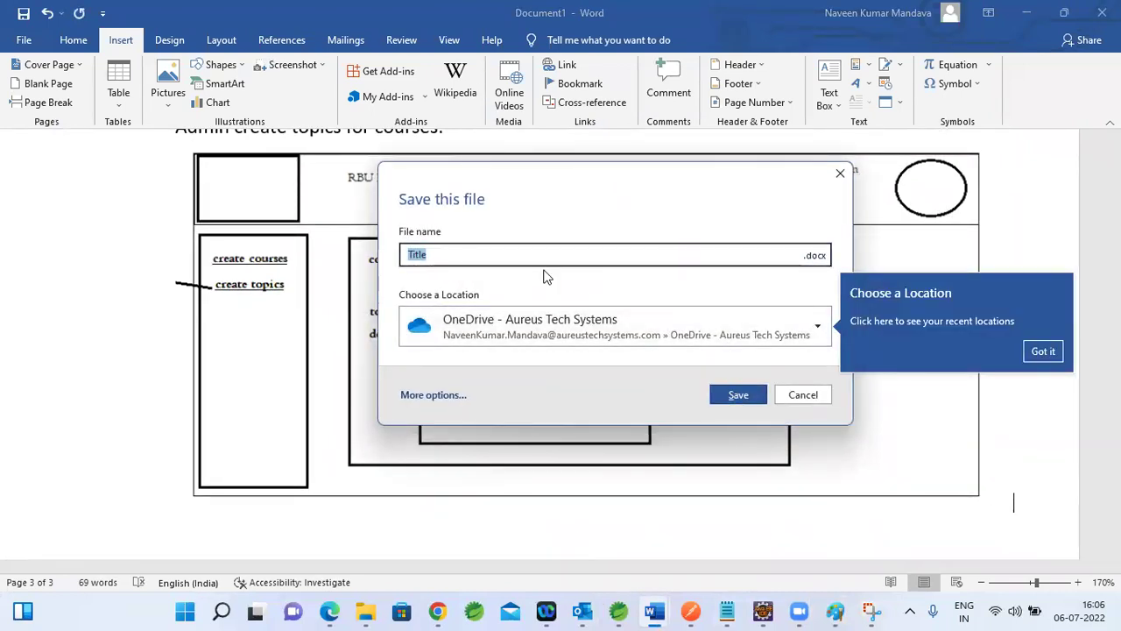
text(rbu)
key(Return)
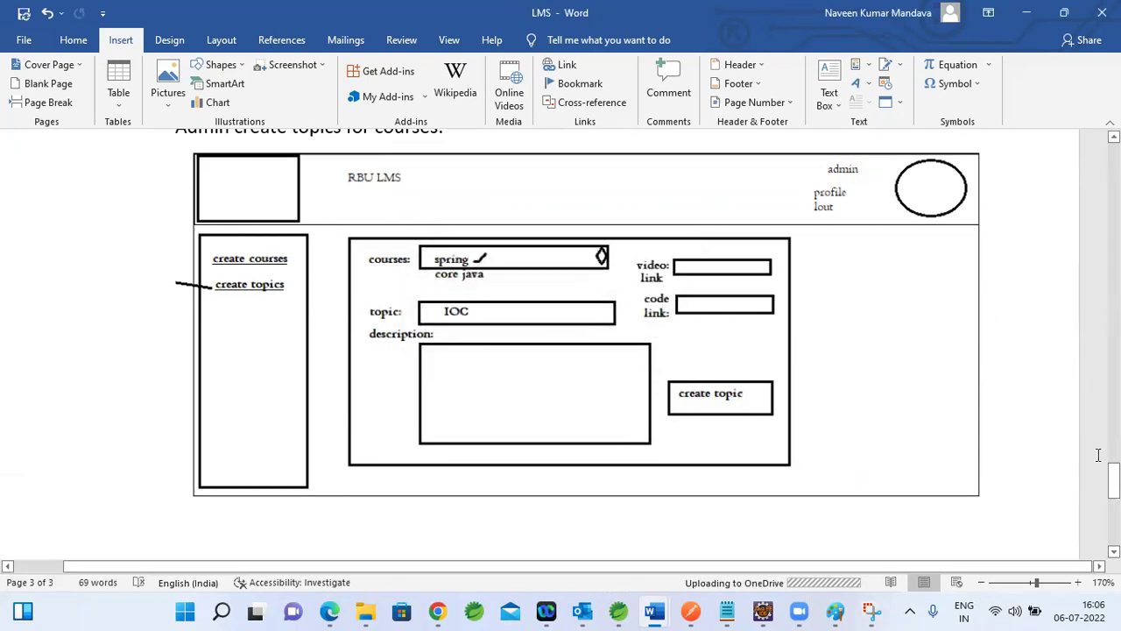
Step: Check the CREATE TABLE STUDENT_RBU statement on page 1 as a pattern and insert blank lines beneath the create course mockup
drag(1113, 480, 1113, 251)
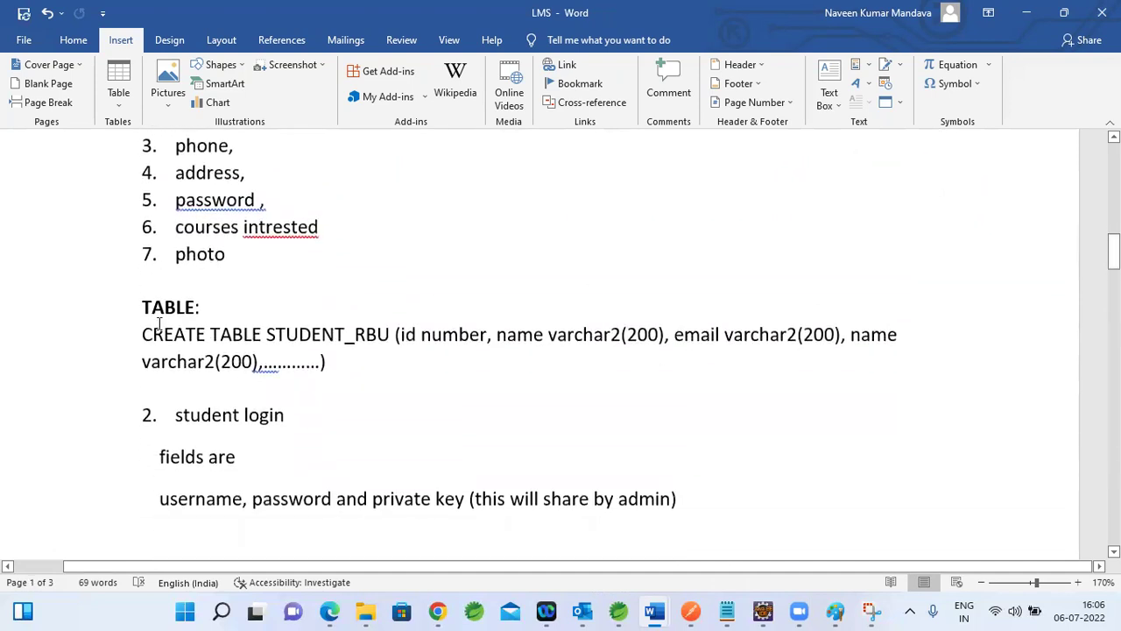
shift+click(373, 380)
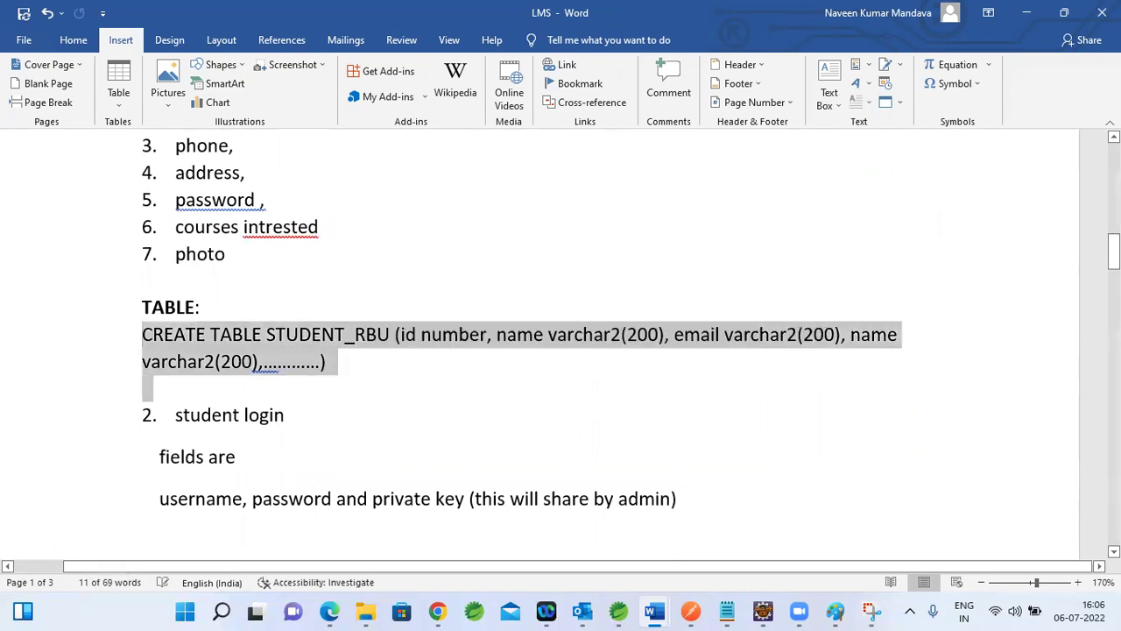
drag(1114, 249, 1113, 458)
click(996, 375)
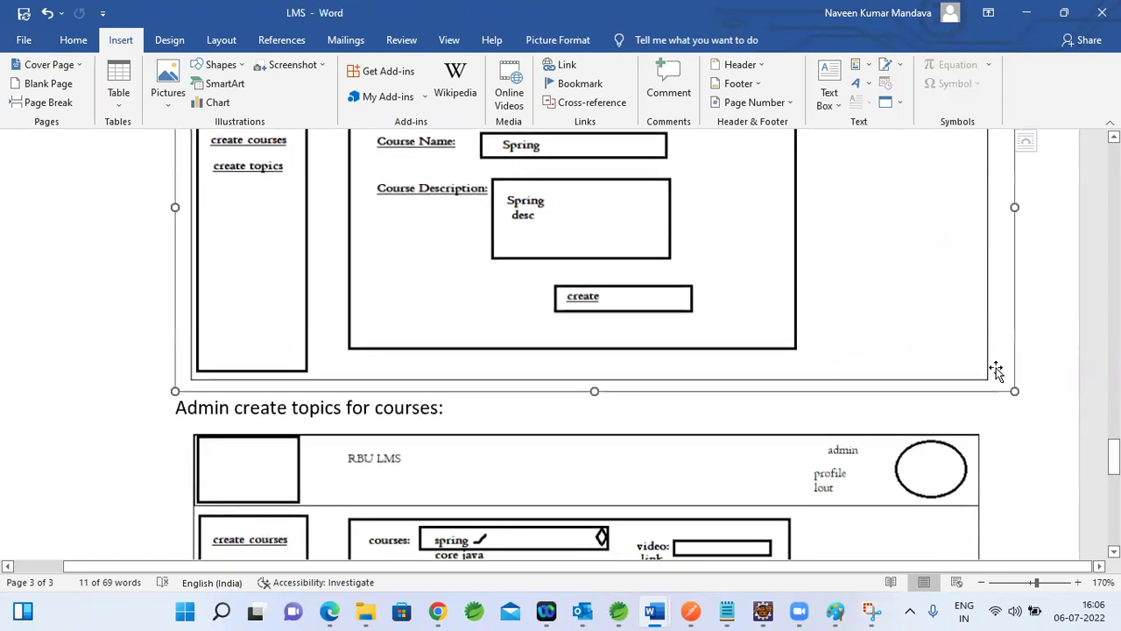
click(1031, 383)
key(Return)
key(Return)
key(Return)
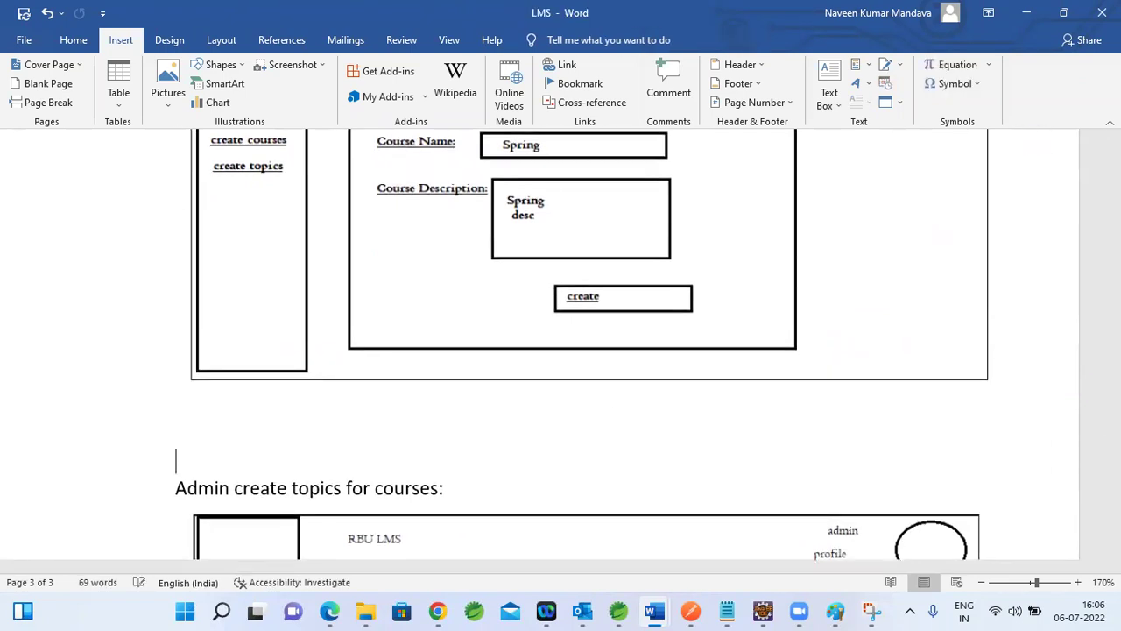
Step: List the fields "Coursename", "Course description" and "Created date" on separate lines beneath the create course mockup
text(corename)
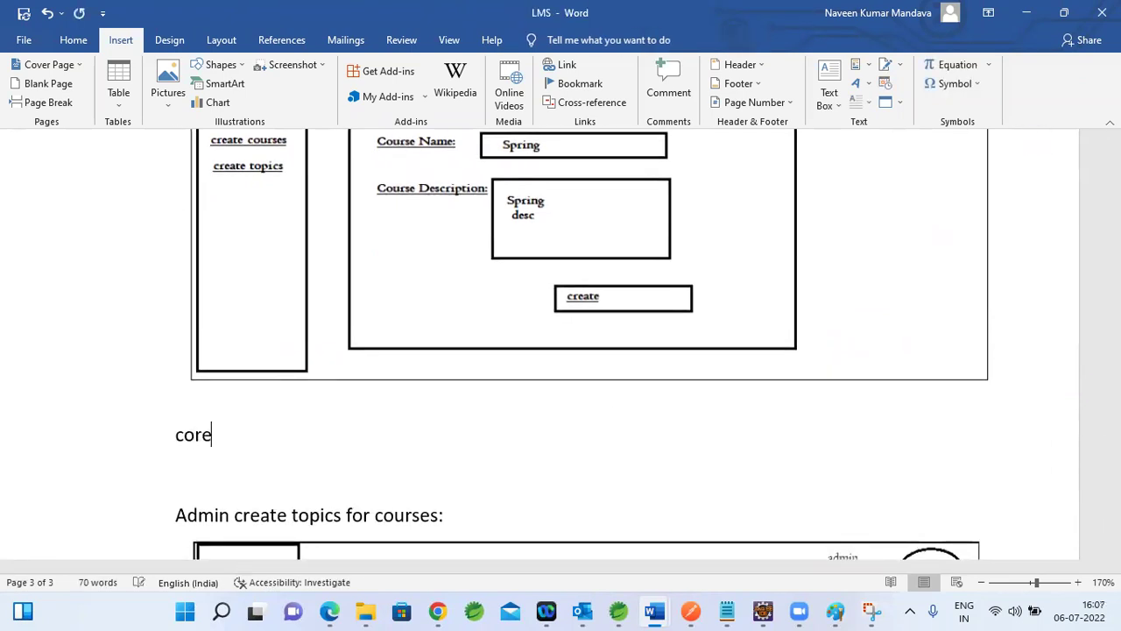
key(Return)
key(BackSpace)
key(BackSpace)
key(BackSpace)
key(BackSpace)
key(BackSpace)
key(BackSpace)
key(BackSpace)
text(oursename)
key(Return)
text(course descr)
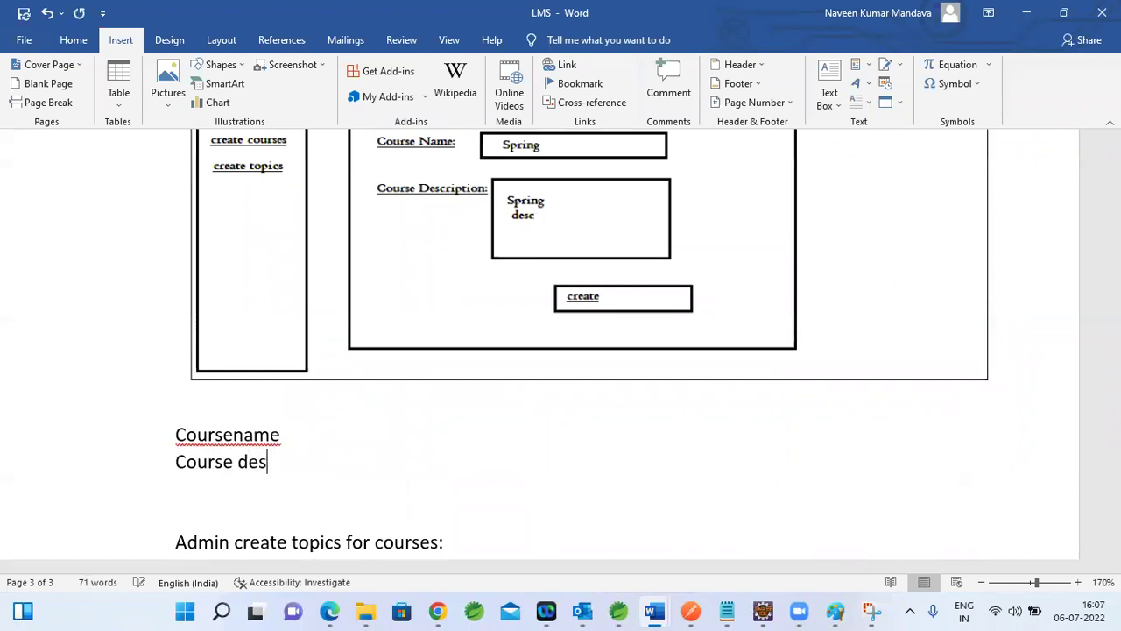
text(iption)
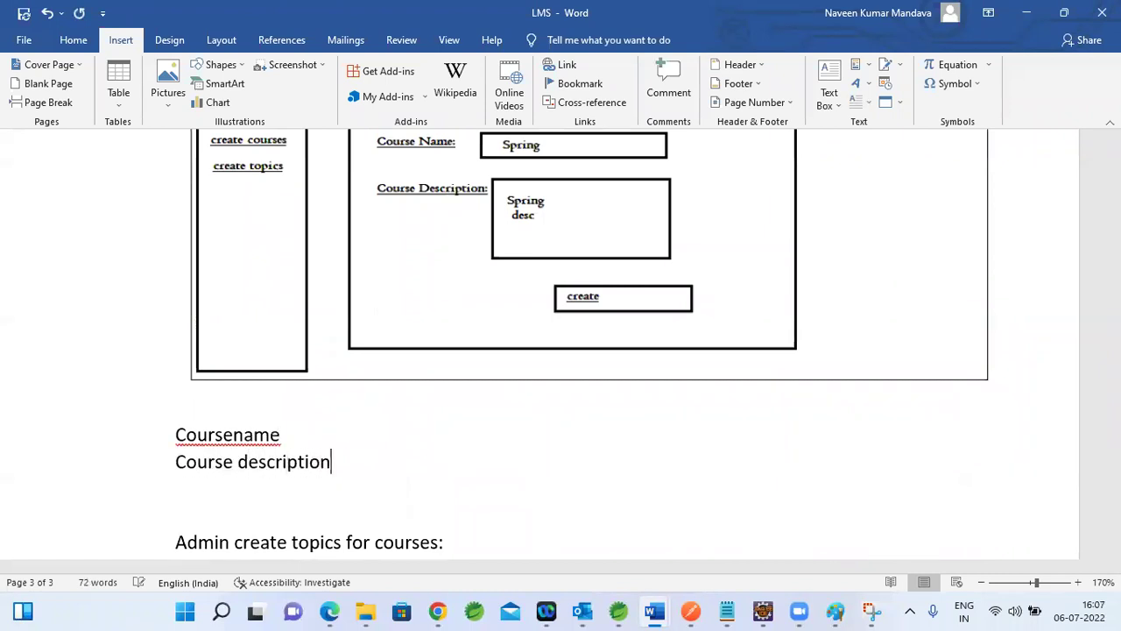
key(Return)
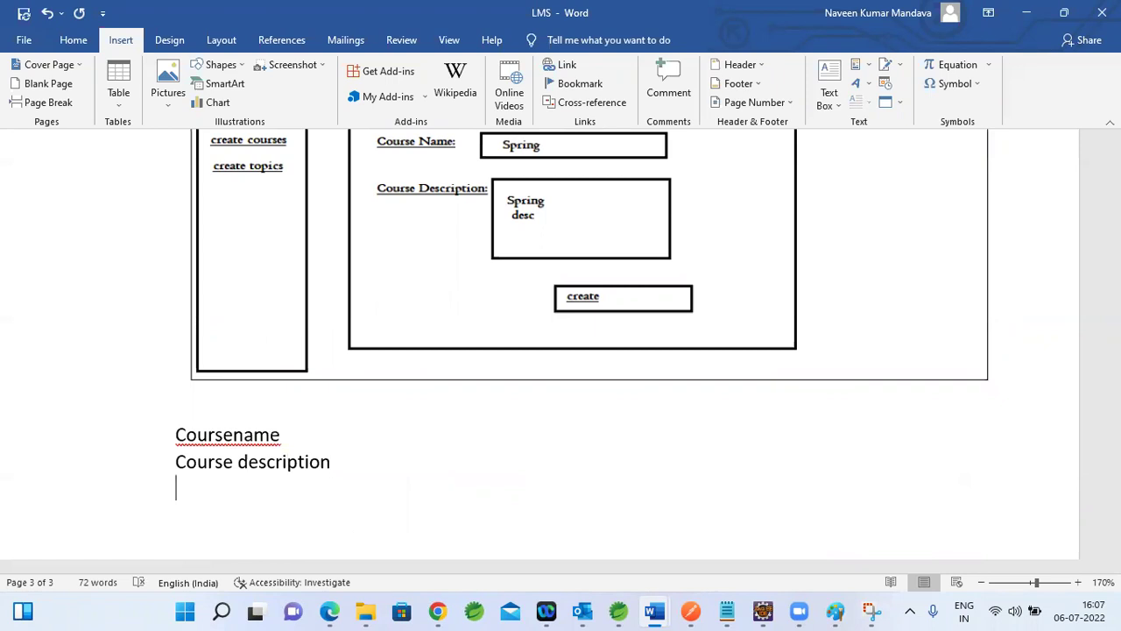
text(created data)
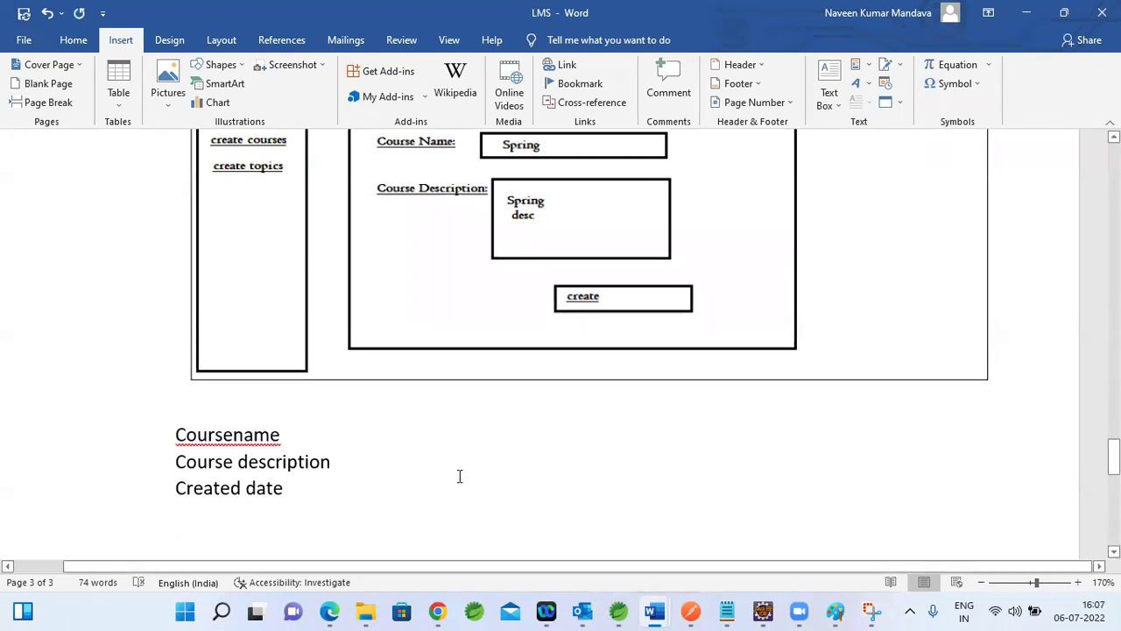
Step: Beneath the course fields, write the statement "CREATE TABLE COURSE_RBU(id number, course_name varchar2(200),......)"
text(CREATE t)
key(BackSpace)
text(T)
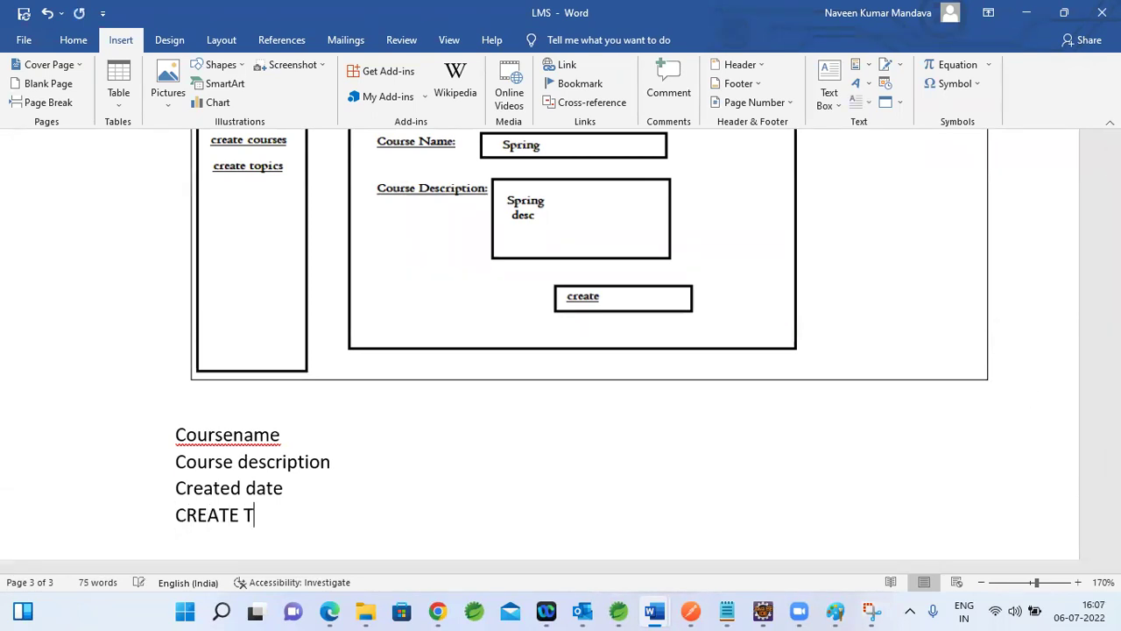
text(ABLE COURSE)
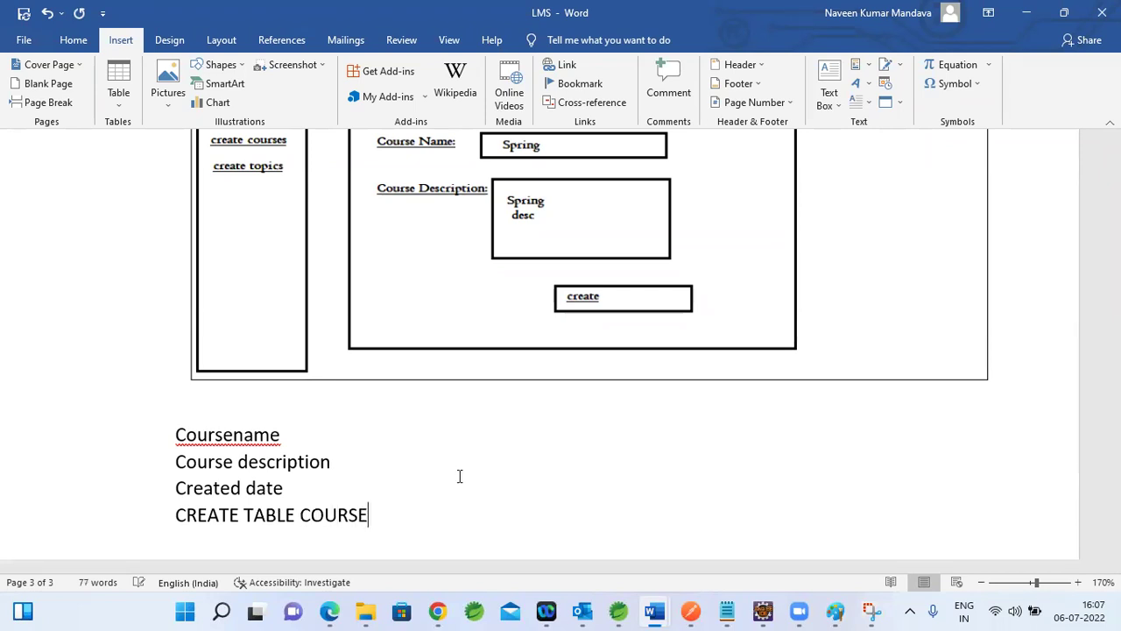
text(_RBU(id)
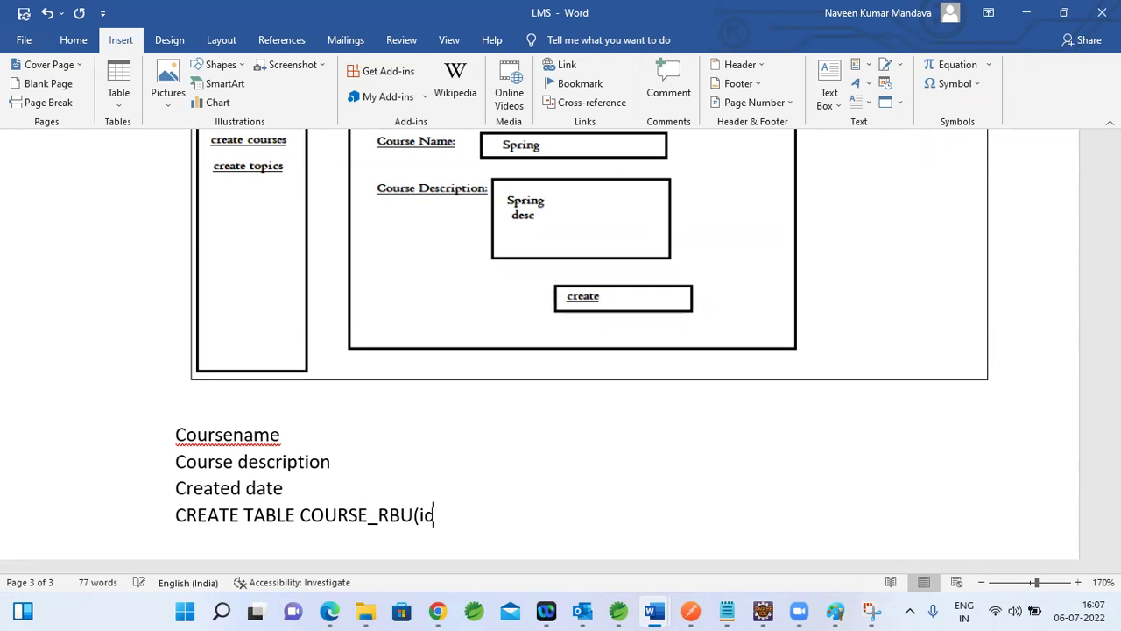
text( number, course)
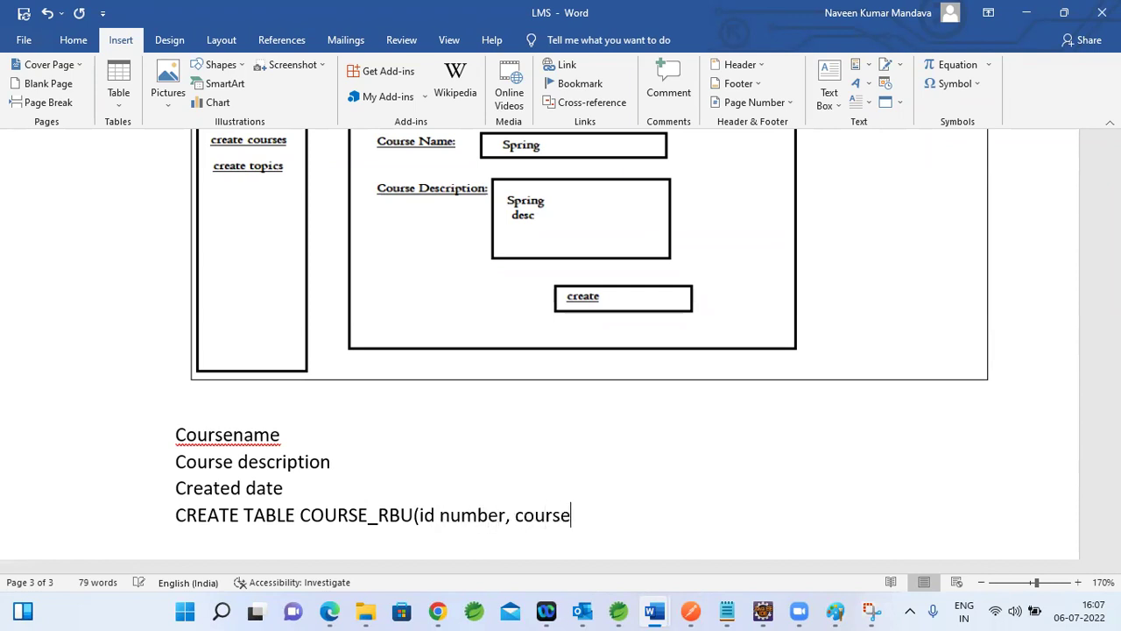
text( name)
key(BackSpace)
key(BackSpace)
text(_name varcar2(50)
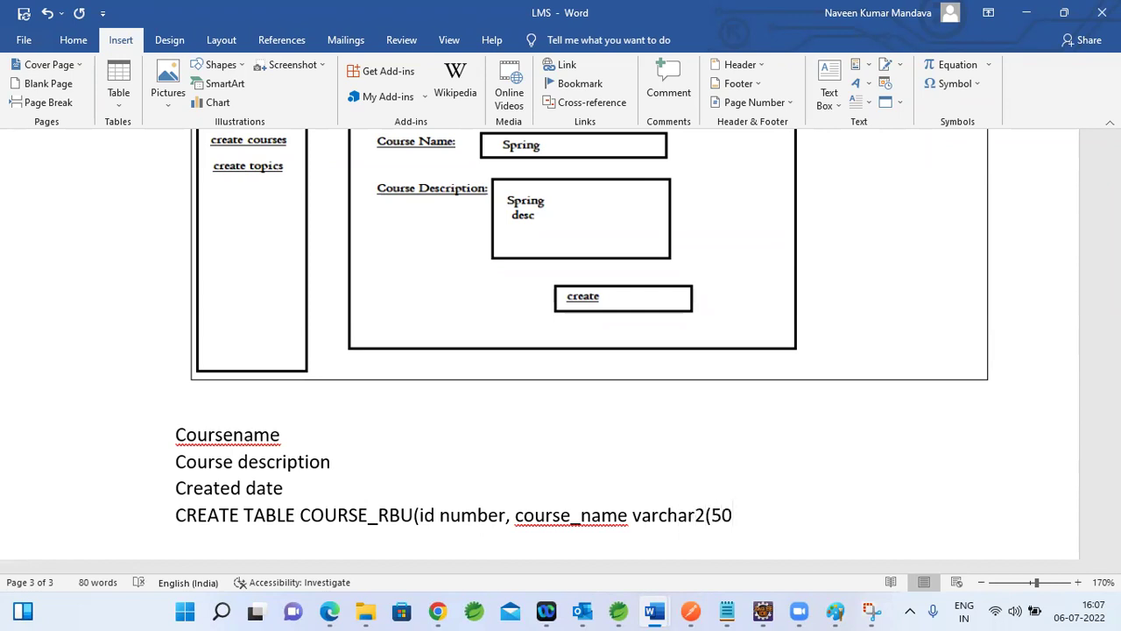
key(BackSpace)
key(BackSpace)
text(200),......))
key(Return)
Step: Copy the COURSE_RBU table statement to the line beneath the create topics mockup
key(shift+Up)
key(ctrl+c)
key(shift+Down)
scroll(457, 475, down, 5)
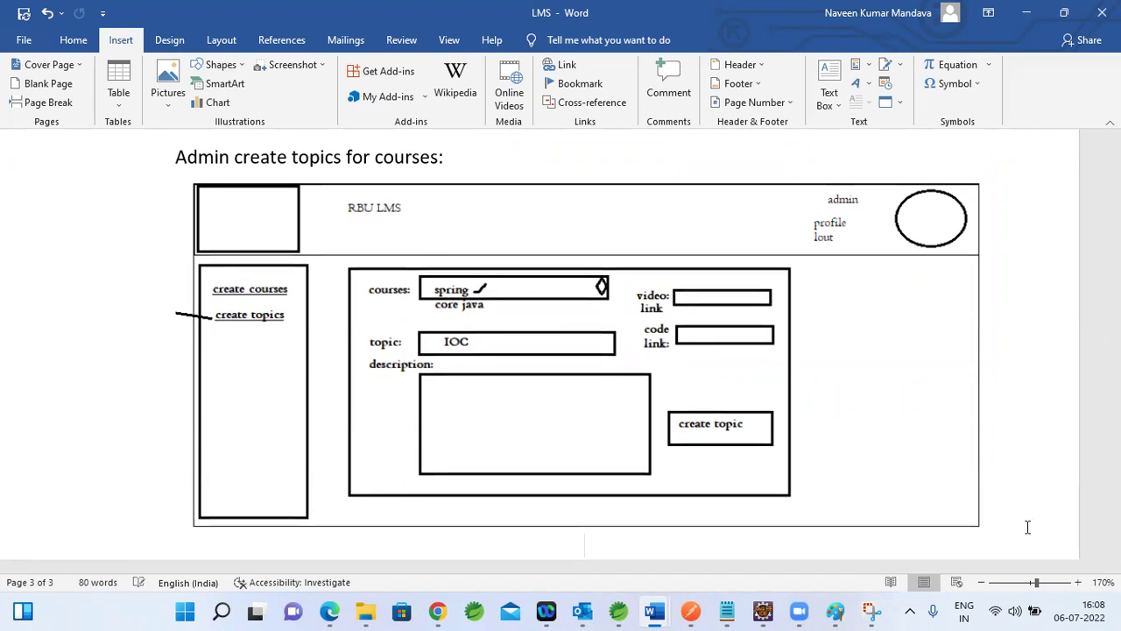
key(ctrl+v)
Step: In the copied statement, rename the table to TOPICS_RBU and the name column to topic_name
double_click(333, 506)
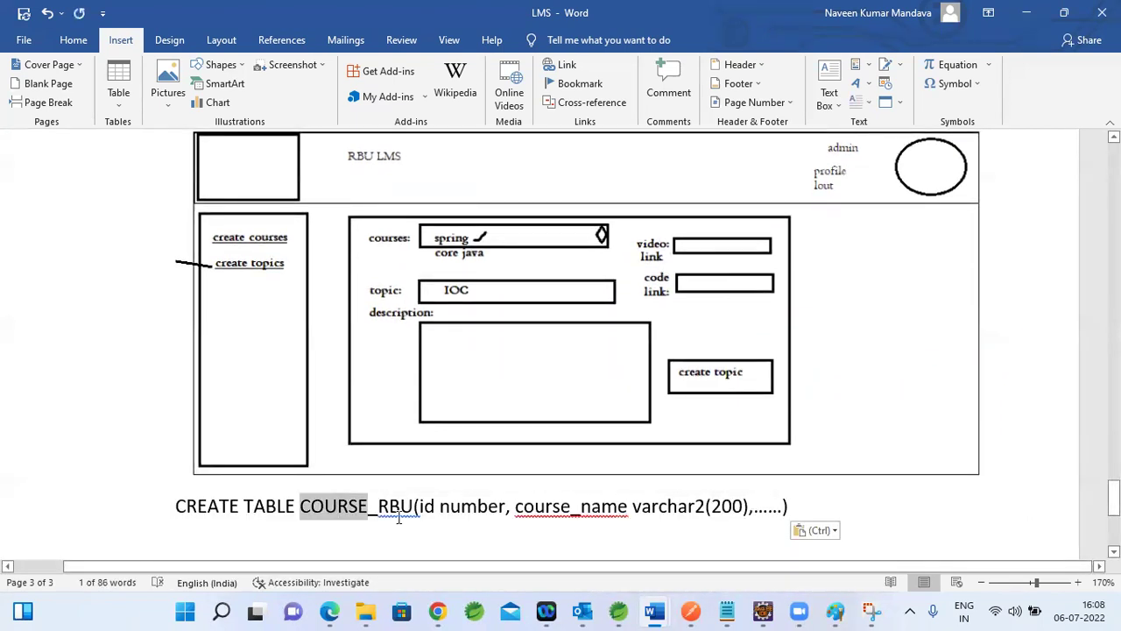
text(TOPICS)
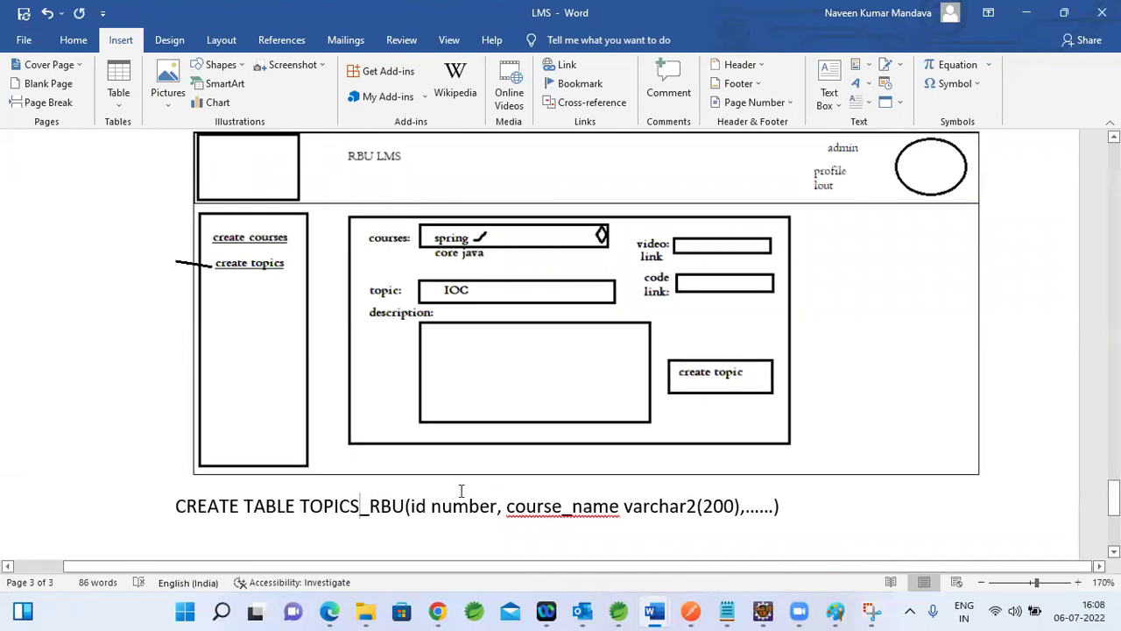
drag(504, 510, 553, 510)
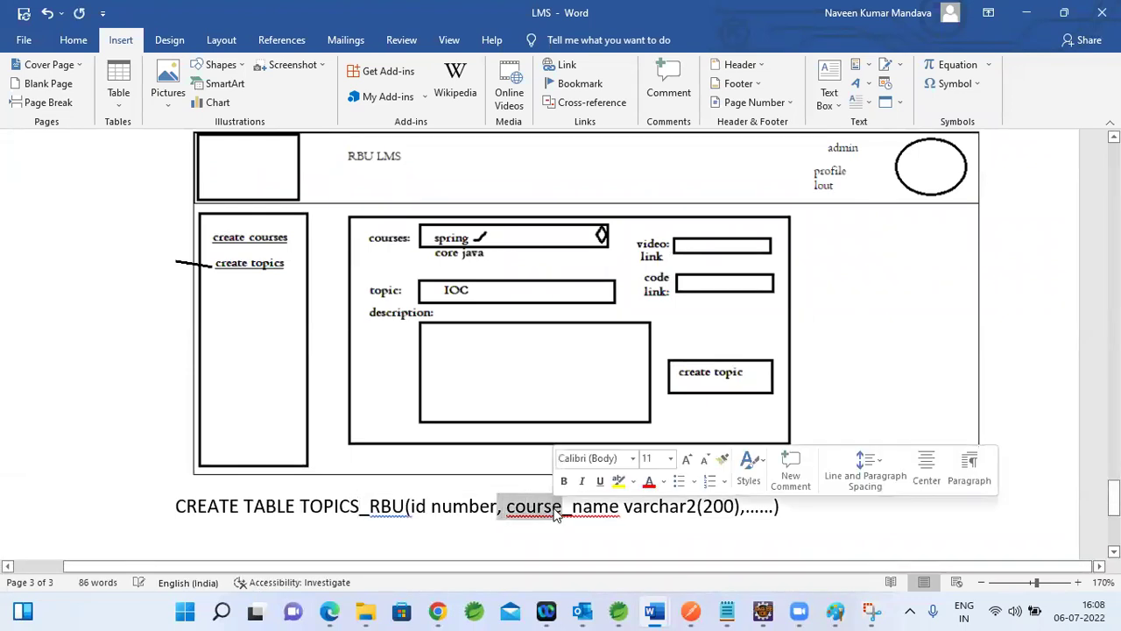
click(552, 510)
double_click(537, 505)
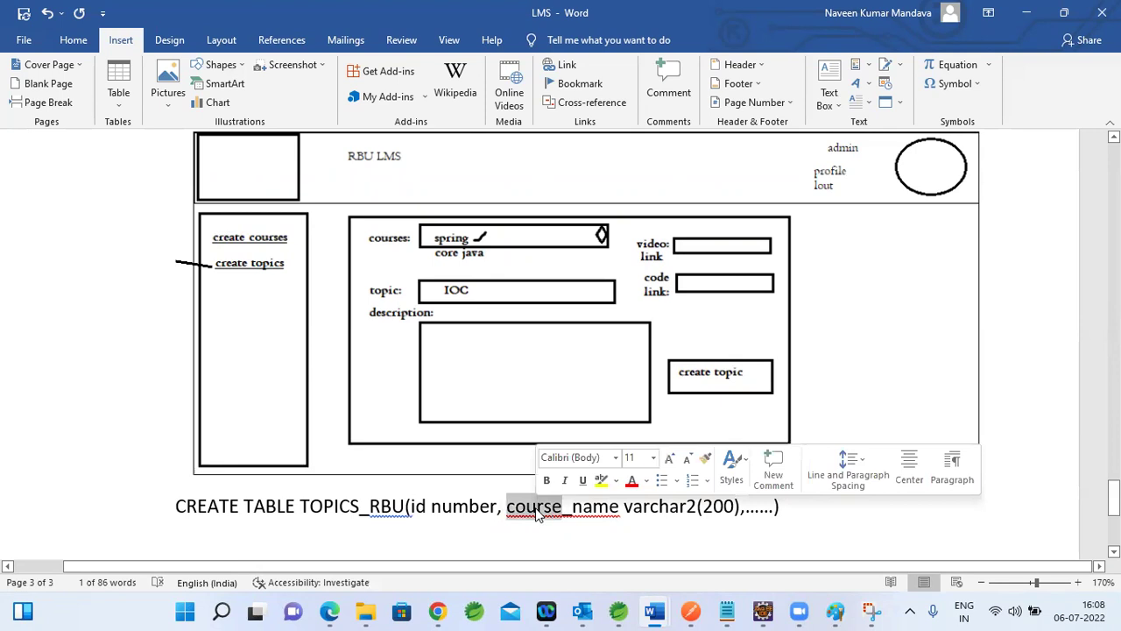
text(topic)
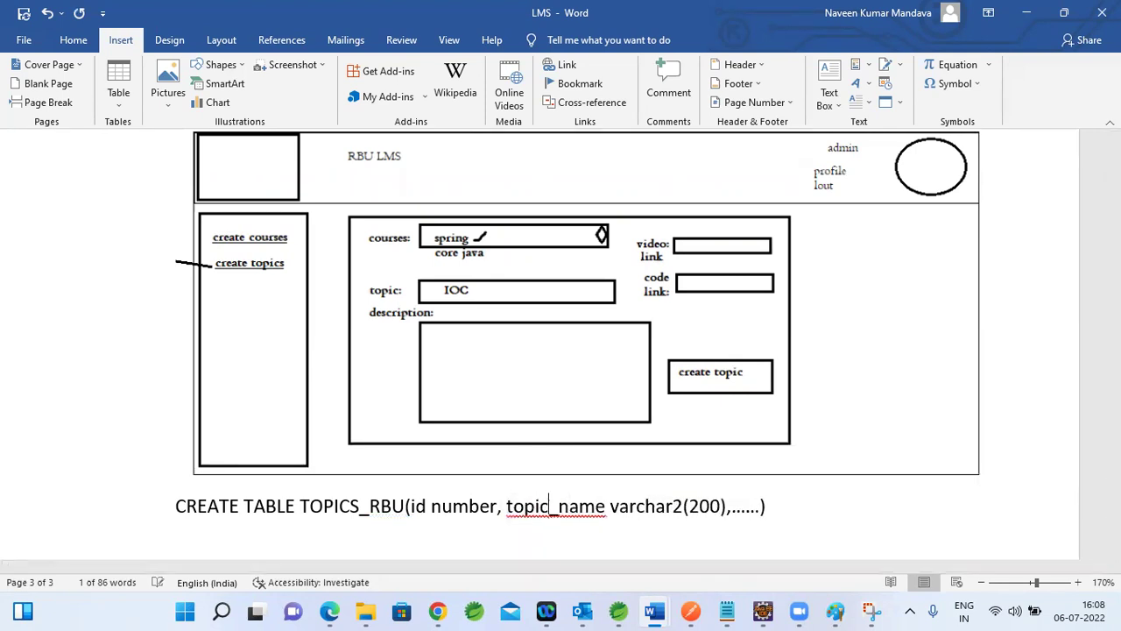
Step: Add a course_ID column at the end of the TOPICS_RBU table statement, just before the closing parenthesis
double_click(753, 509)
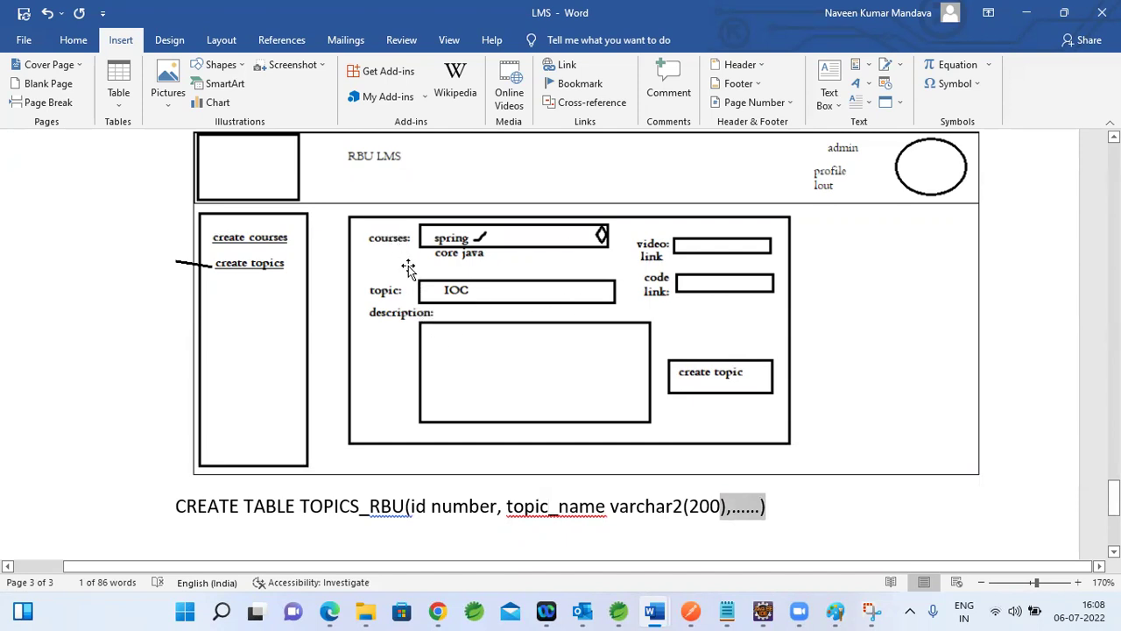
click(742, 512)
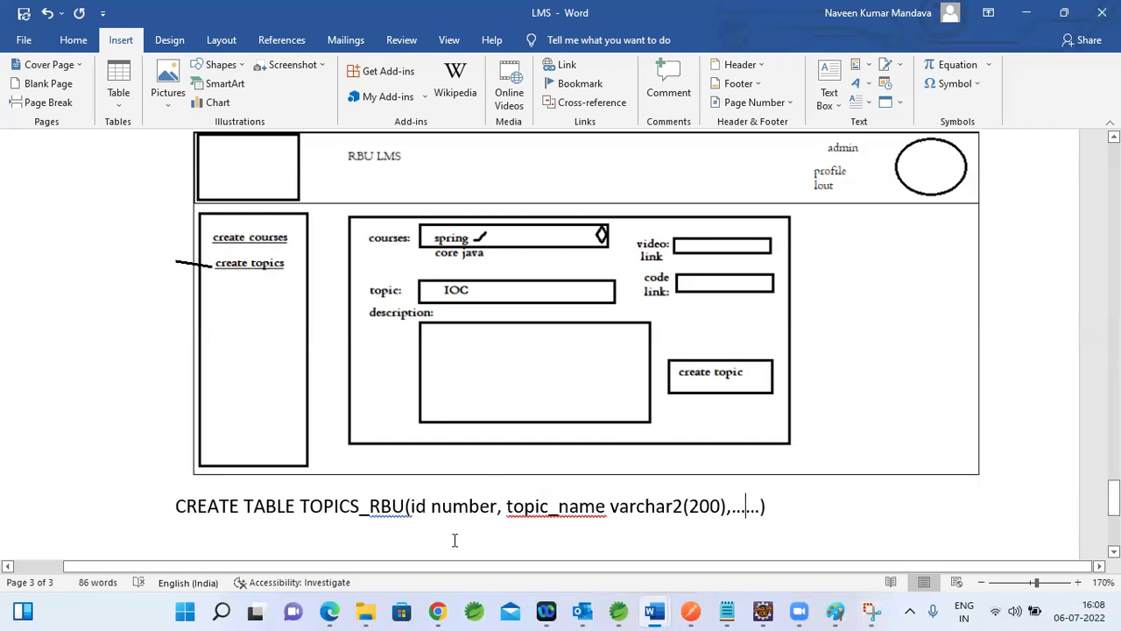
double_click(343, 505)
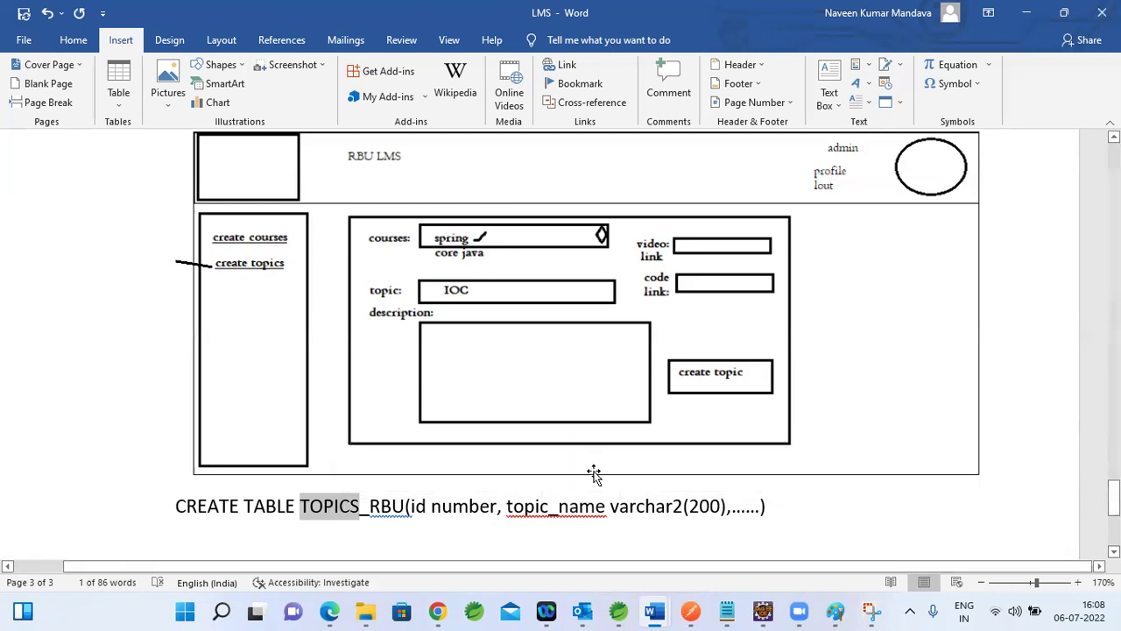
click(761, 506)
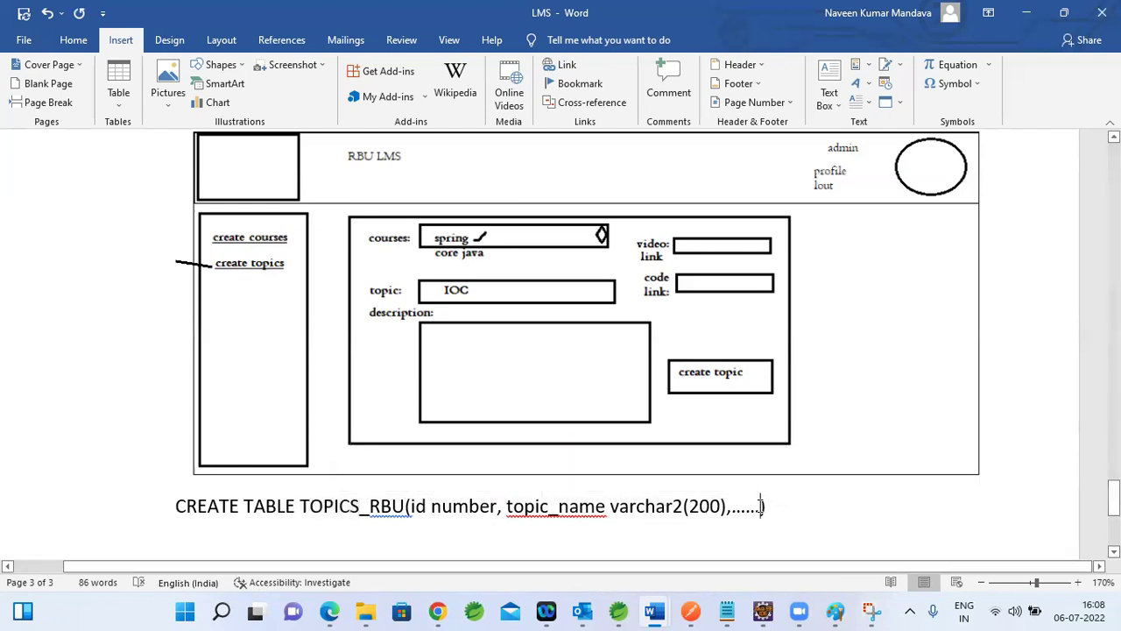
text(co)
text(urse)
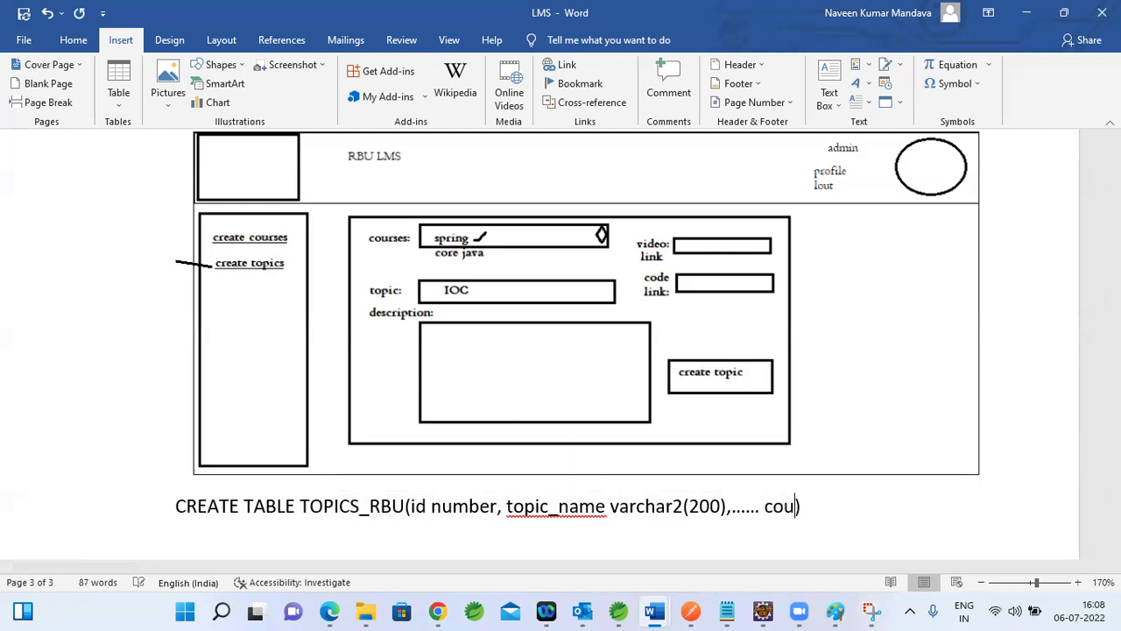
text(_ID)
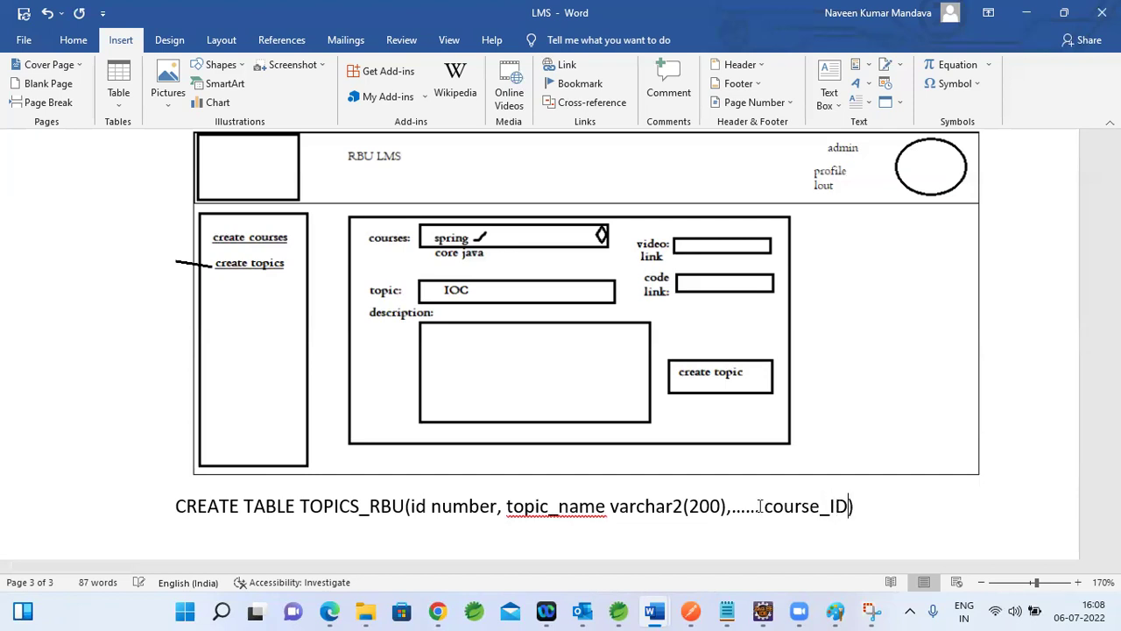
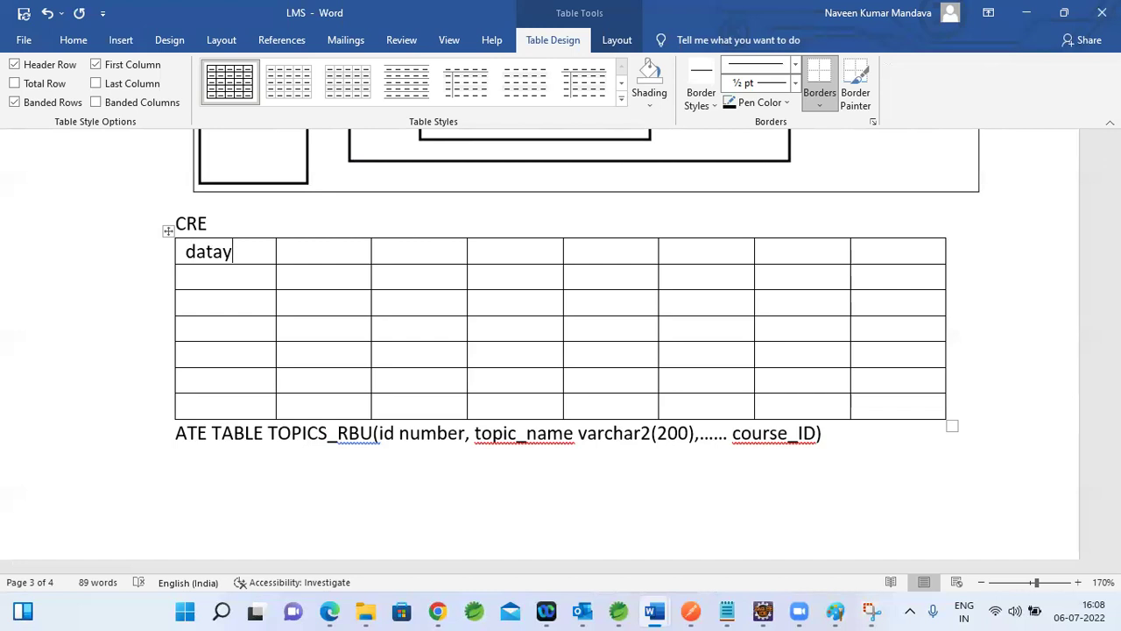
Step: Fill the table's first row with the sample topic entries Datatypes, Descry, Video link and Downloadlink
key(Tab)
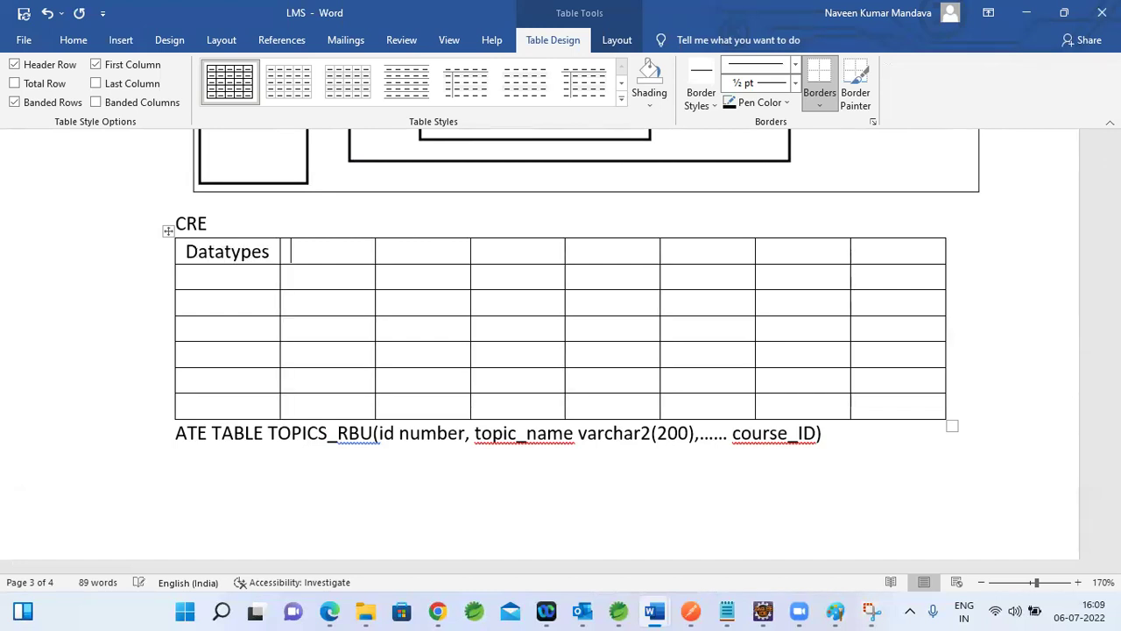
text(descry)
key(Tab)
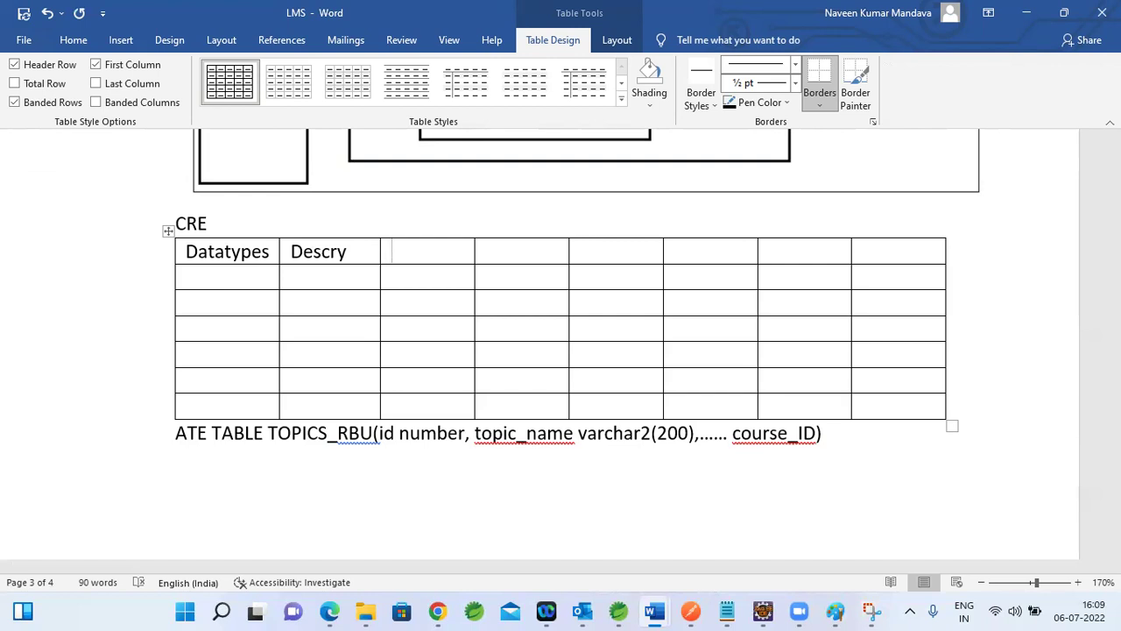
text(video link)
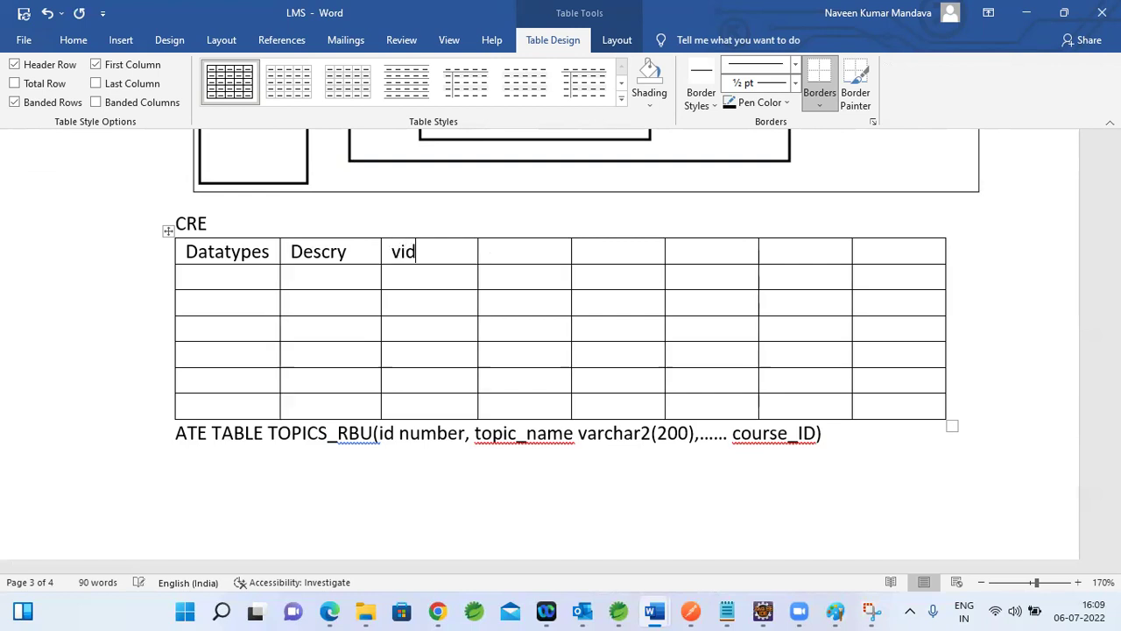
key(Tab)
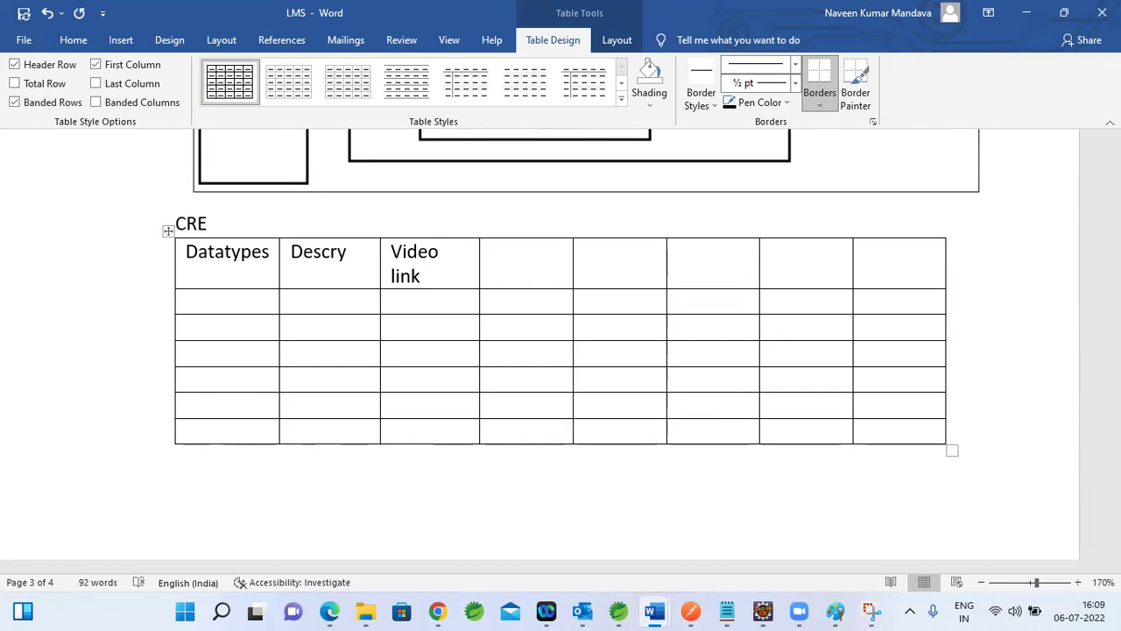
text(downloa)
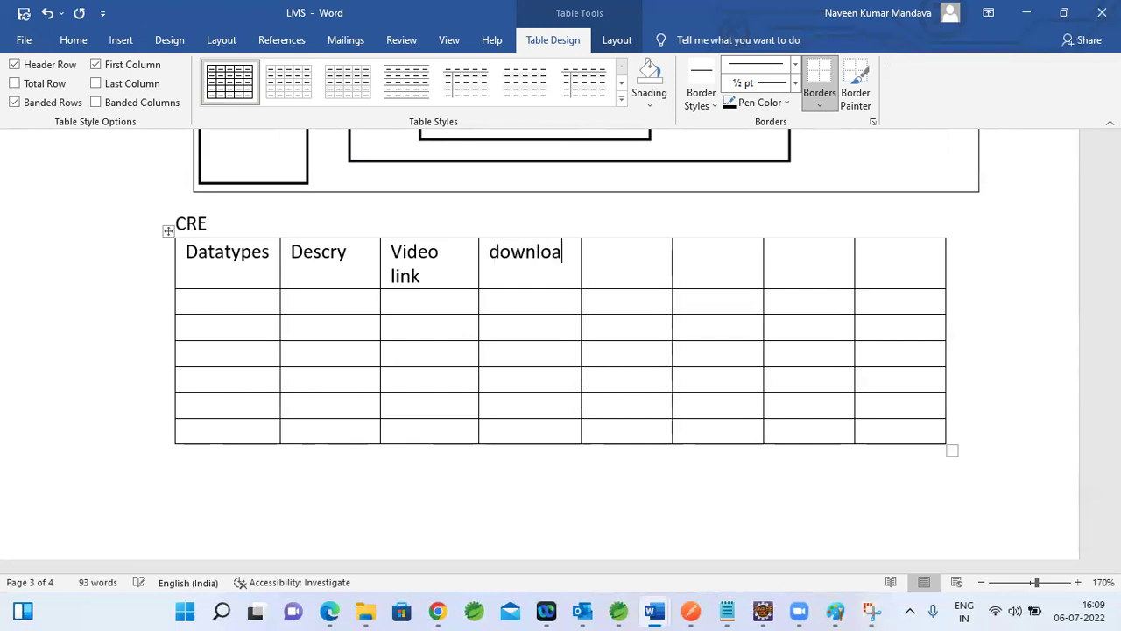
text(dlink)
key(Tab)
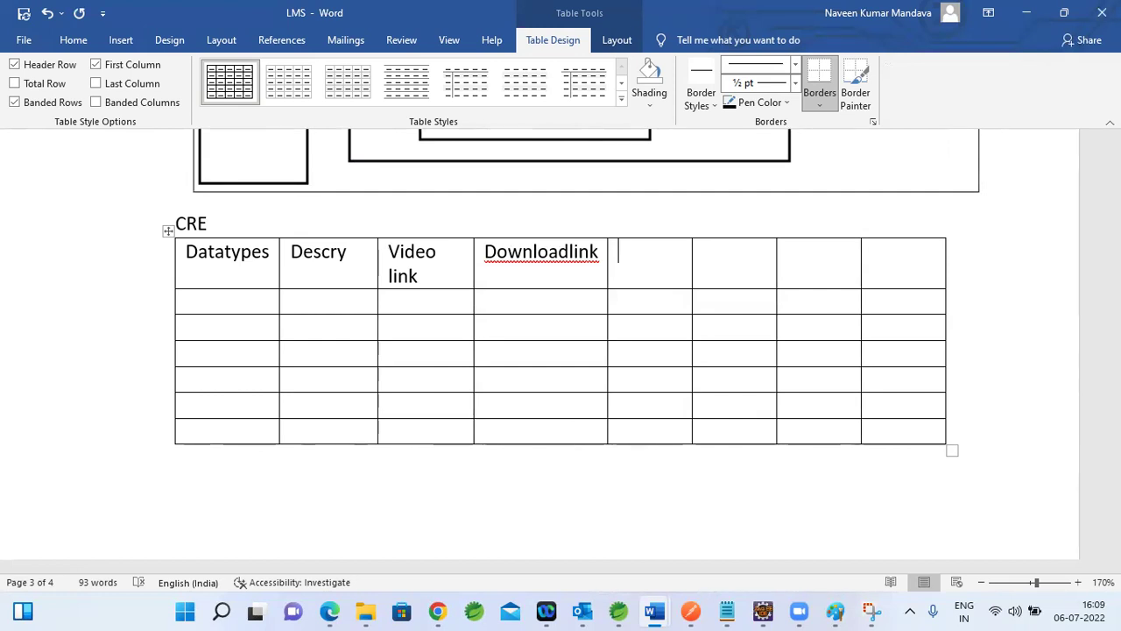
Step: Enter 1 in the first row's fifth cell and number the sixth column 1 to 4 down the first four rows
text(1)
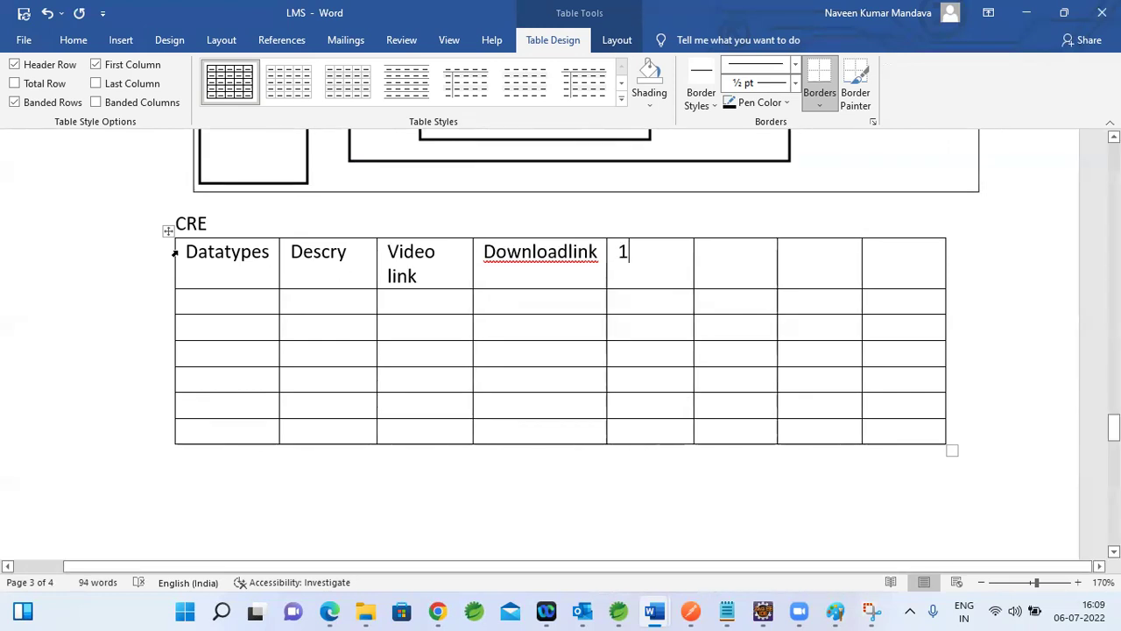
key(Tab)
text(1)
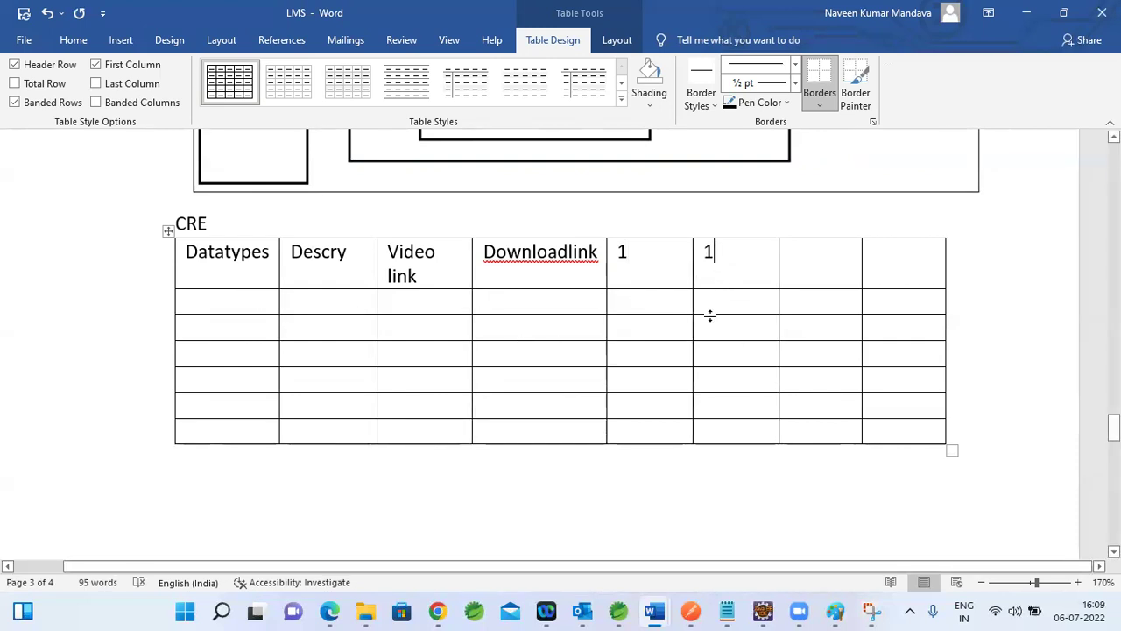
text(2)
click(713, 327)
text(3)
click(705, 361)
text(4)
Step: Try to duplicate the first row's four text cells into the second row
drag(189, 248, 543, 263)
key(ctrl+c)
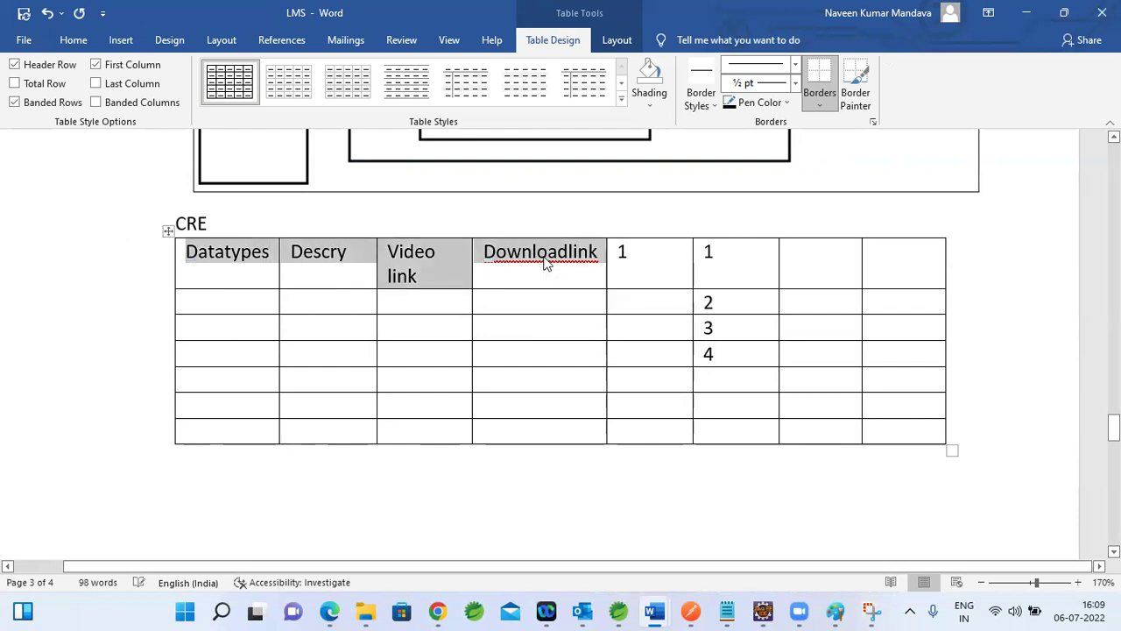
click(178, 303)
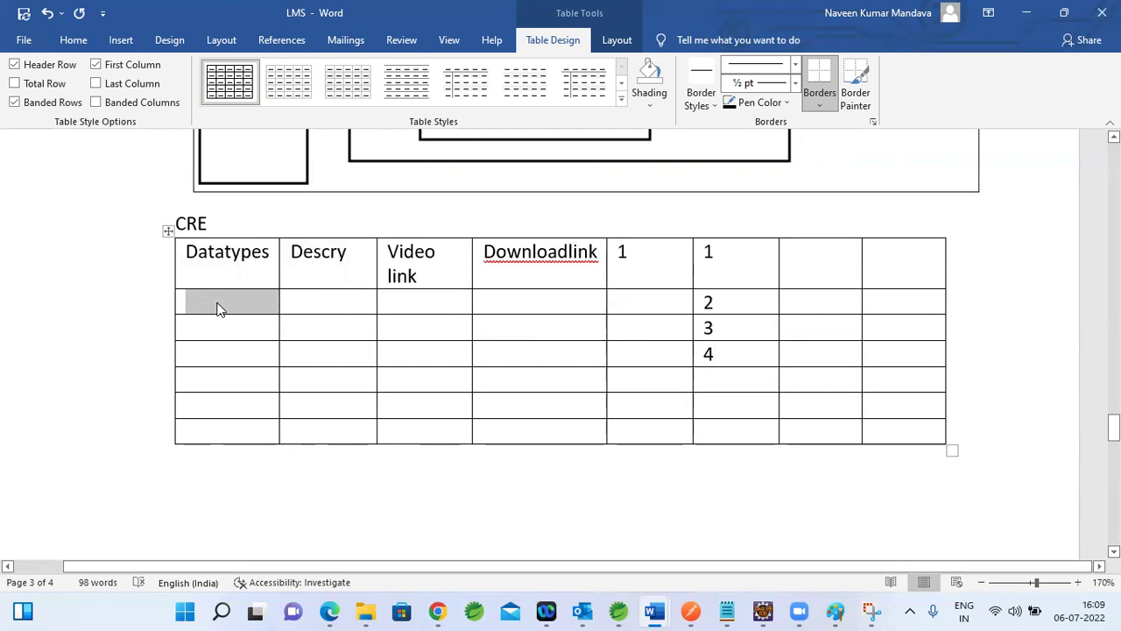
key(ctrl+v)
key(ctrl+z)
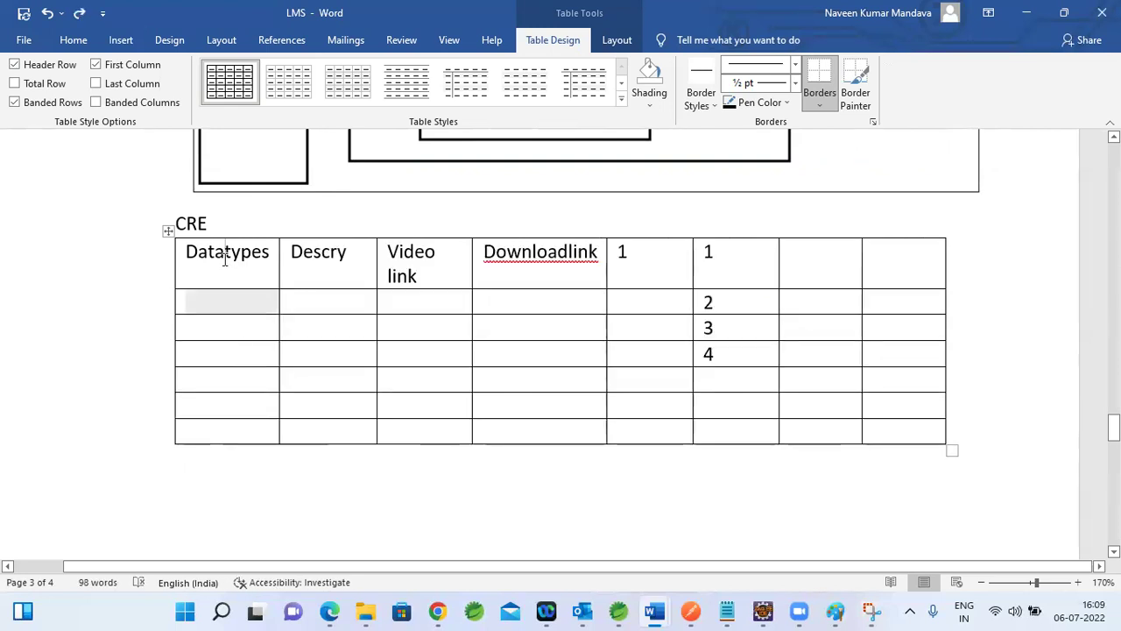
Step: Fill the second row with Controlestatements, Descry and a dash for both the video link and the download link
click(217, 300)
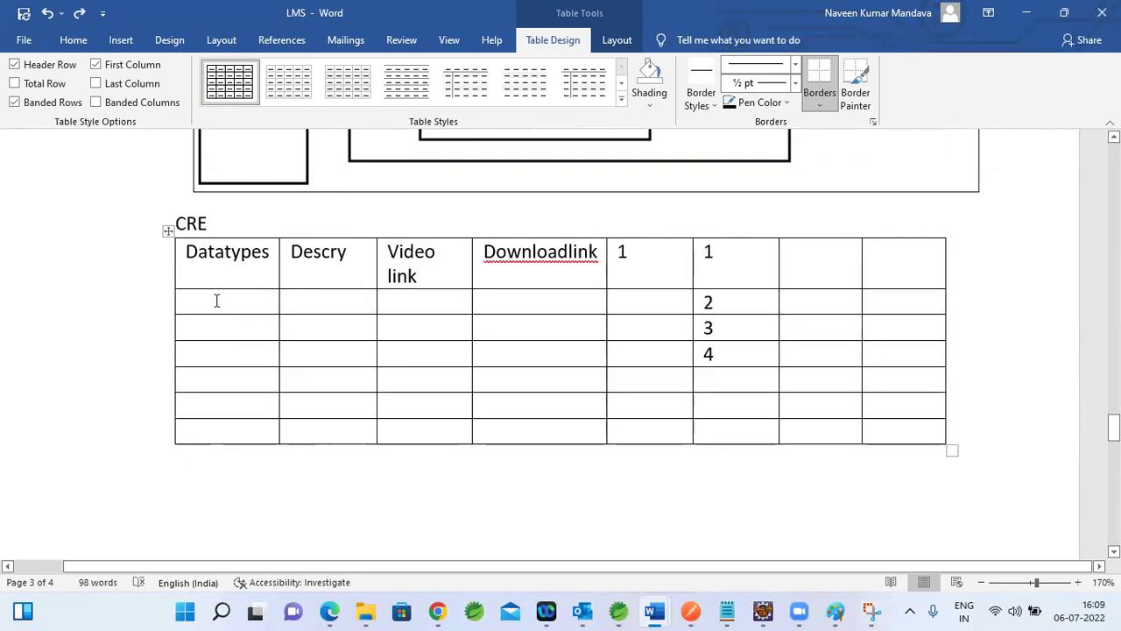
text(contro)
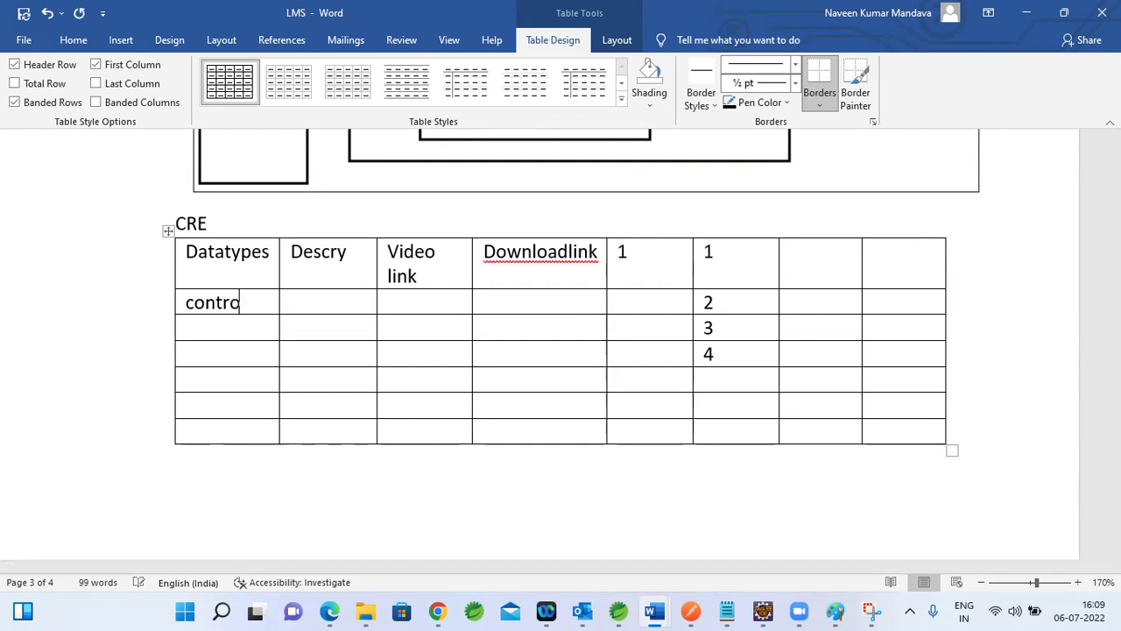
text(lestatements)
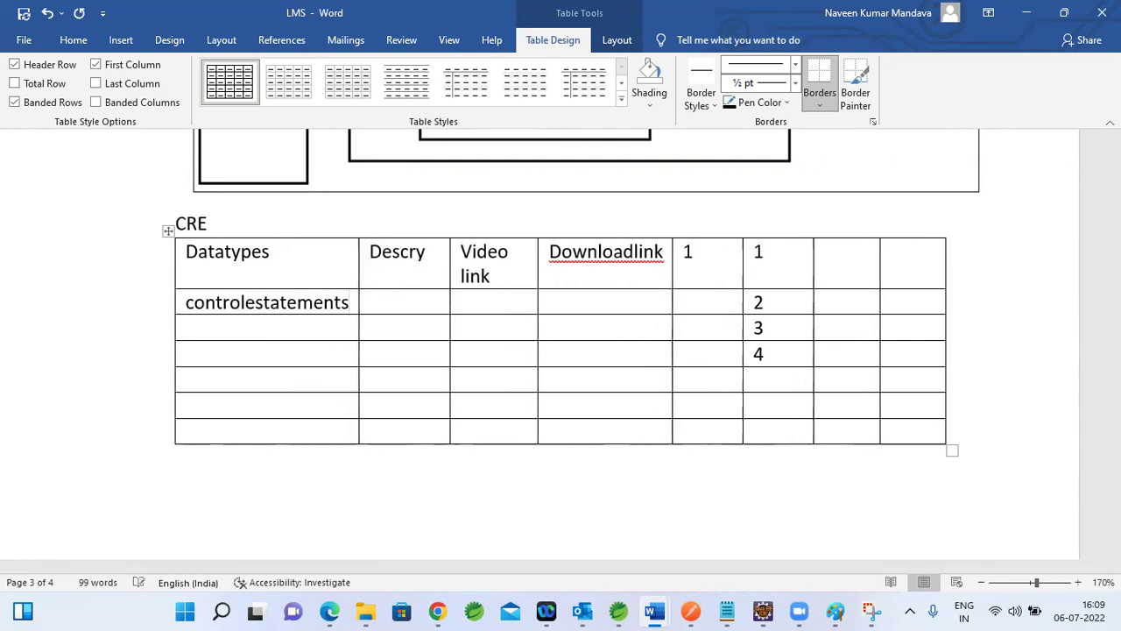
key(Tab)
text(descry)
key(Tab)
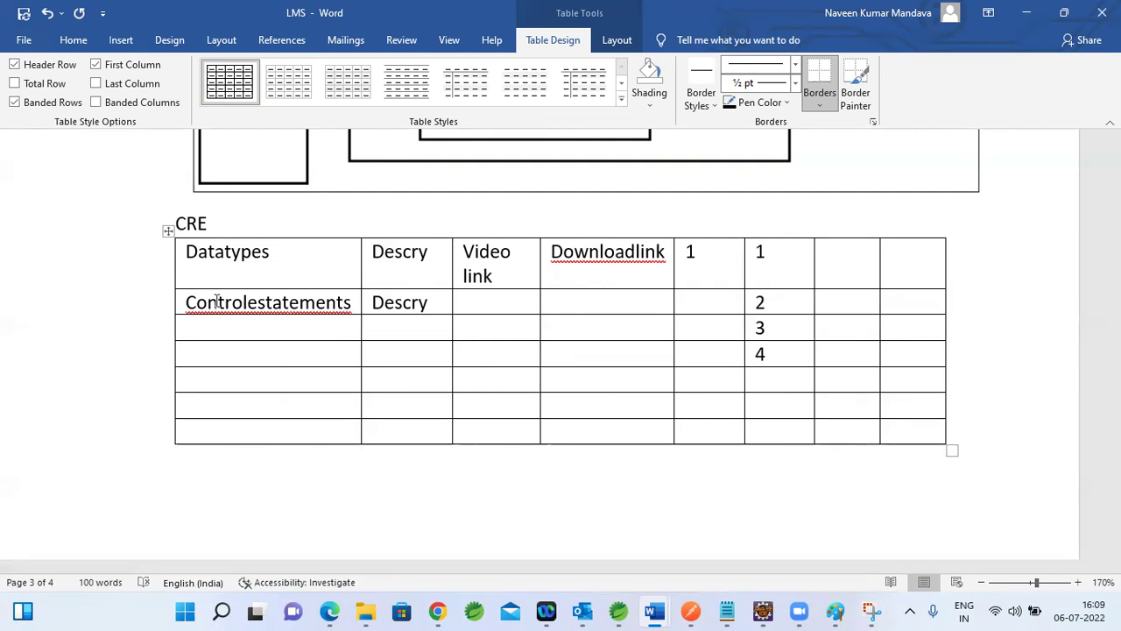
text(-)
key(Tab)
Step: Enter 1 in the fifth column of the second, third and fourth table rows
text(1)
key(Tab)
click(758, 328)
text(2)
key(BackSpace)
text(11)
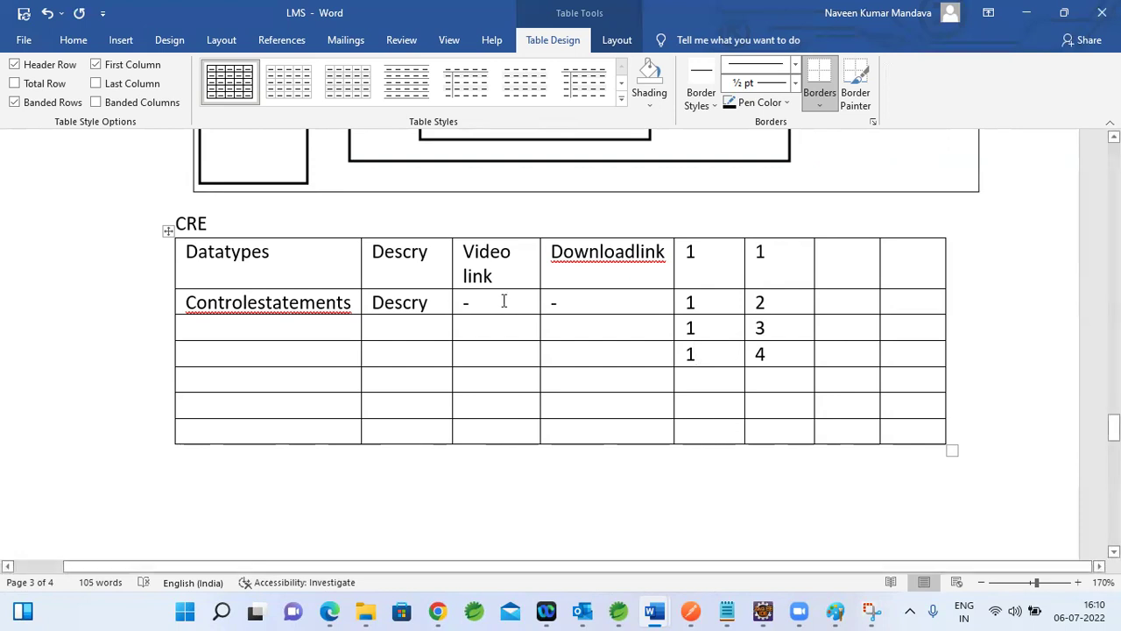
Step: Move the stray "CRE" above the table to the start of the split statement below so it reads CREATE TABLE TOPICS_RBU
double_click(691, 251)
drag(214, 224, 175, 224)
key(ctrl+c)
key(BackSpace)
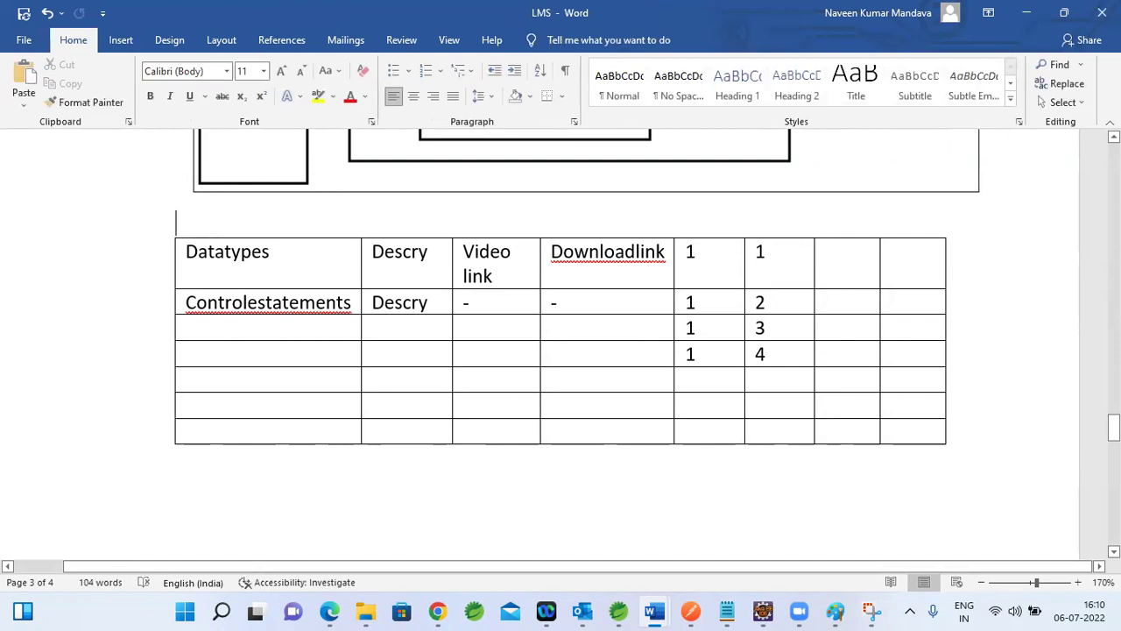
drag(1113, 428, 1113, 456)
key(ctrl+v)
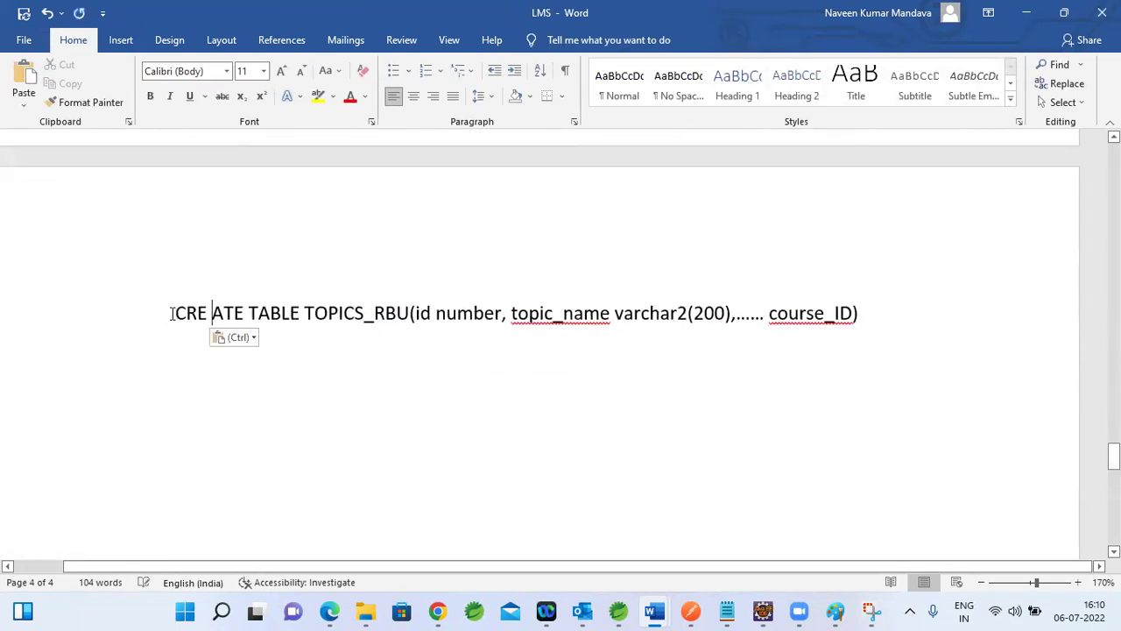
key(BackSpace)
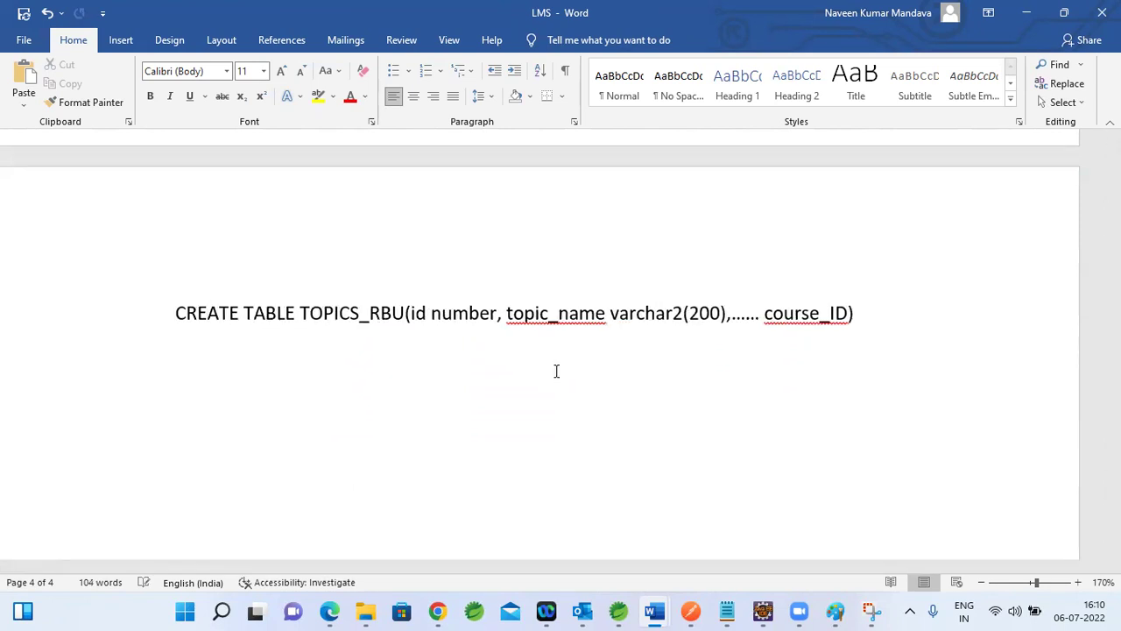
Step: Review the student LMS page mockup, the COURSE_RBU statement and the admin create course mockup
drag(1114, 455, 1113, 321)
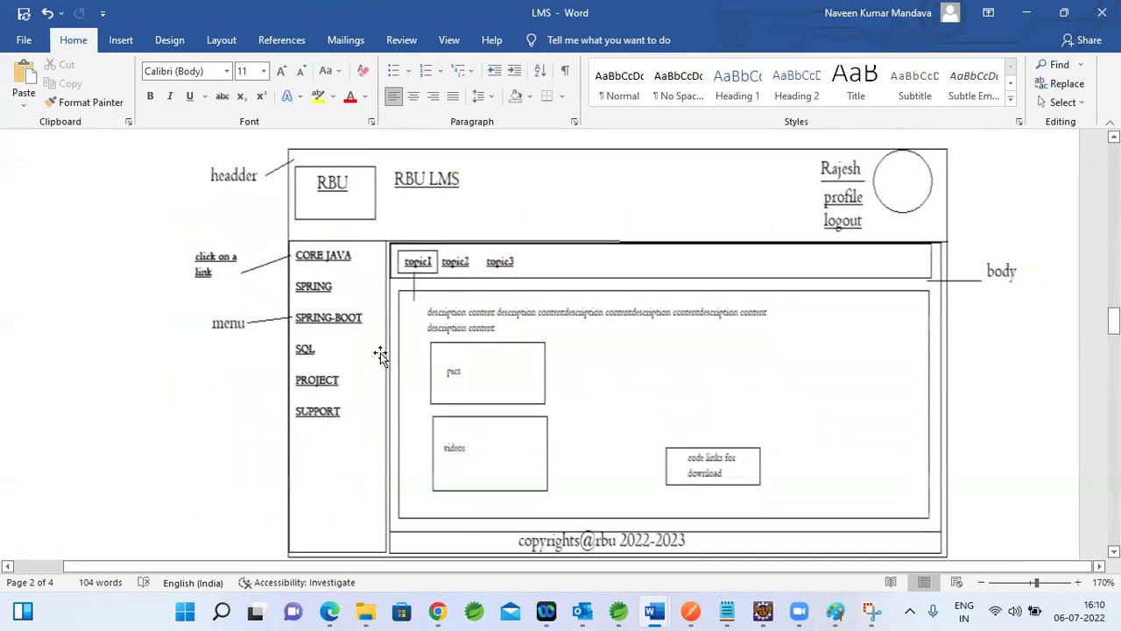
drag(1114, 321, 1114, 397)
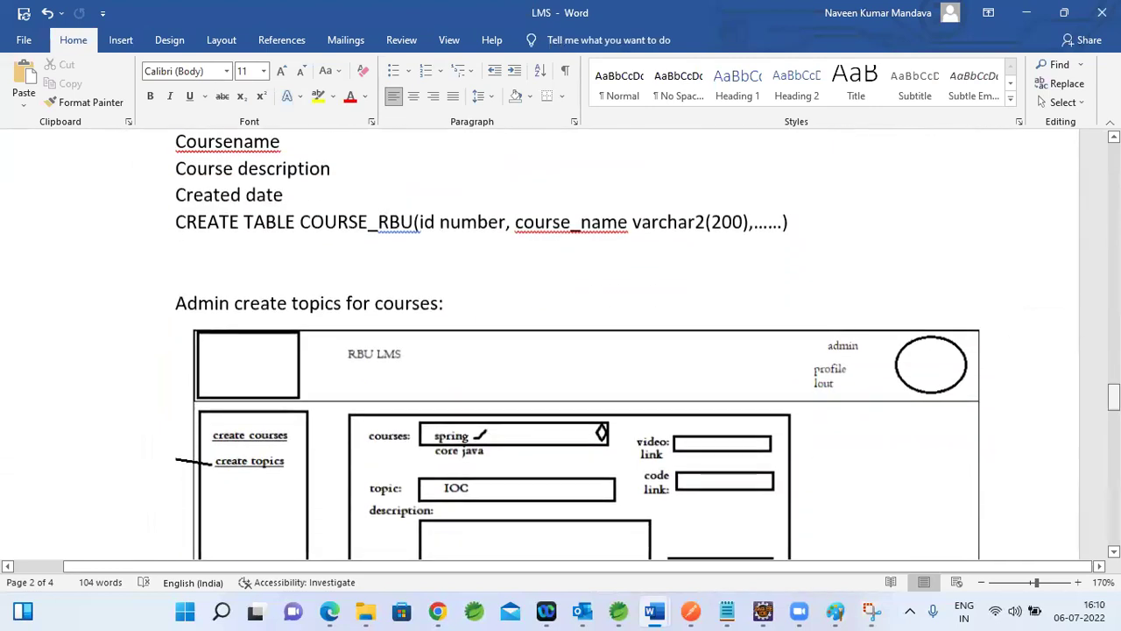
double_click(342, 223)
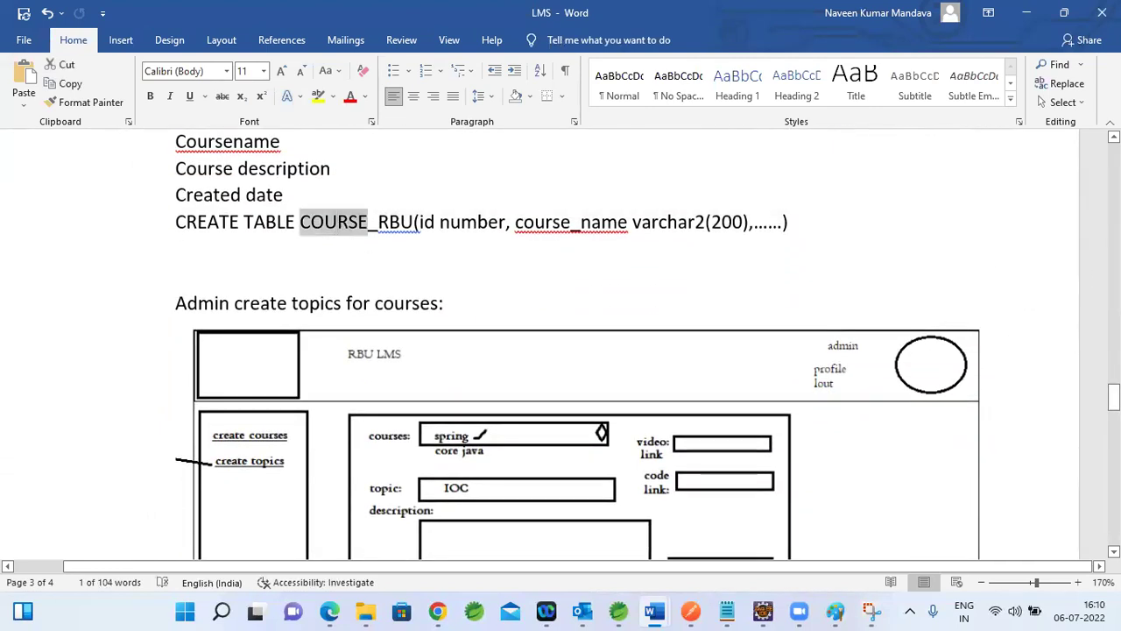
drag(1114, 396, 1113, 363)
click(569, 267)
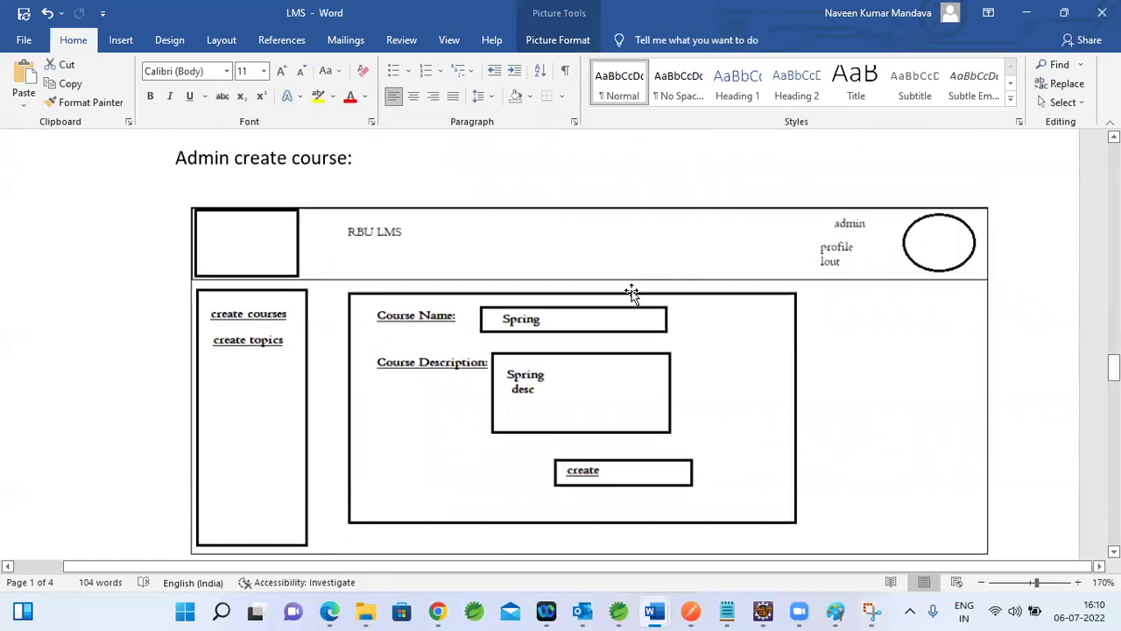
click(631, 292)
mouse_move(1114, 366)
mouse_down()
mouse_move(1113, 385)
mouse_move(1113, 366)
mouse_up()
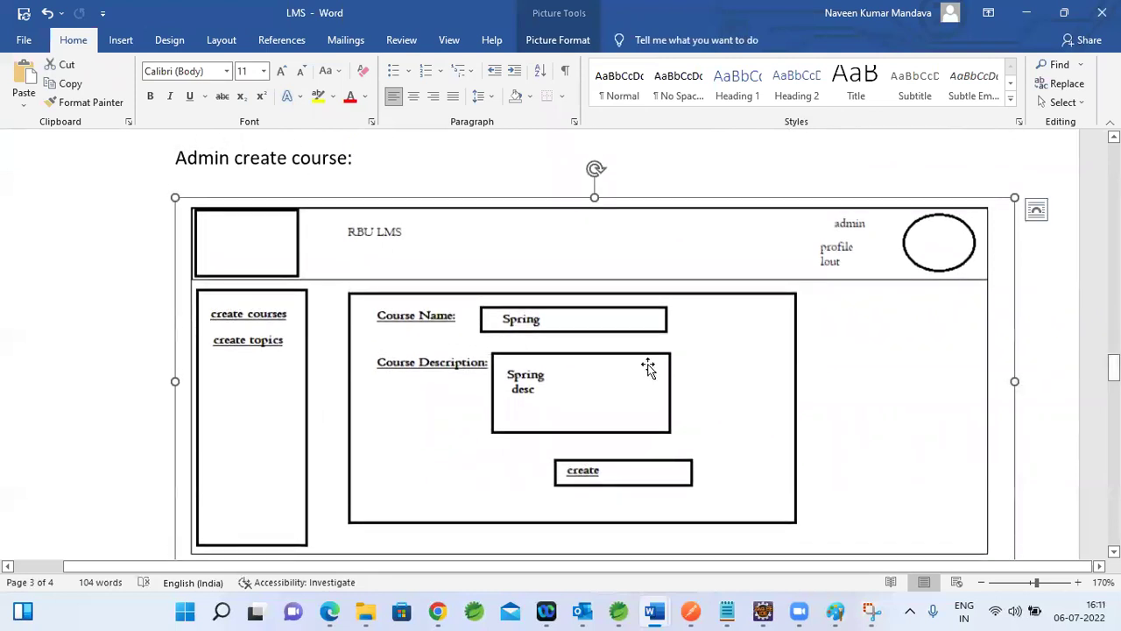
click(823, 175)
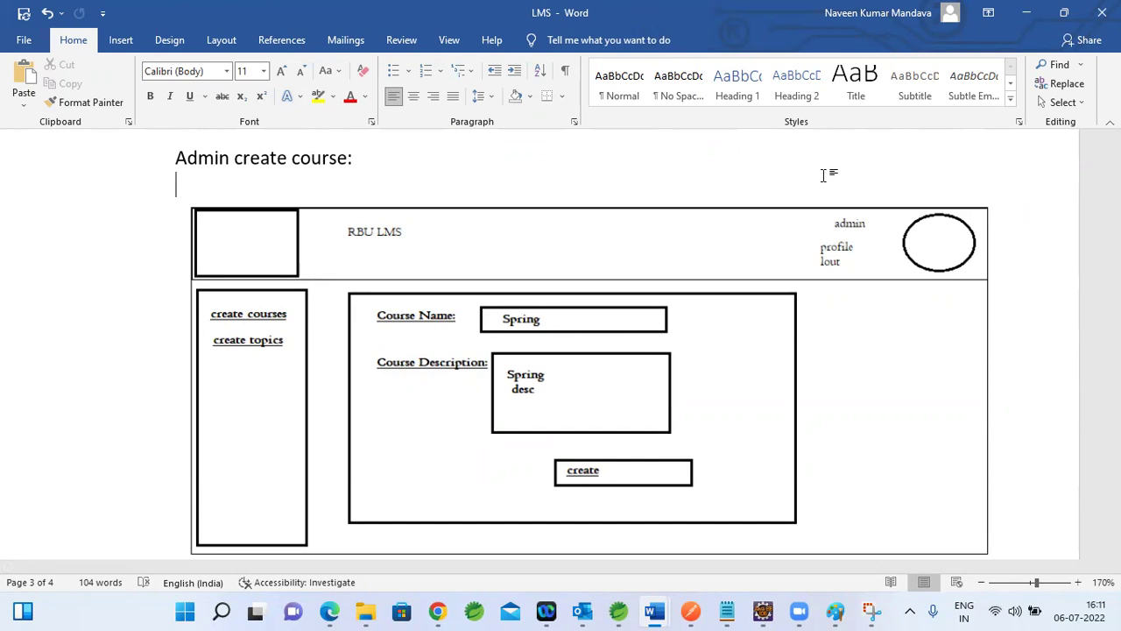
Step: Add the heading "Tech stack:" a few blank lines below the CREATE TABLE TOPICS_RBU statement at the document's end
drag(1113, 368, 1088, 476)
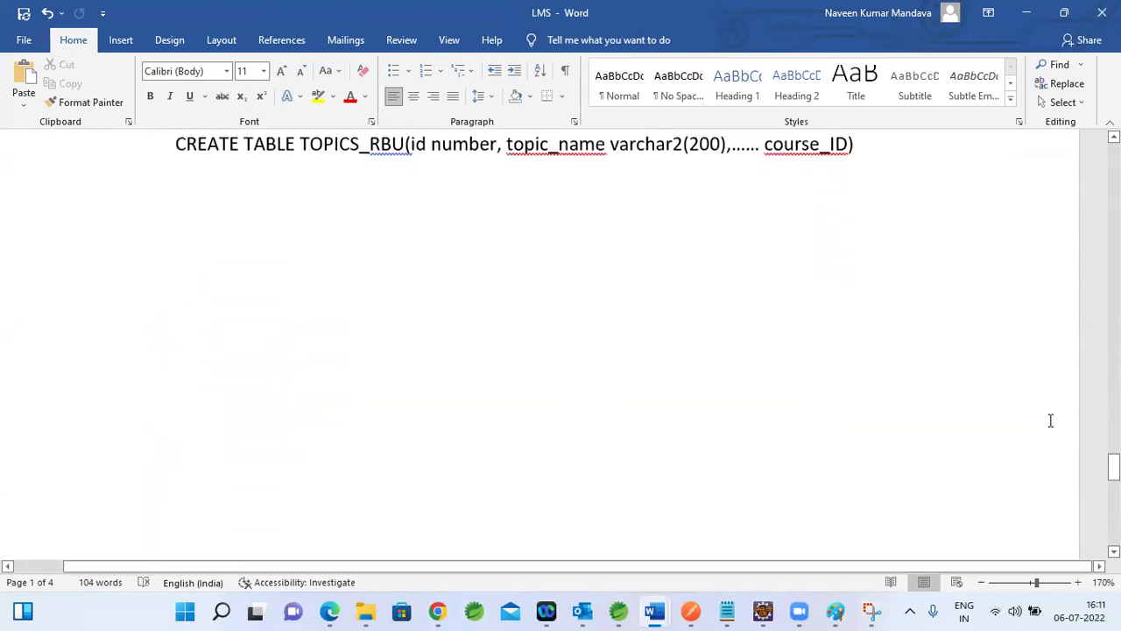
key(Return)
key(Return)
key(Return)
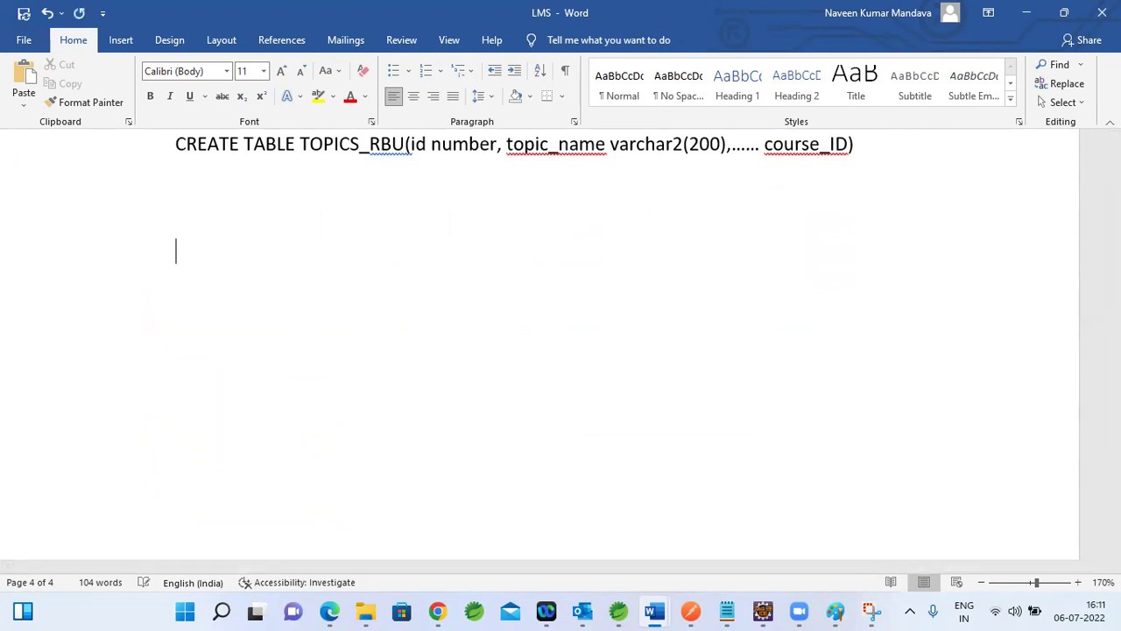
text(tec)
key(BackSpace)
text(c stack)
key(Left)
key(Left)
key(Left)
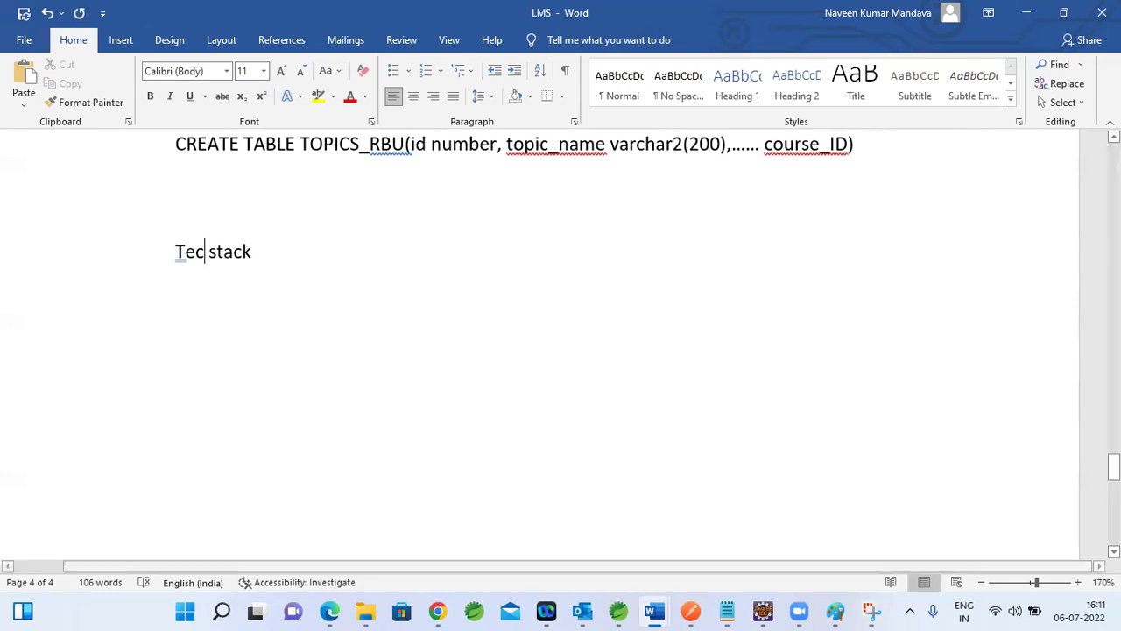
drag(645, 144, 655, 144)
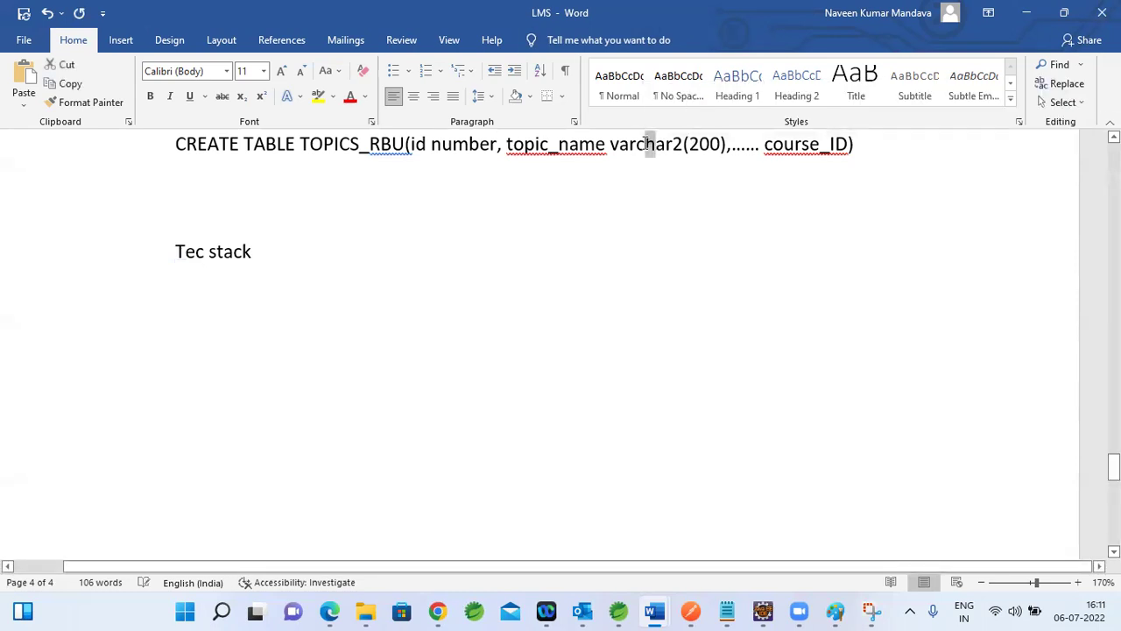
click(205, 249)
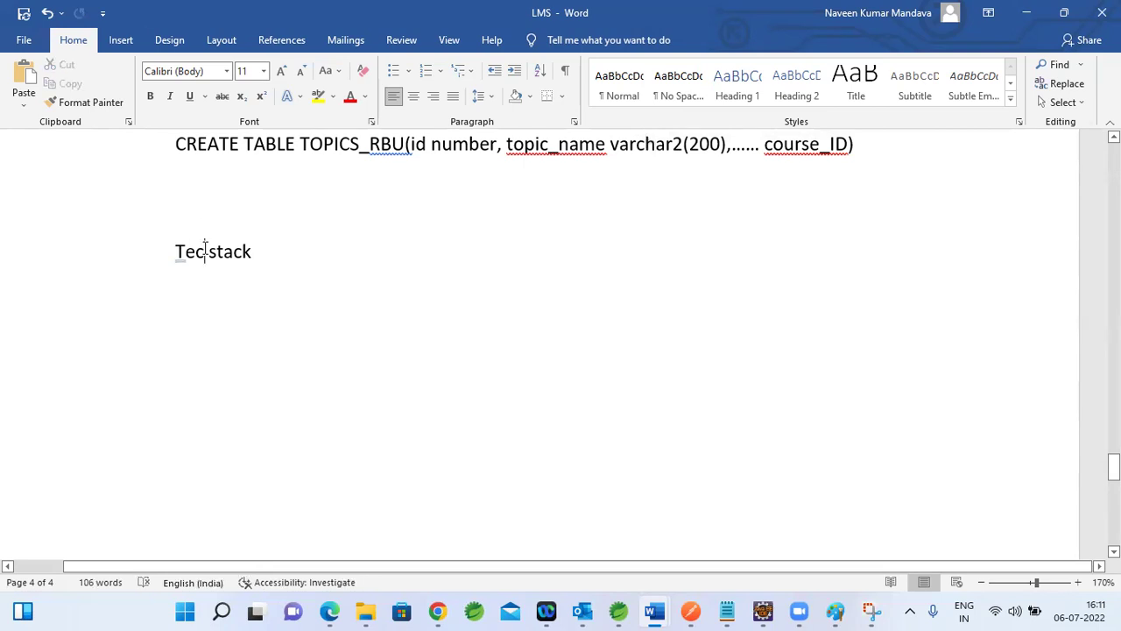
text(h)
text(:)
key(Return)
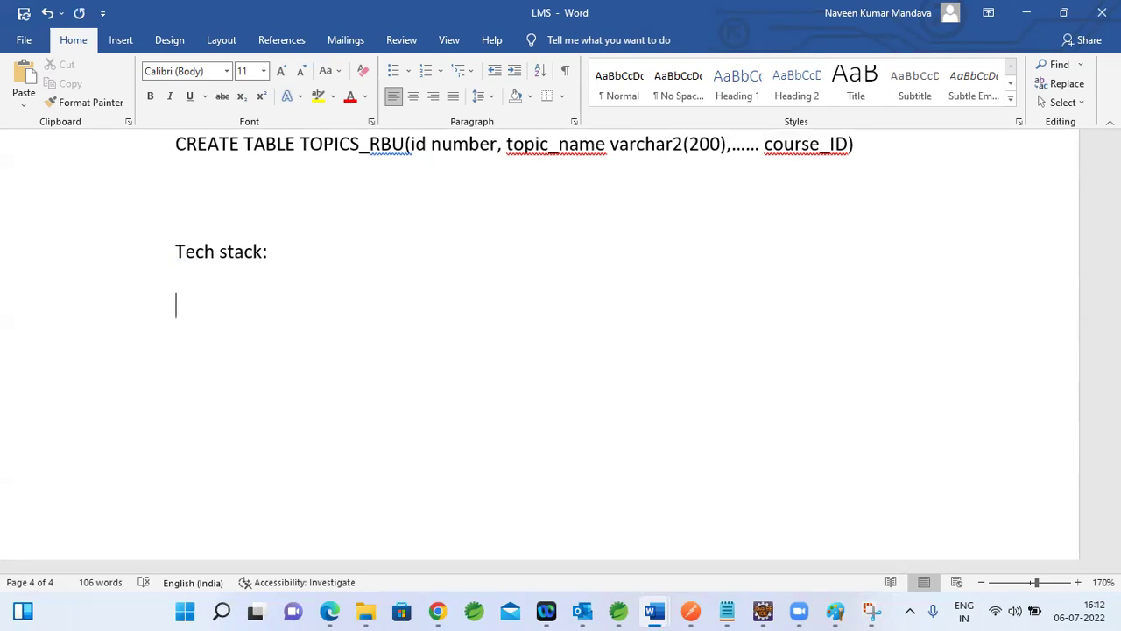
Step: Add the labels Front:, Backend: and Database: on separate lines under the Tech stack heading
text(Front:)
key(Return)
text(backend)
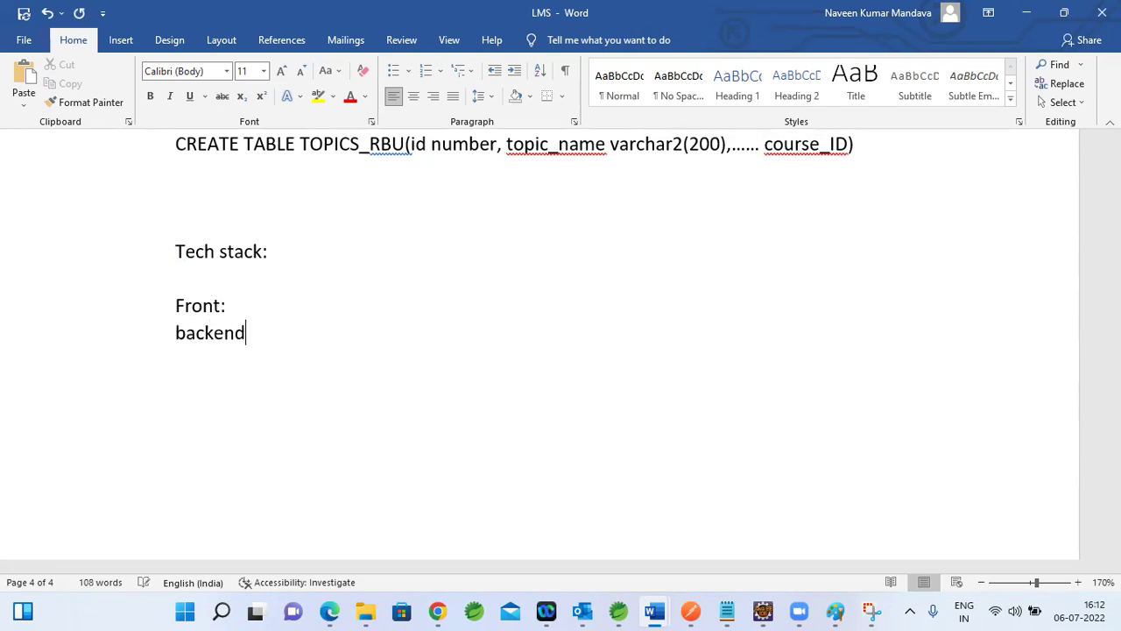
key(Return)
text(Da)
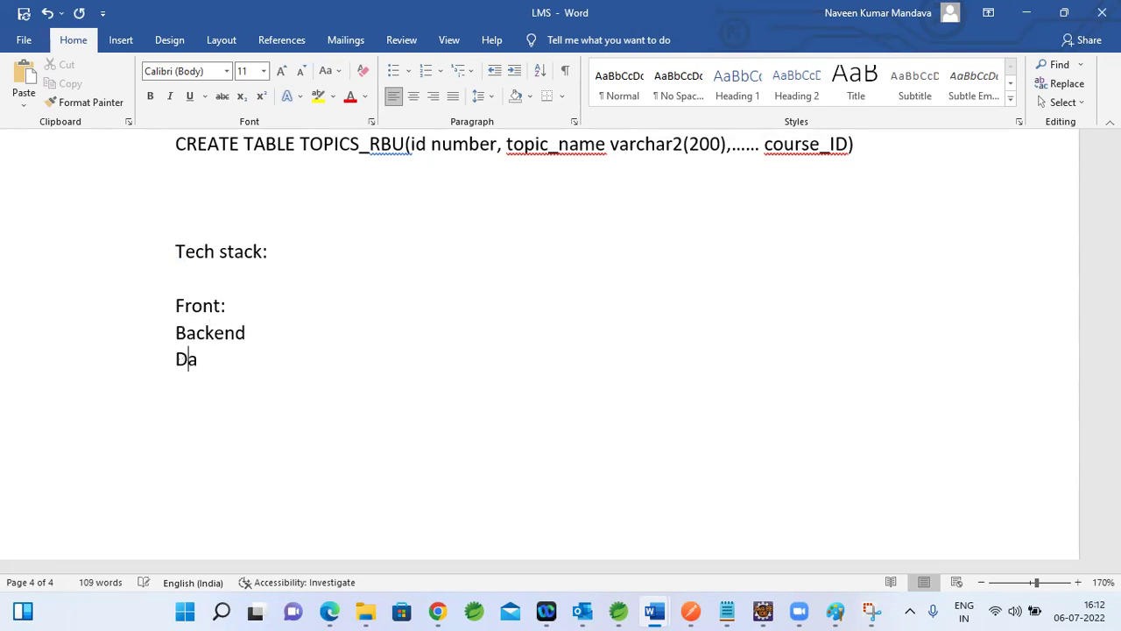
text(tabase:)
key(Up)
text(:)
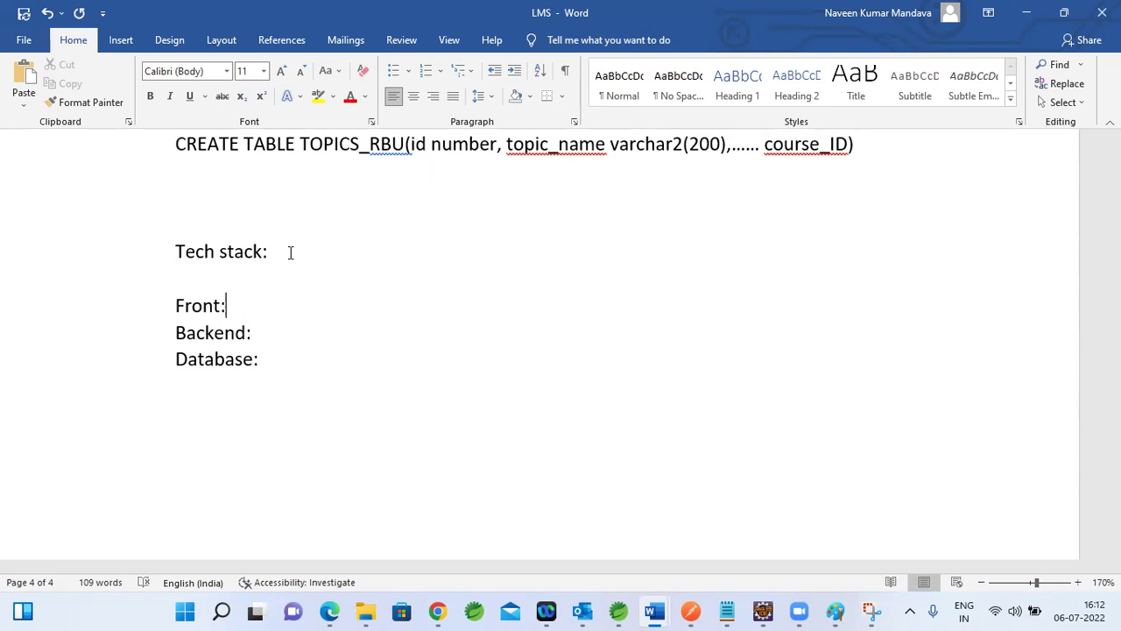
Step: Enter HTML,CSS,JS,Angular as the Front entry, indented well past its label
text(HTML,CSS,JS)
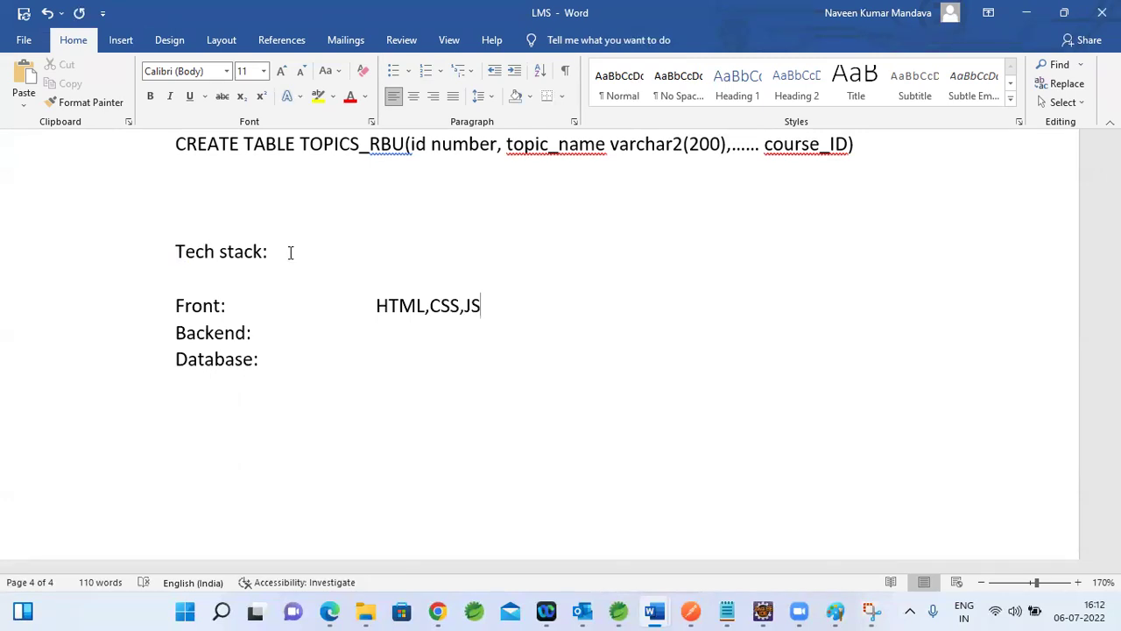
text(,ANU)
key(BackSpace)
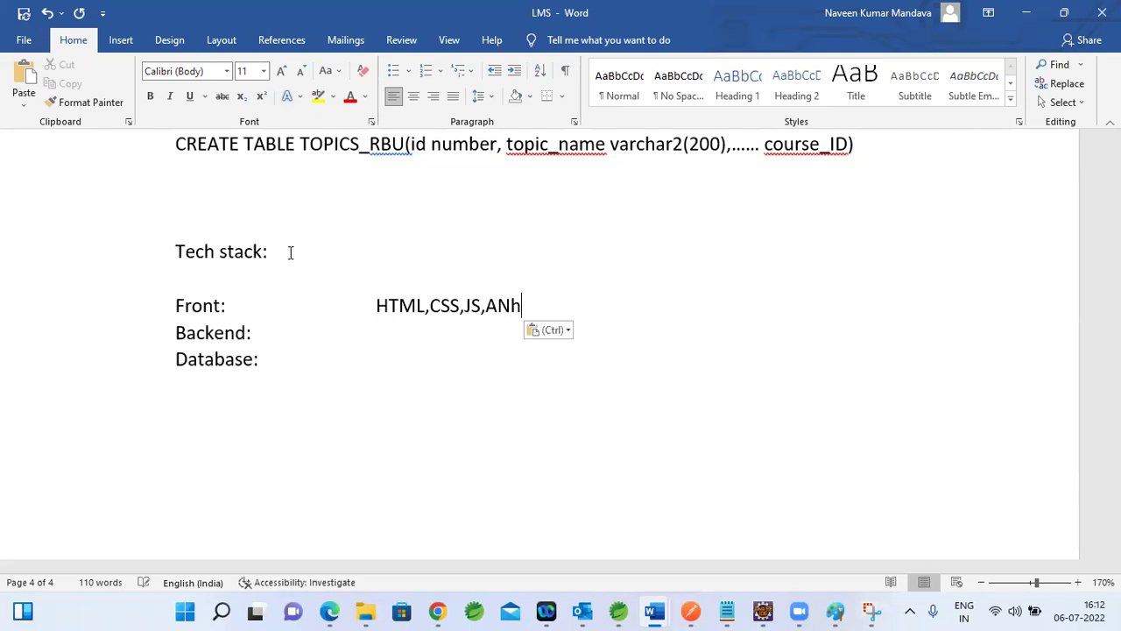
key(BackSpace)
text(ngular)
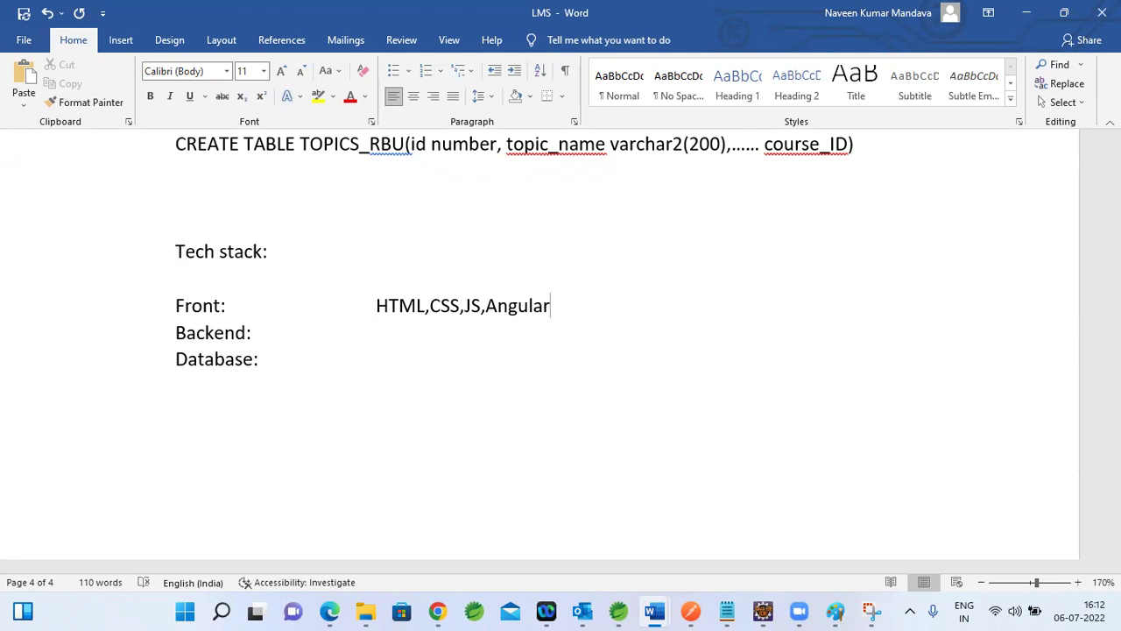
Step: Enter spring boot as the Backend entry, lined up roughly under the Front technologies
click(251, 333)
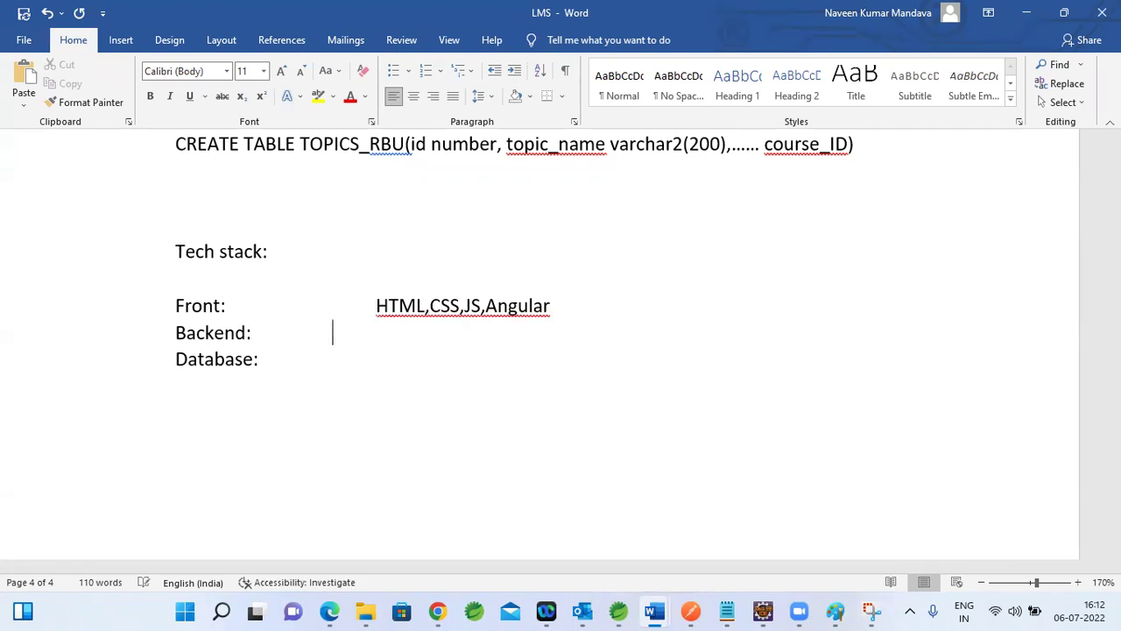
text(sprin boot)
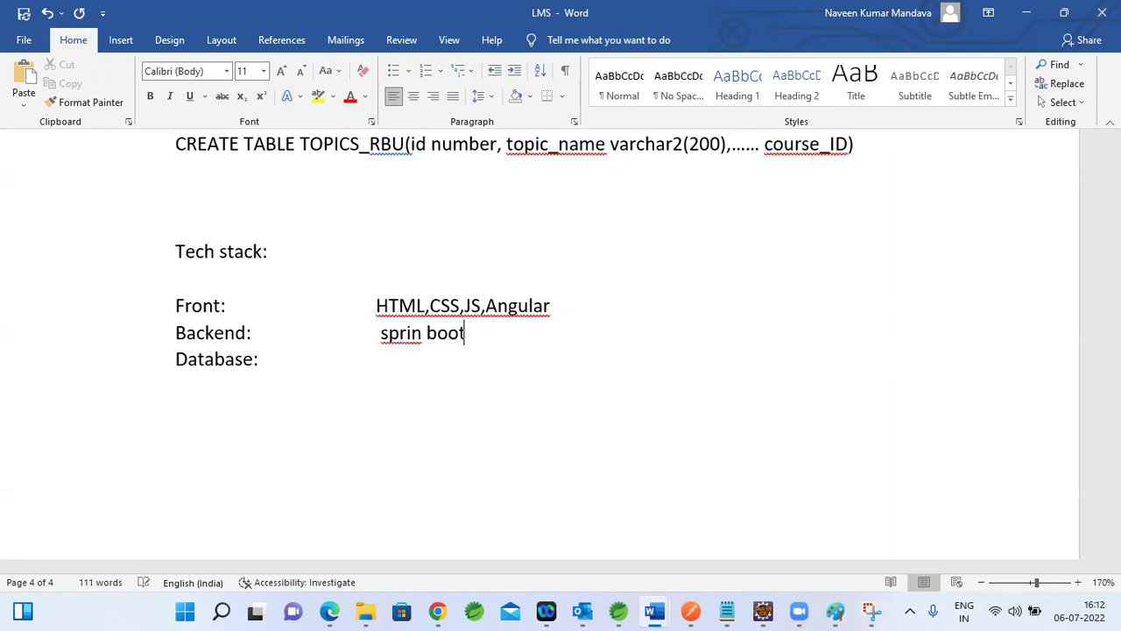
text(g)
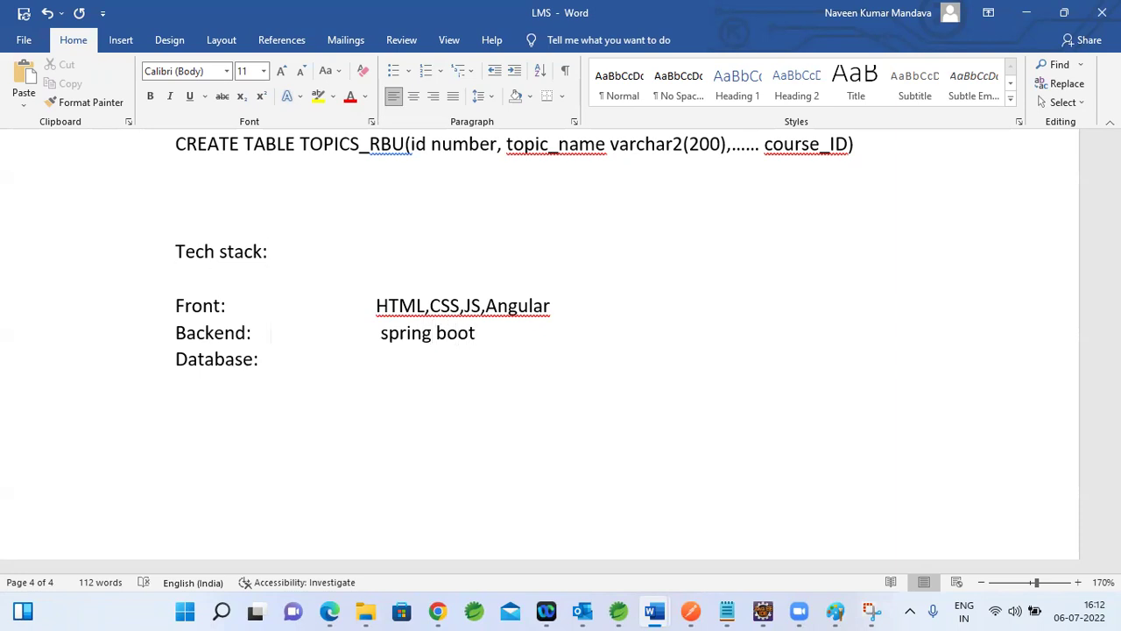
Step: Put a space after each comma in the Front entry and enter oracle db as the Database entry
click(430, 306)
click(471, 305)
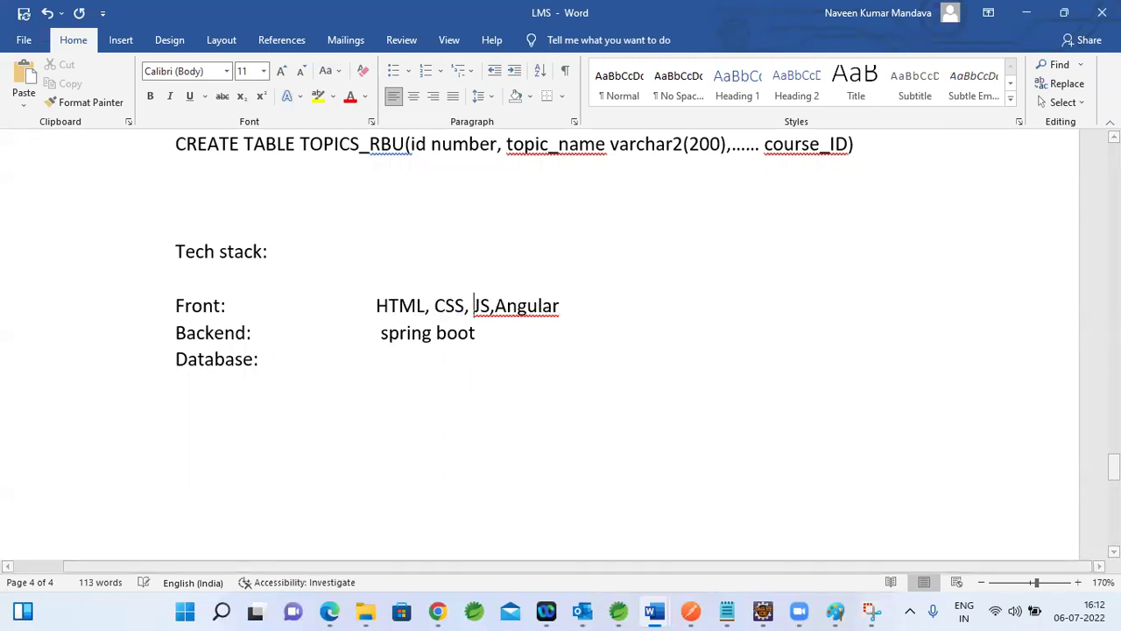
click(492, 306)
text(,)
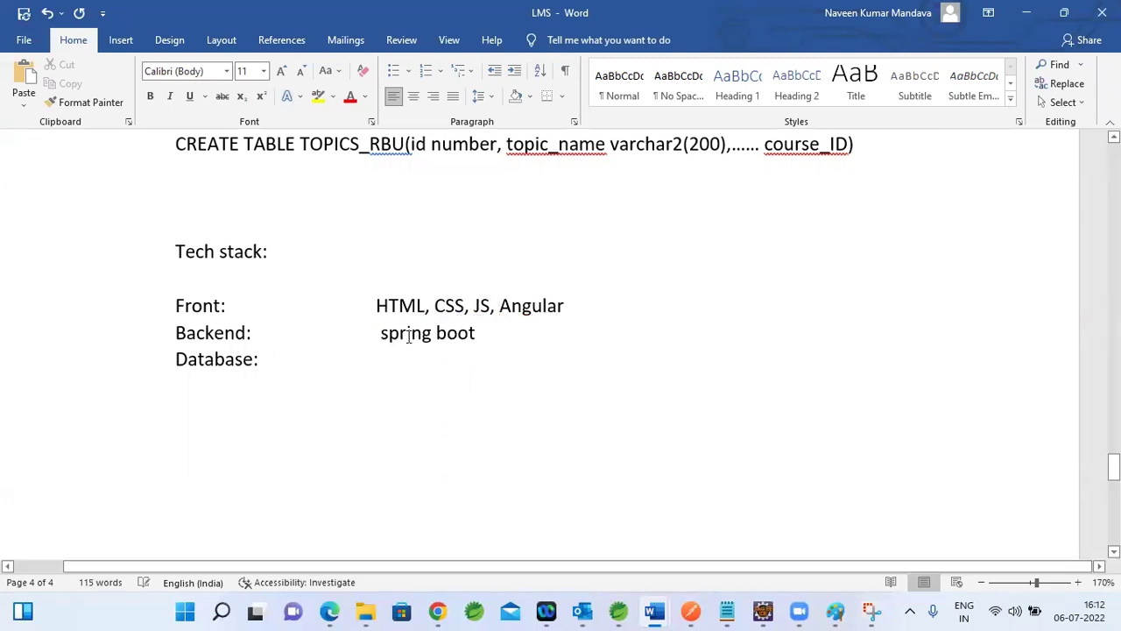
click(380, 356)
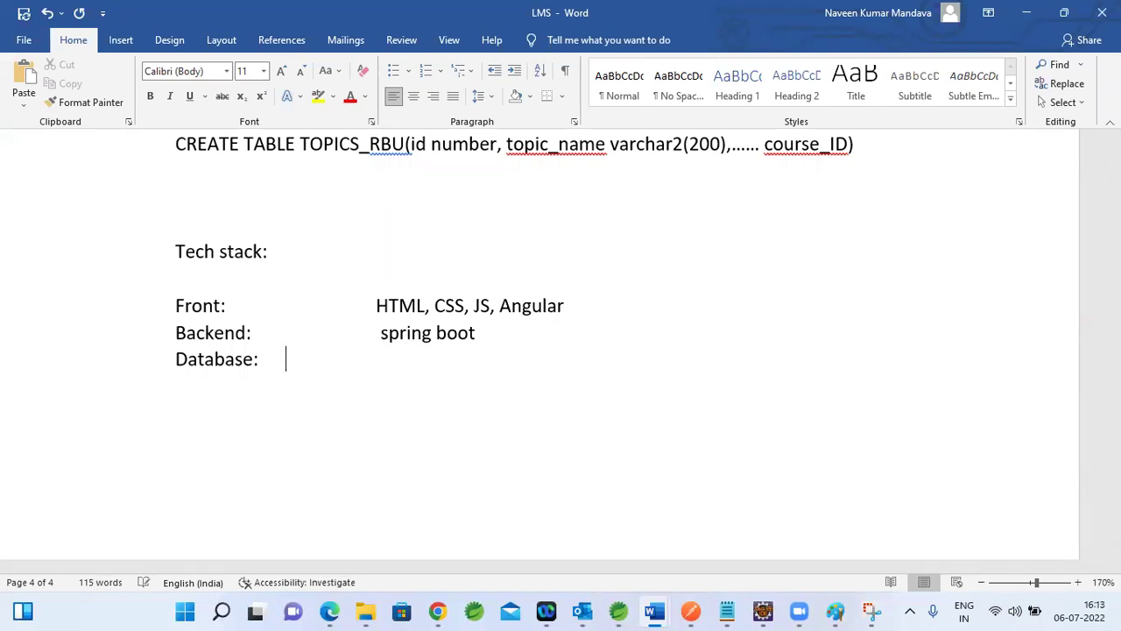
text(oracle db)
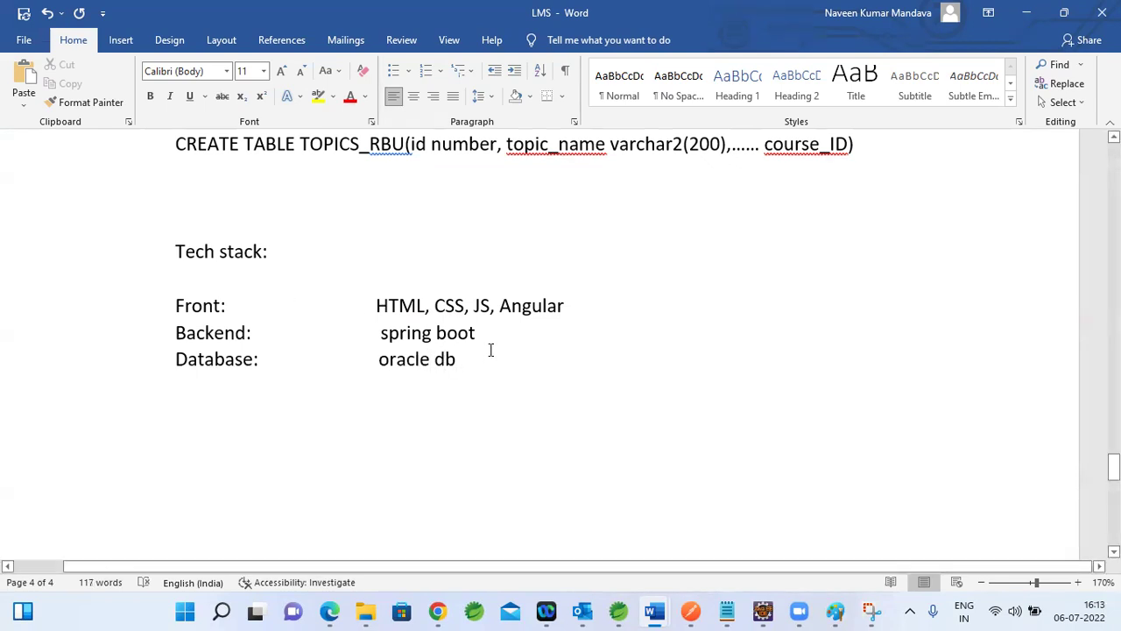
Step: Remove Angular from the Front entry and add (bootstrap) after JS instead
click(508, 304)
drag(499, 306, 563, 307)
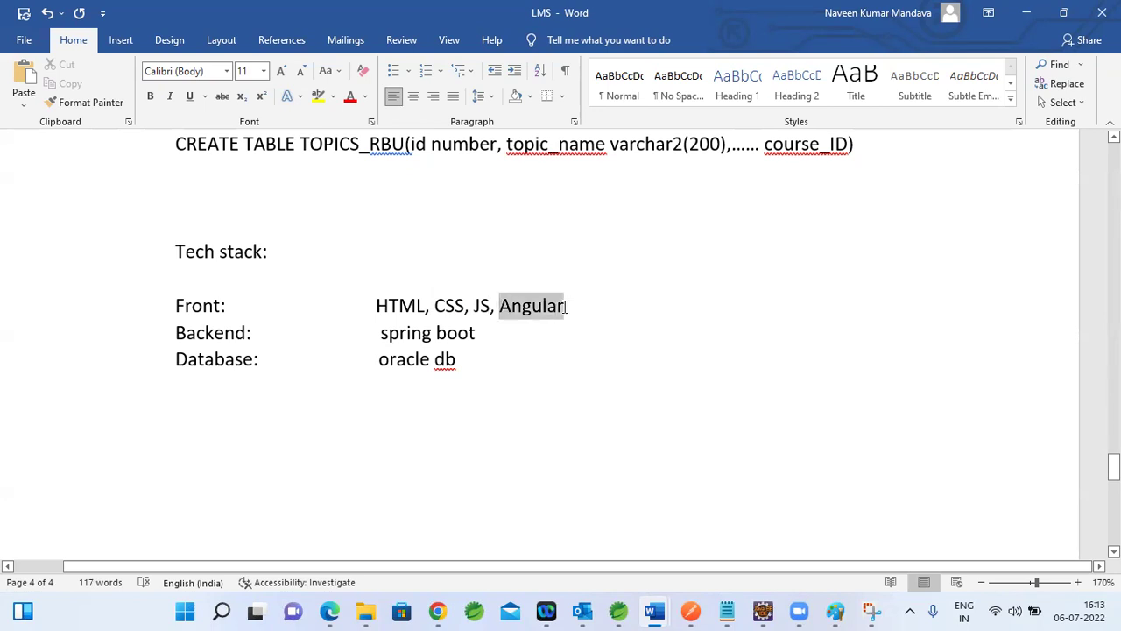
key(BackSpace)
key(BackSpace)
key(BackSpace)
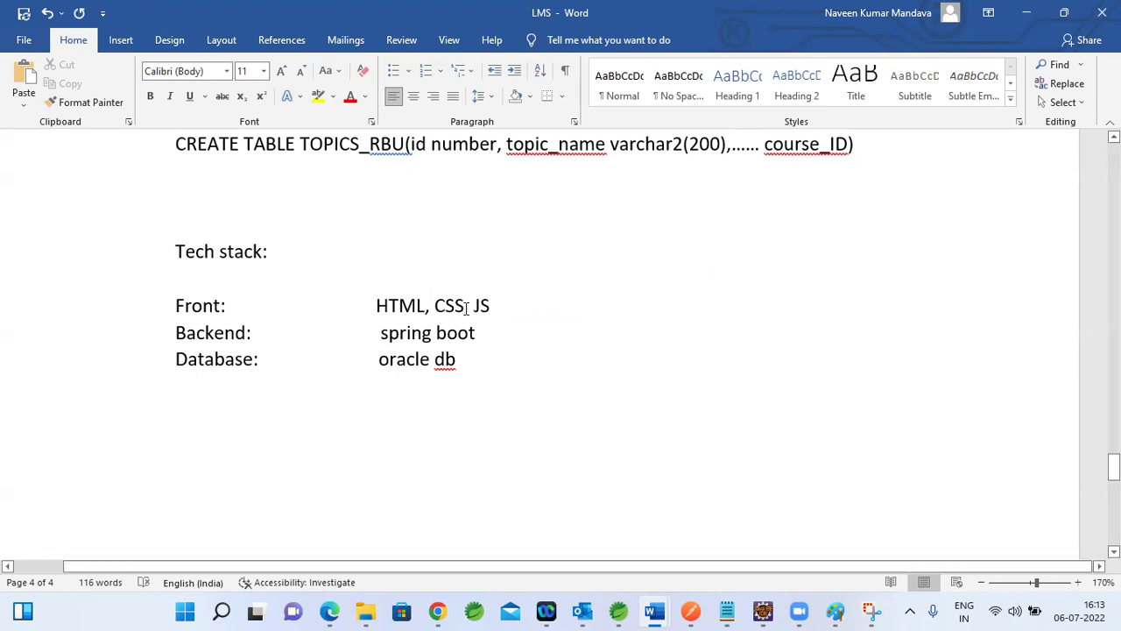
shift+click(498, 306)
click(499, 306)
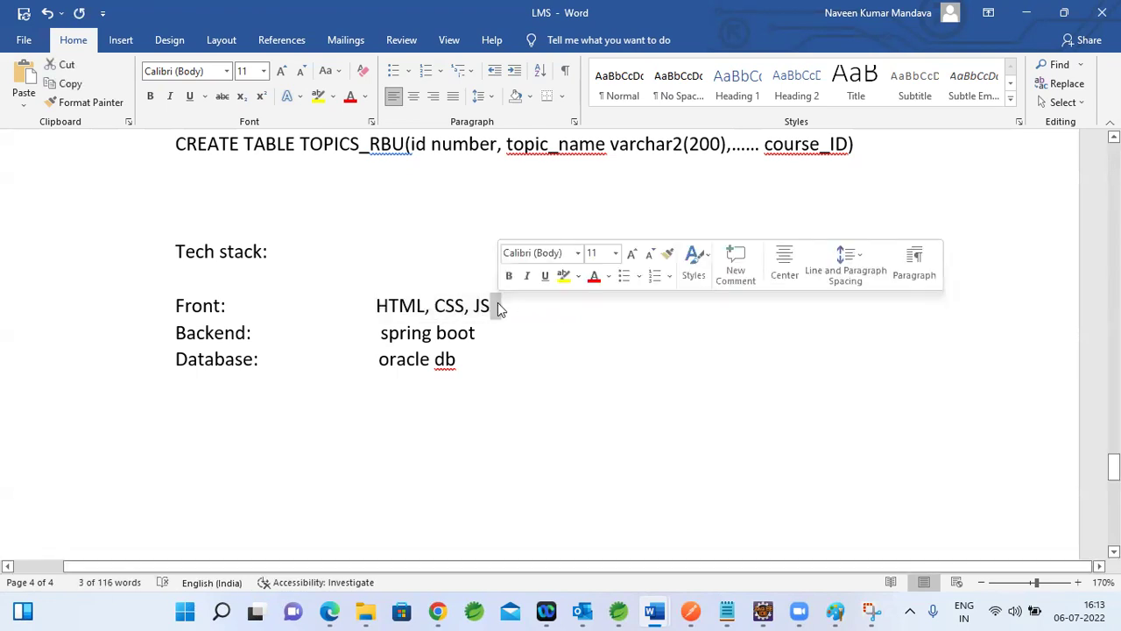
text((b)
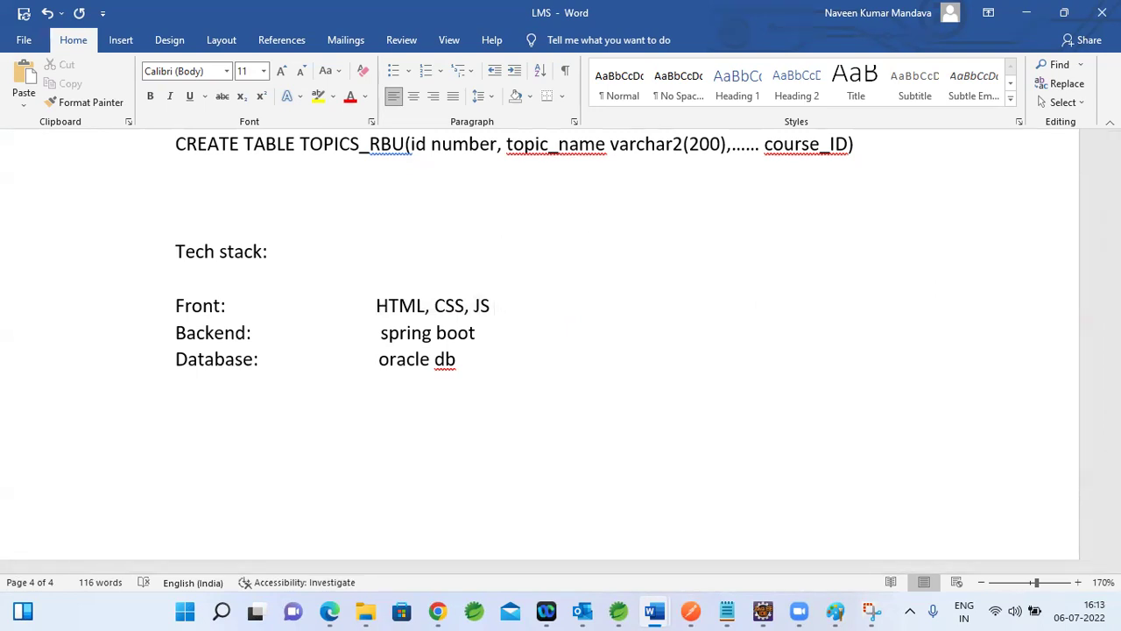
text(ootstrap))
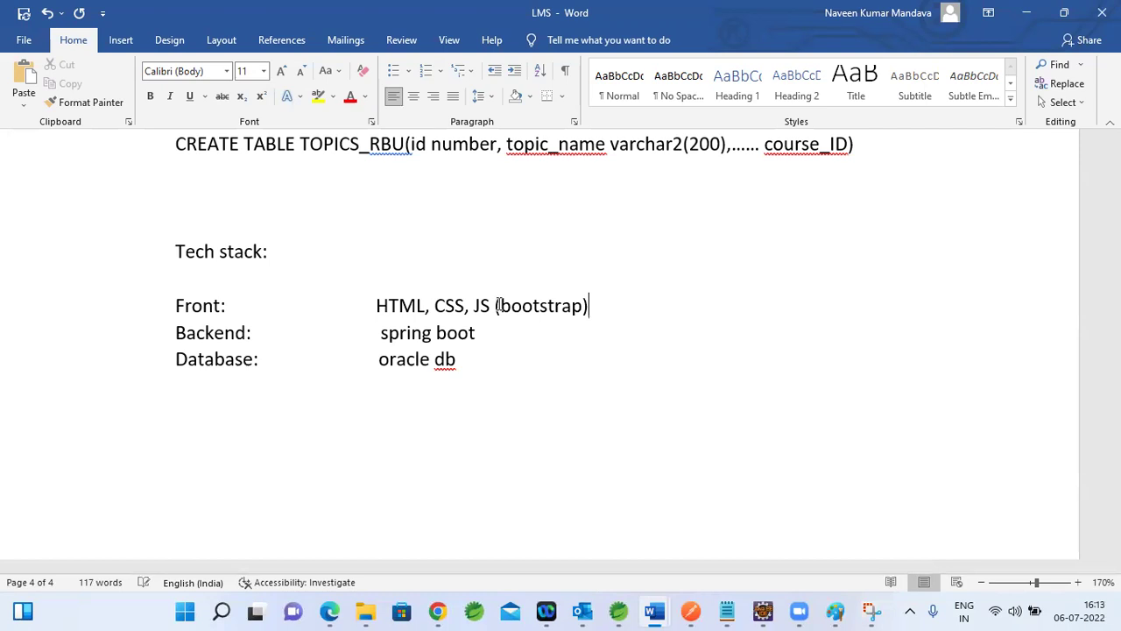
drag(376, 305, 575, 303)
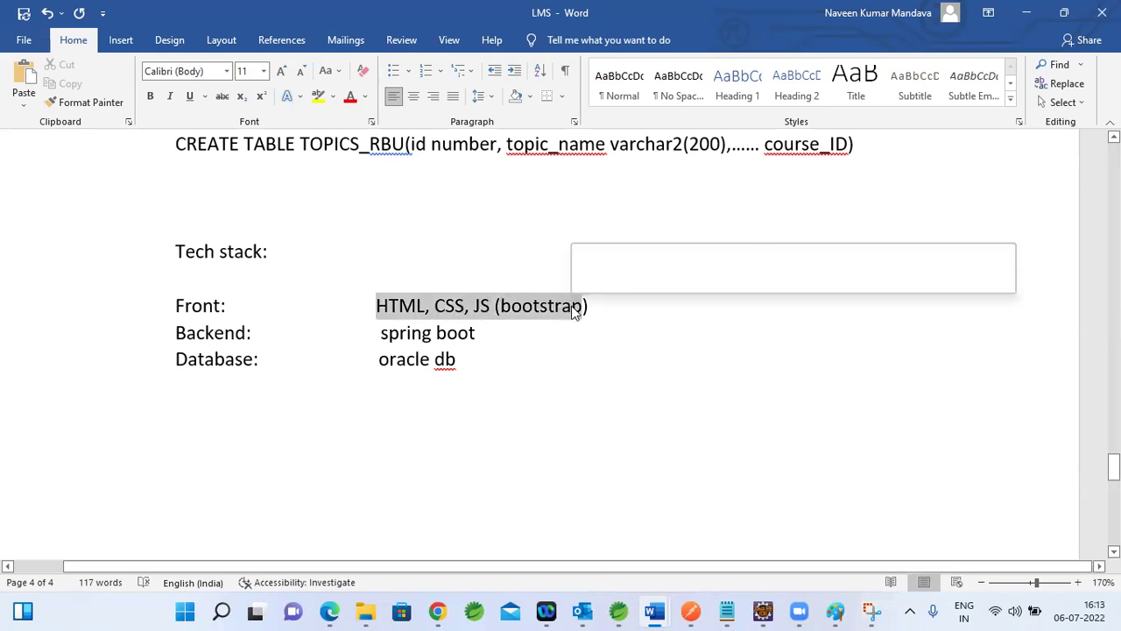
click(372, 331)
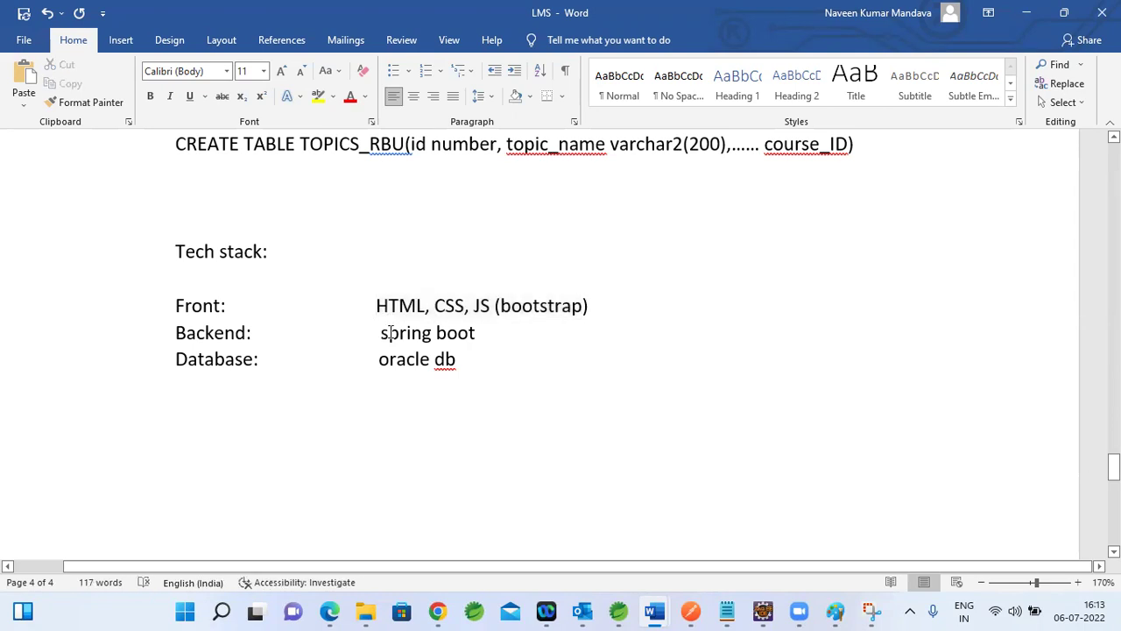
drag(375, 306, 608, 305)
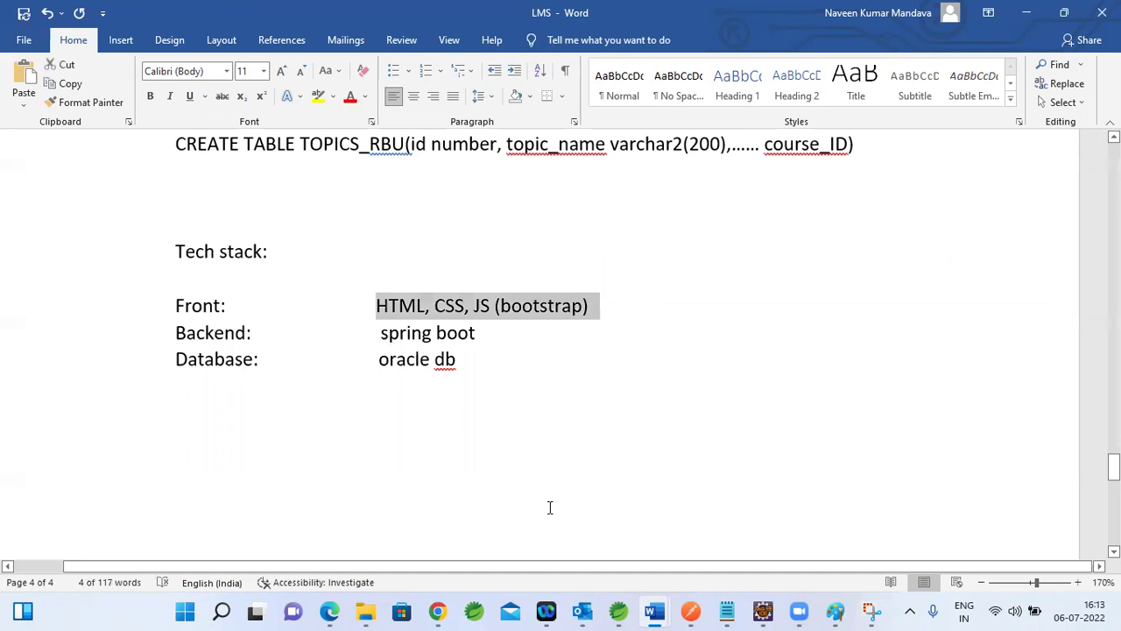
Step: Switch to Chrome and search Google in a new tab for bootstrap templates
mouse_move(449, 610)
click(467, 565)
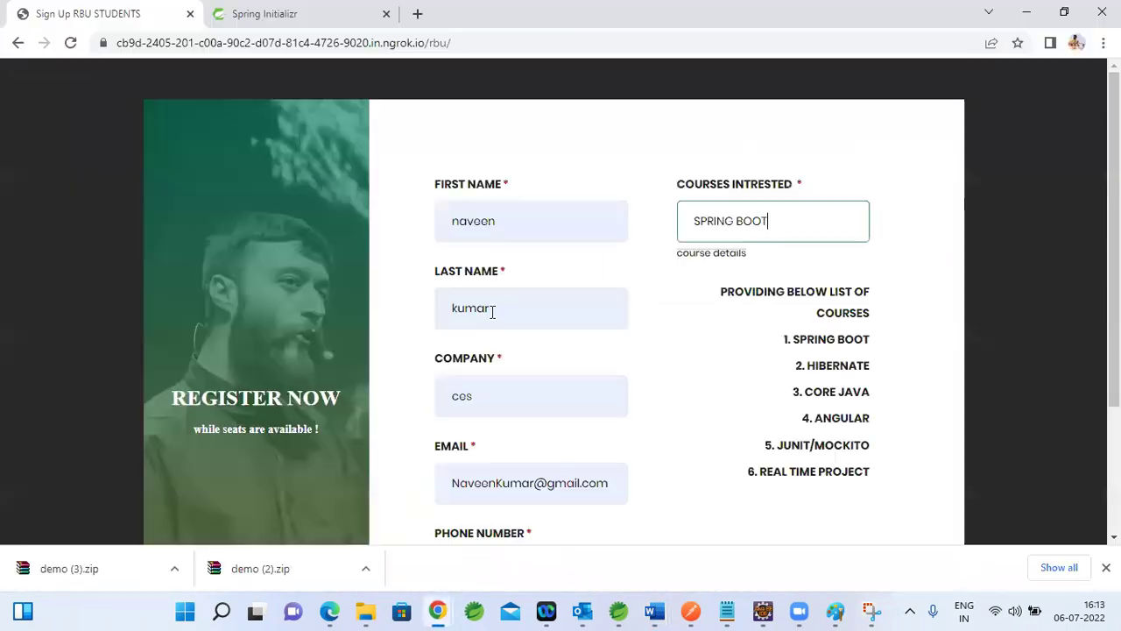
key(ctrl+t)
text(g)
key(Return)
click(431, 223)
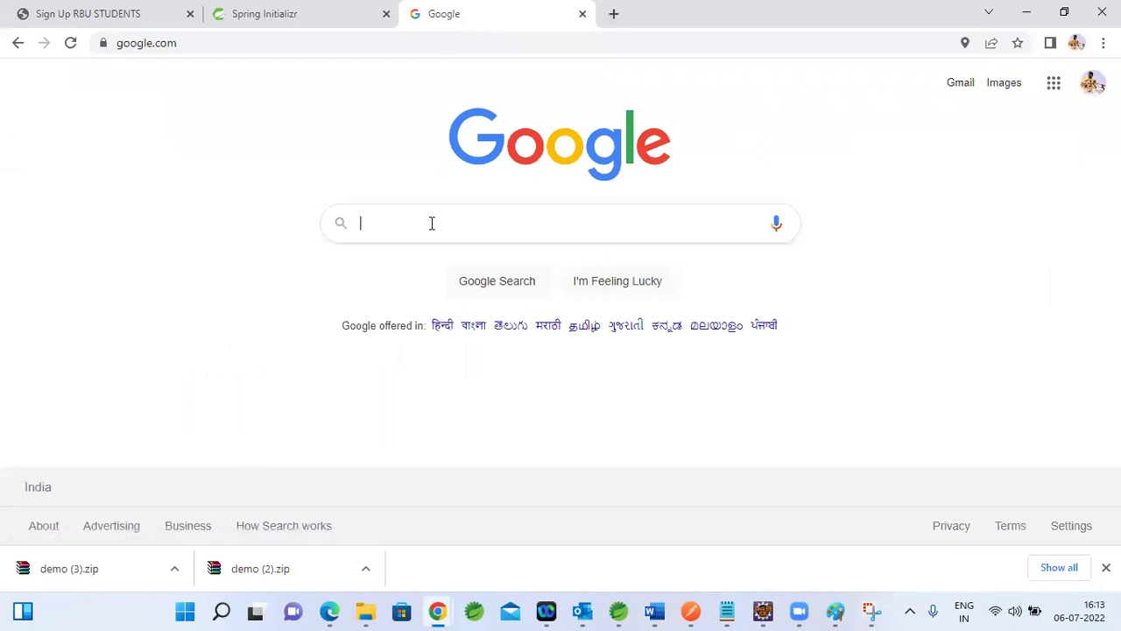
text(bootstra)
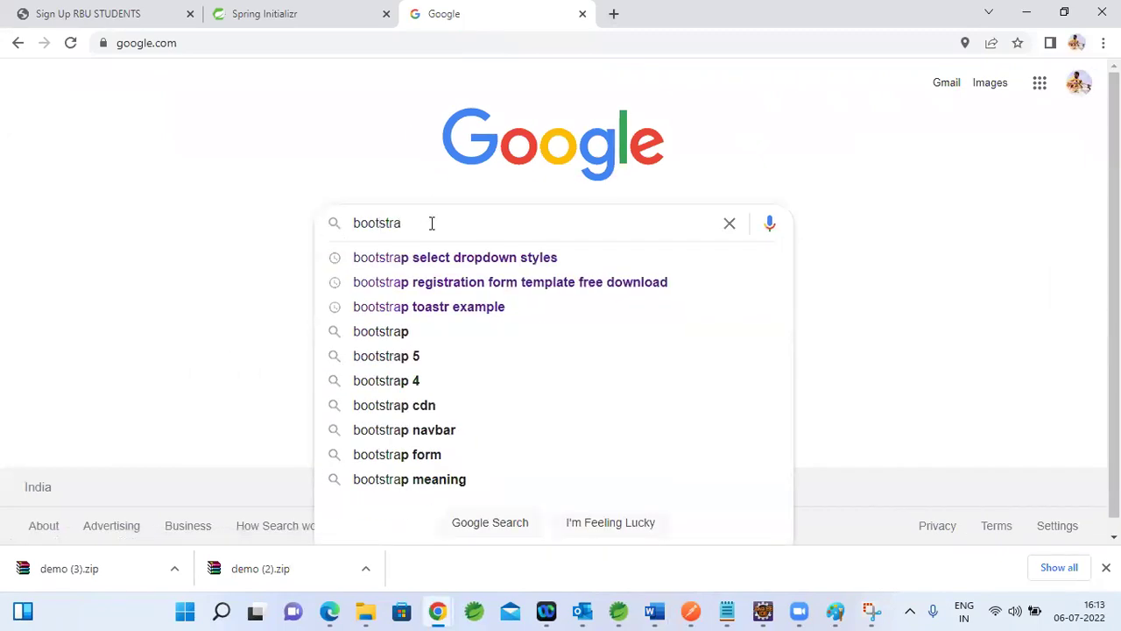
text(p te)
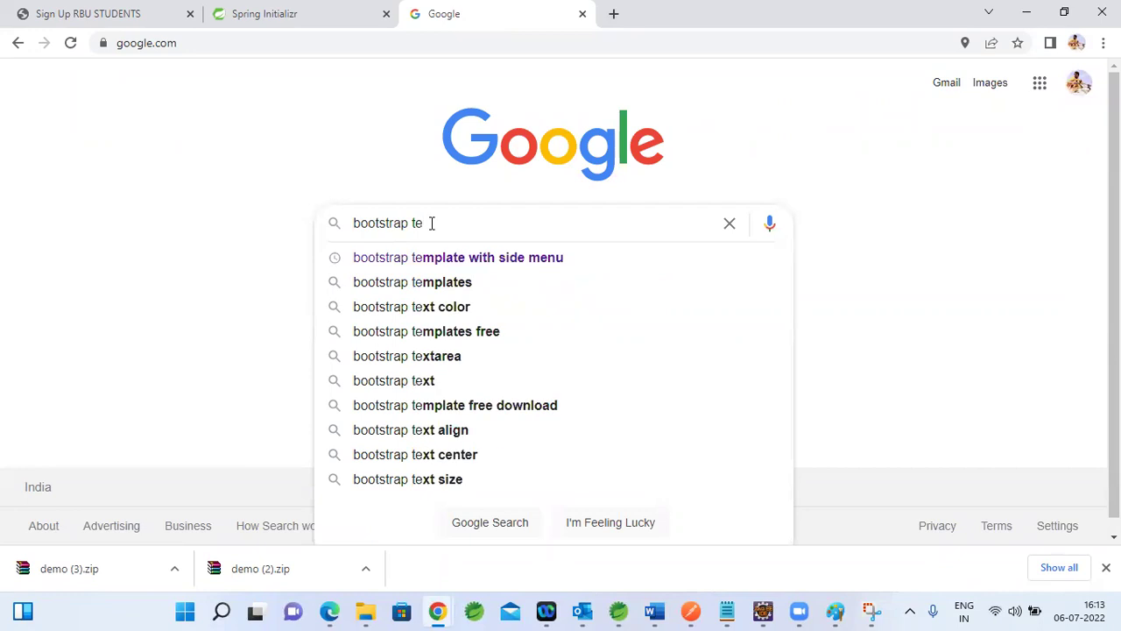
key(Down)
key(Down)
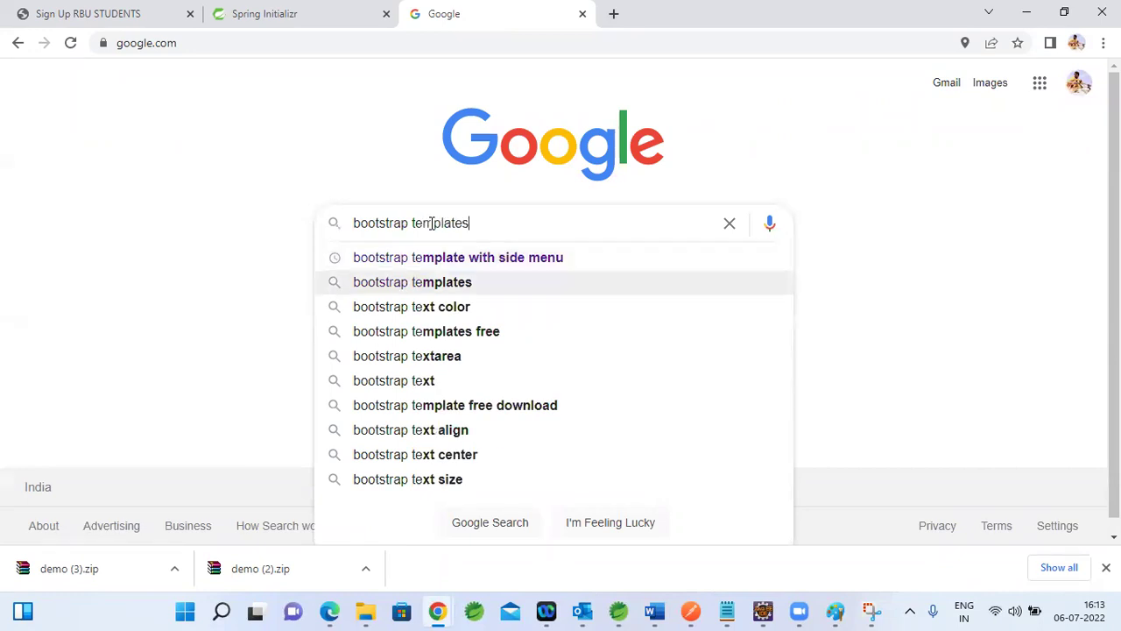
key(Return)
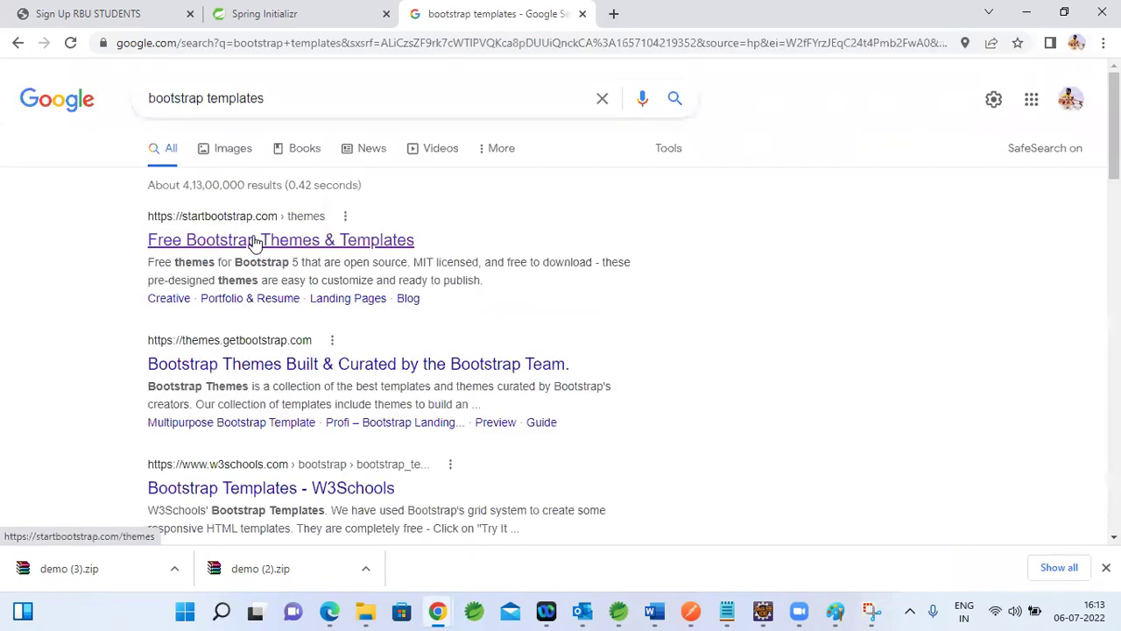
Step: Refine the Google search to bootstrap templates free download
click(290, 98)
double_click(253, 96)
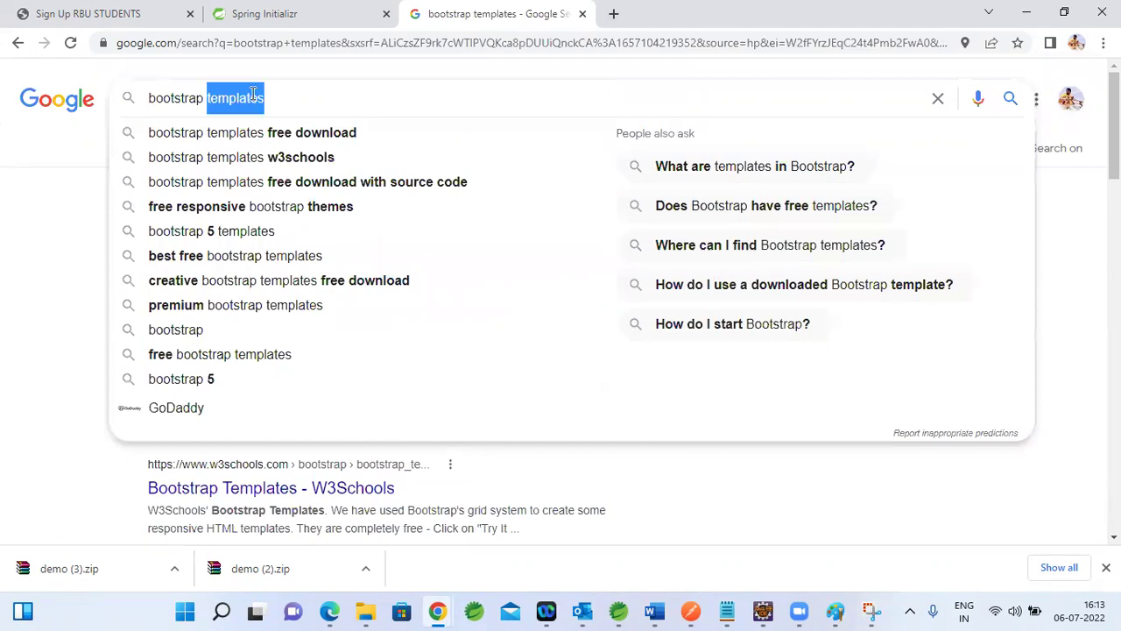
click(306, 133)
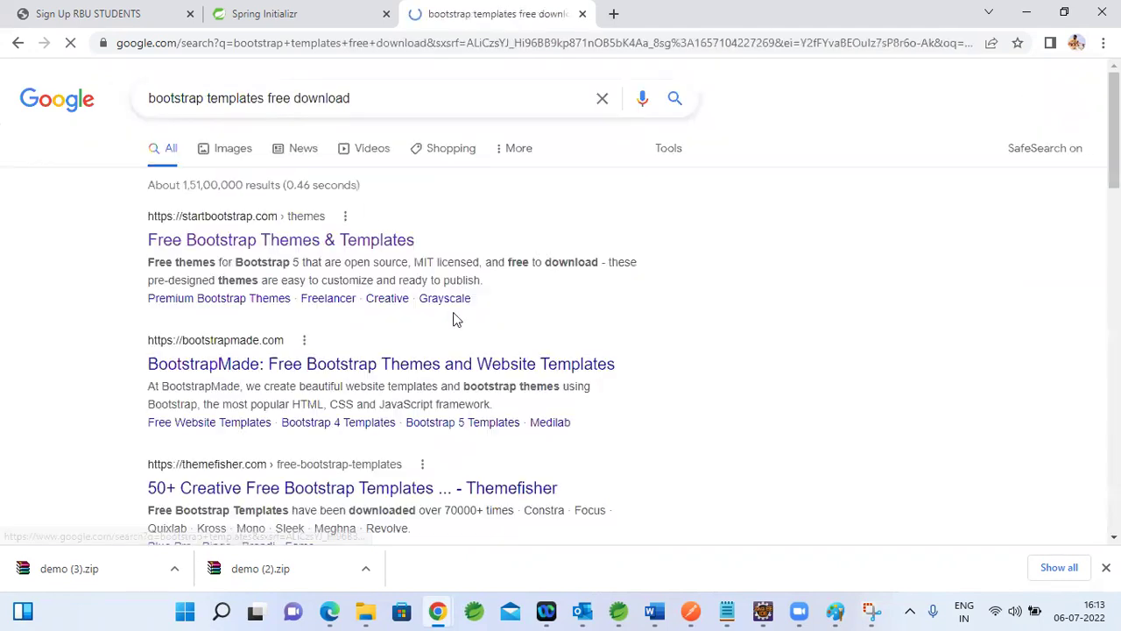
Step: Open the Free Bootstrap Themes & Templates result from startbootstrap.com and look through its theme gallery
click(275, 243)
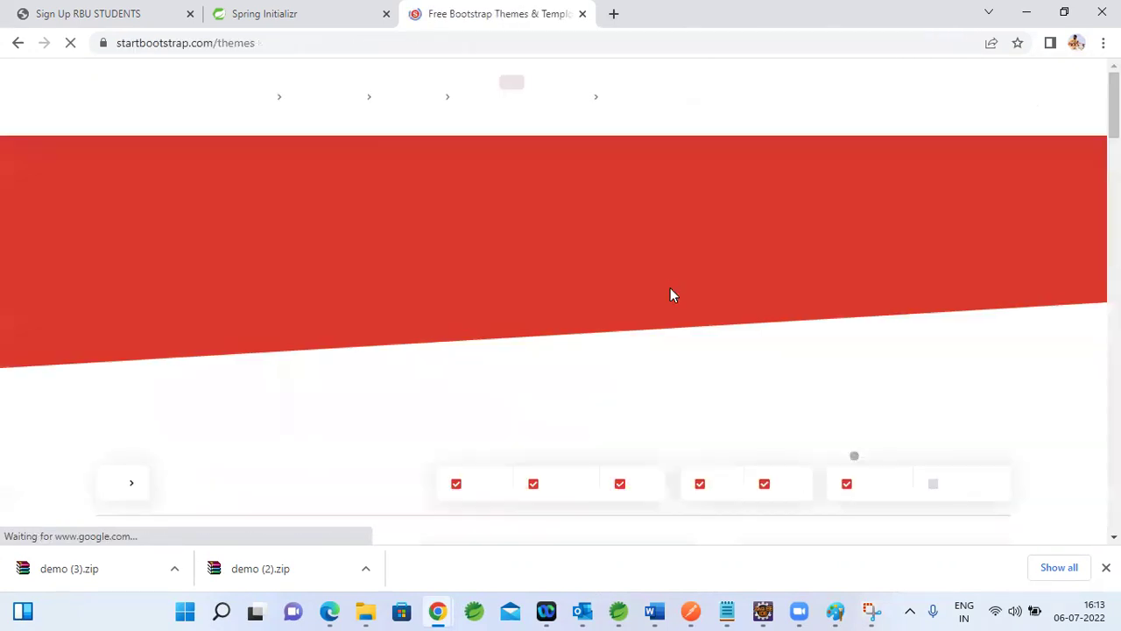
scroll(670, 295, down, 4)
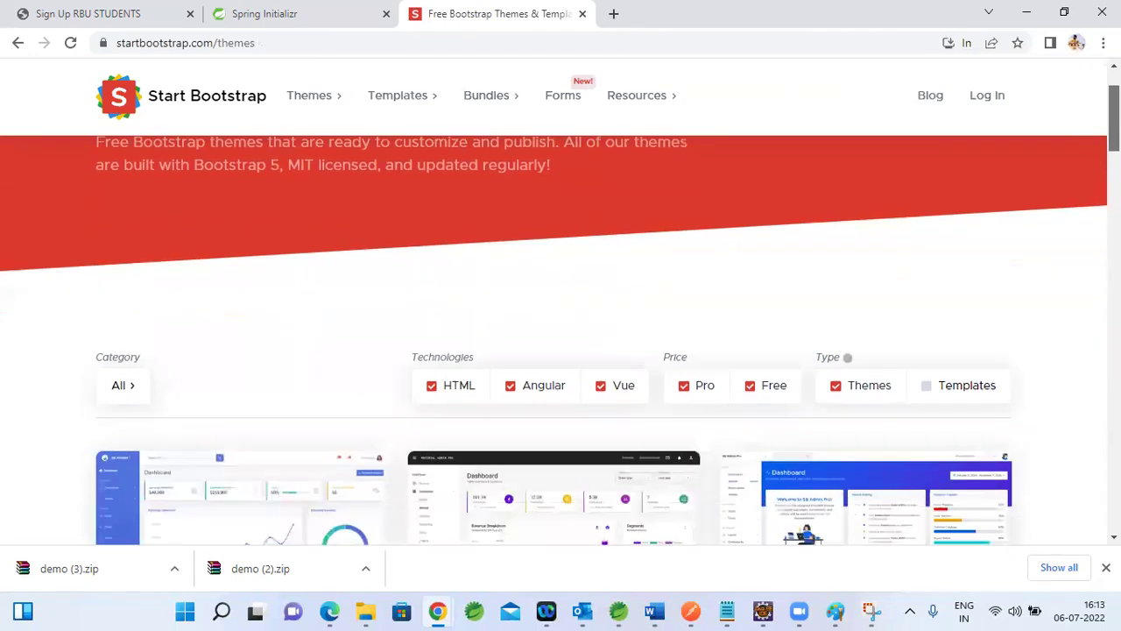
scroll(561, 342, down, 4)
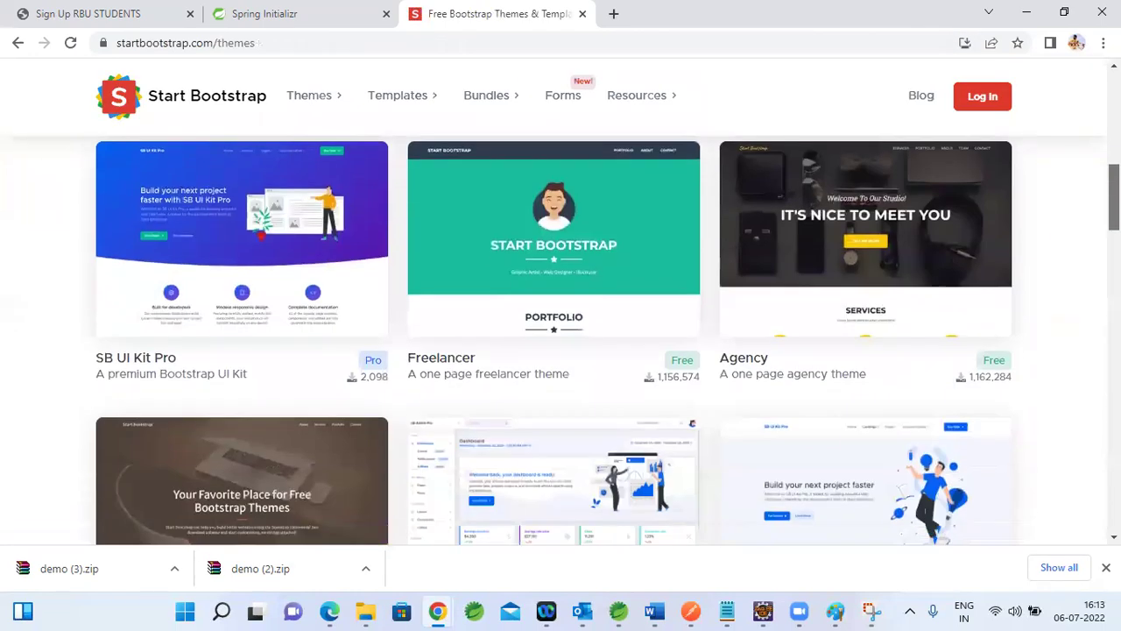
scroll(560, 342, up, 3)
scroll(561, 341, down, 6)
scroll(560, 341, up, 15)
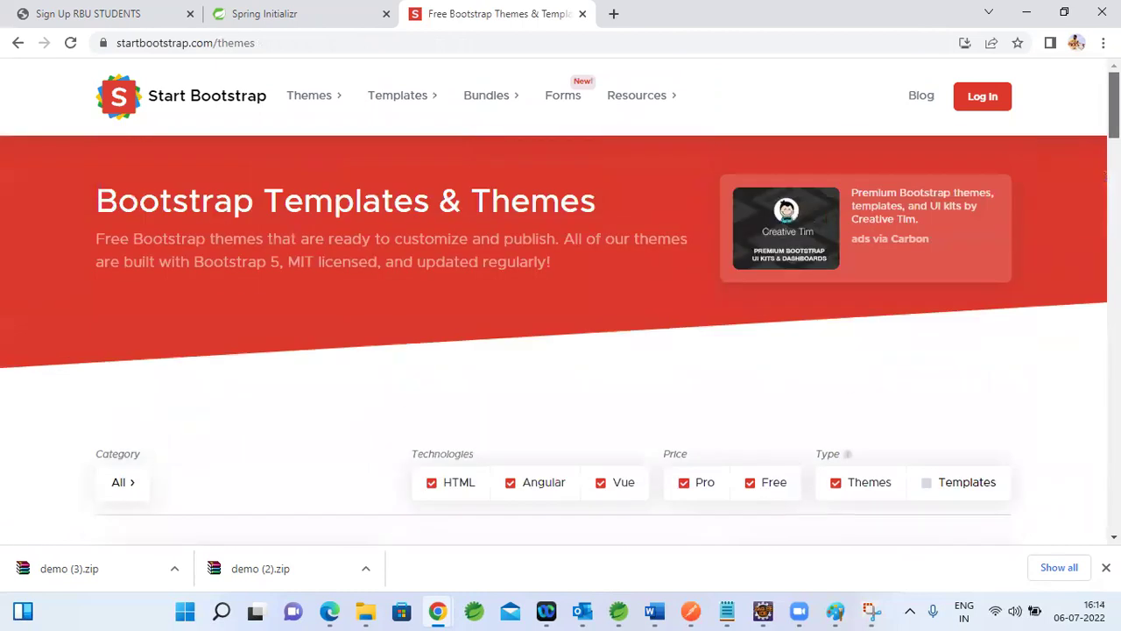
scroll(560, 342, down, 2)
scroll(561, 341, up, 2)
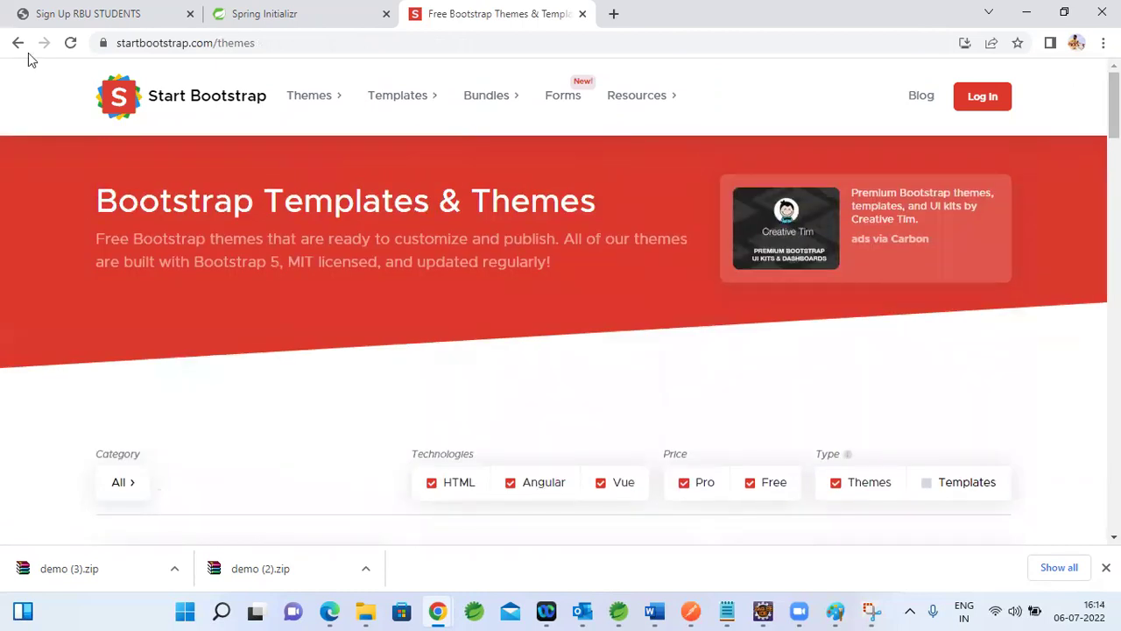
Step: Return to the Google results and search for bootstrap template for lms instead
click(18, 43)
click(331, 99)
drag(263, 100, 537, 99)
text(for lm)
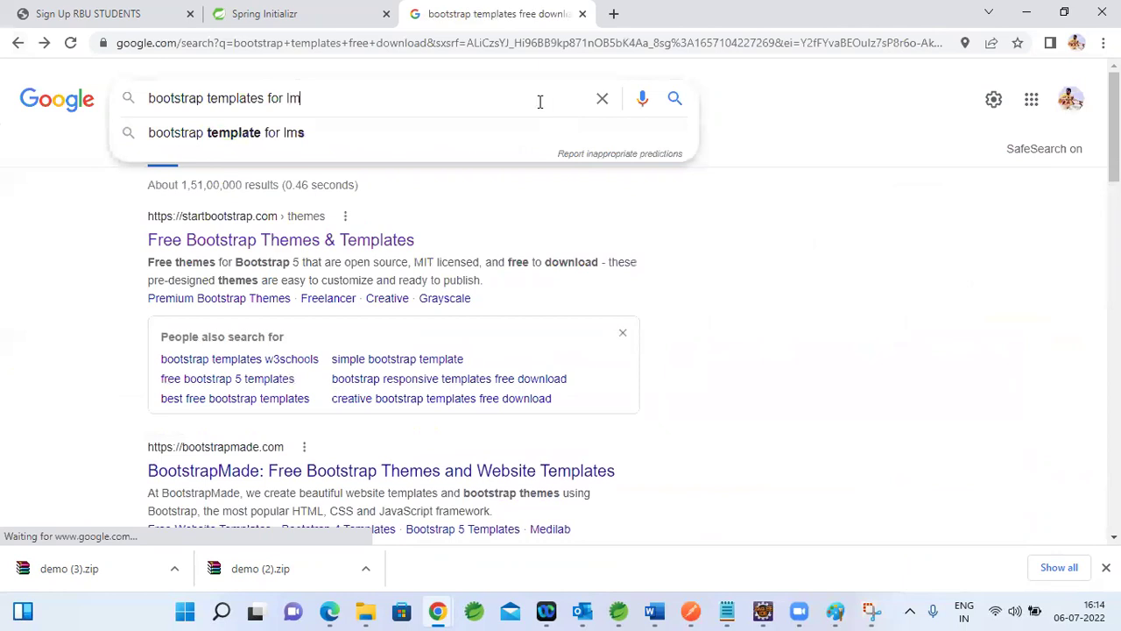
click(320, 133)
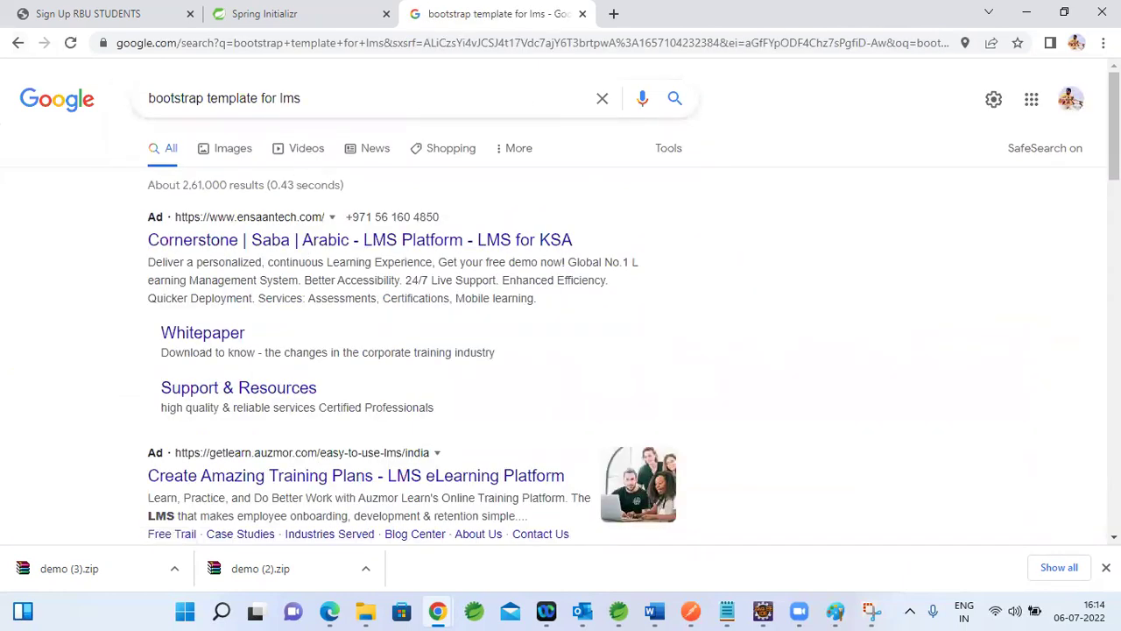
Step: Open the Eduport – LMS, Education and Course Theme result and review its license options and description
scroll(560, 351, down, 5)
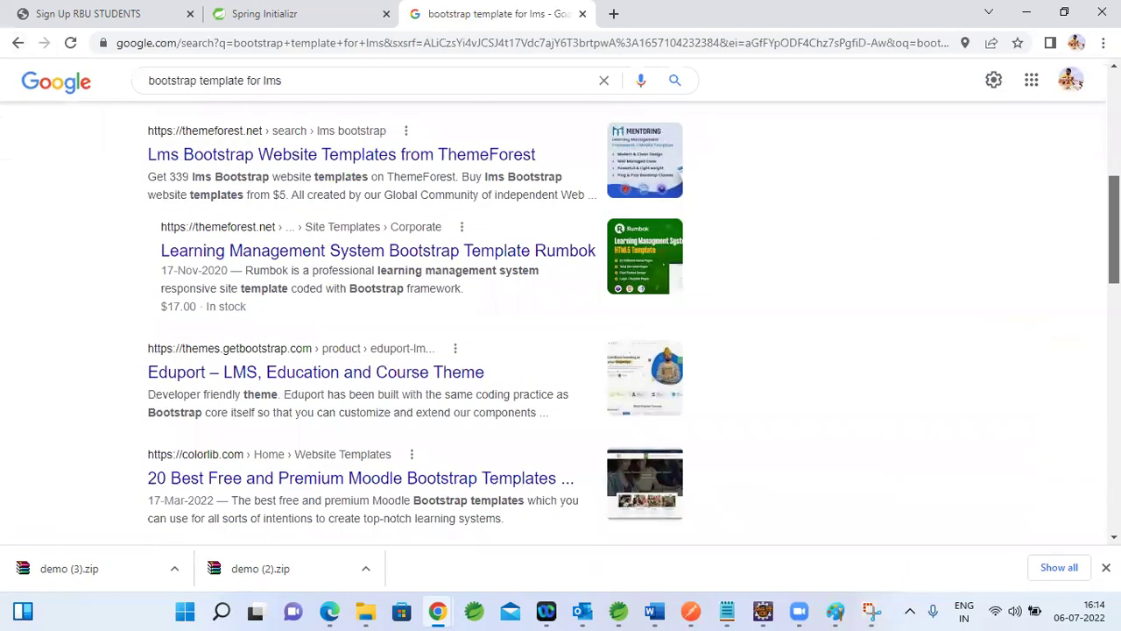
scroll(1078, 83, down, 1)
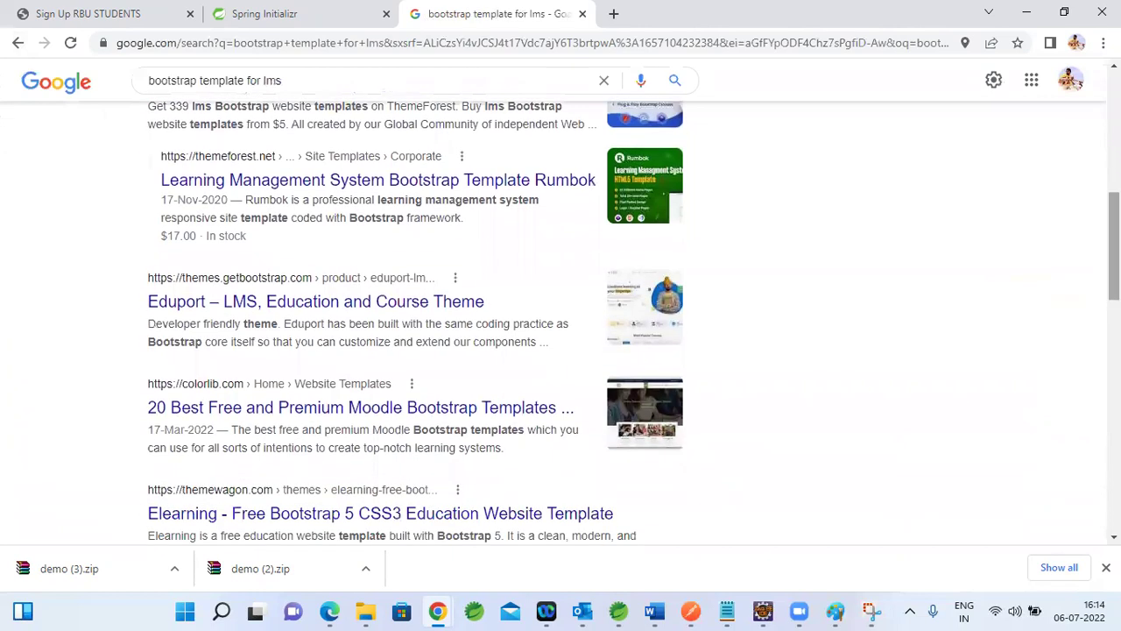
click(403, 303)
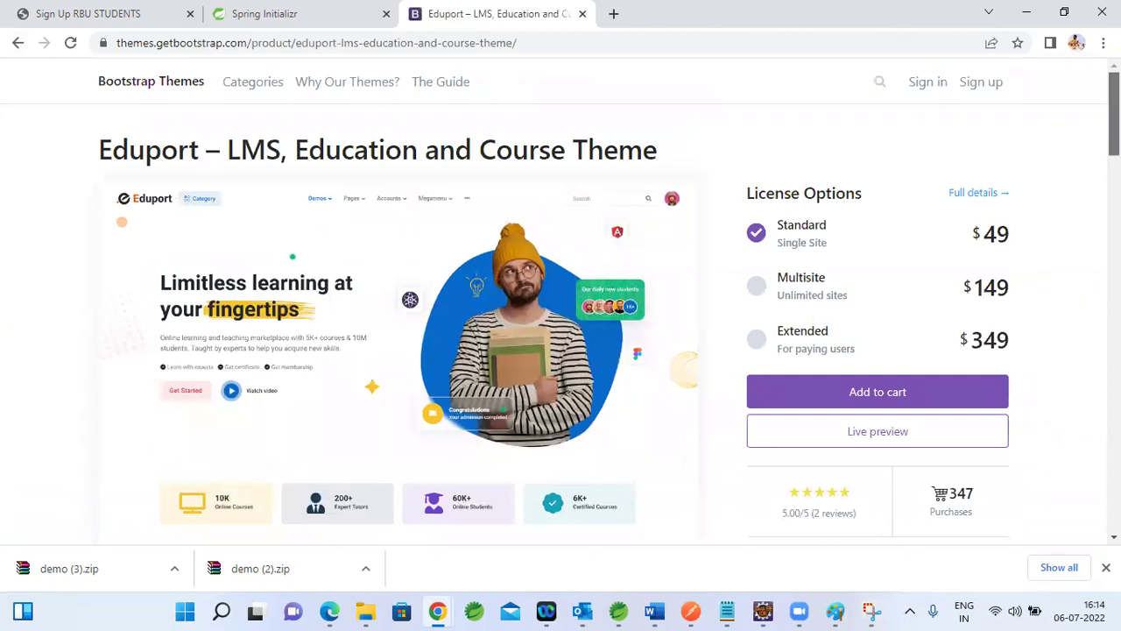
scroll(561, 315, down, 1)
scroll(609, 302, down, 2)
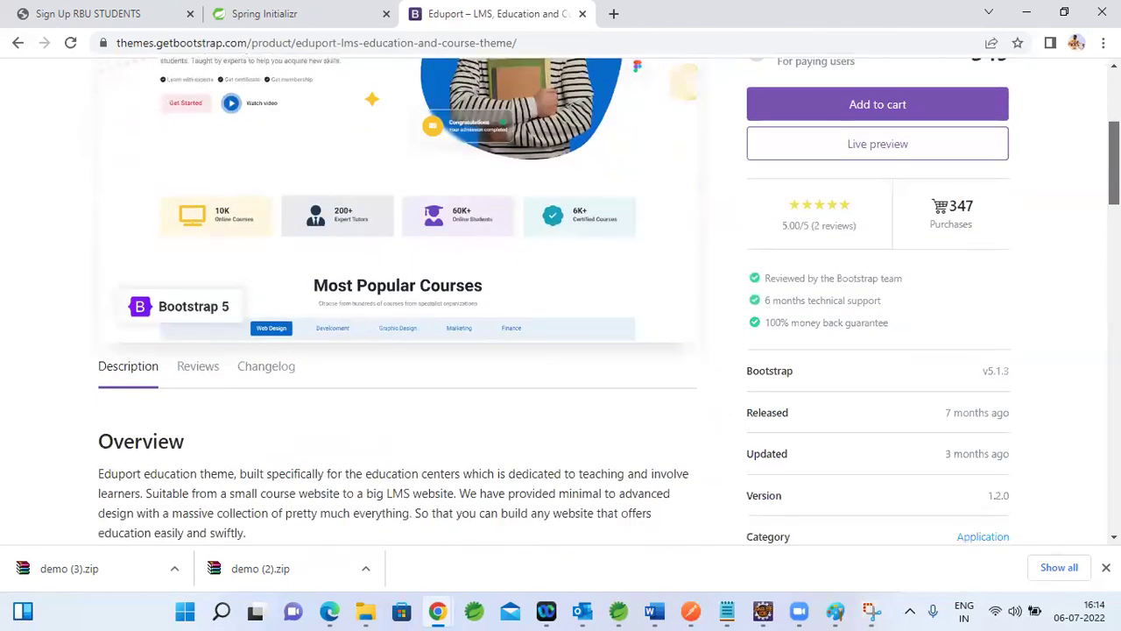
scroll(608, 301, up, 2)
scroll(359, 242, down, 10)
scroll(359, 241, up, 9)
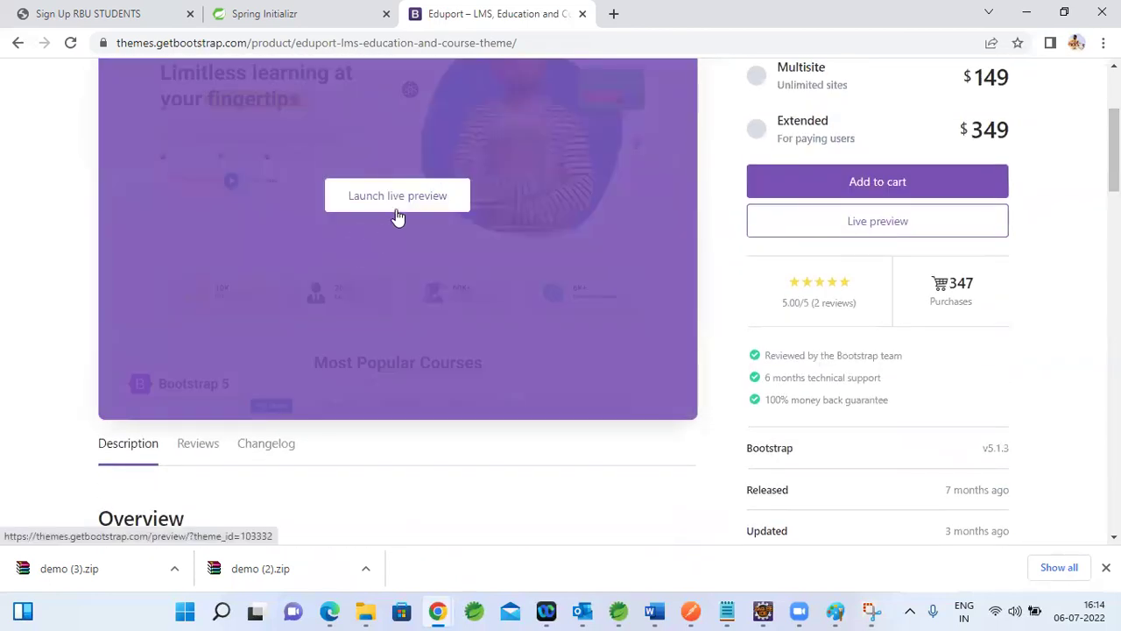
Step: Launch the Eduport live preview and examine its Demos, Accounts and Megamenu options and the home page sections
click(398, 196)
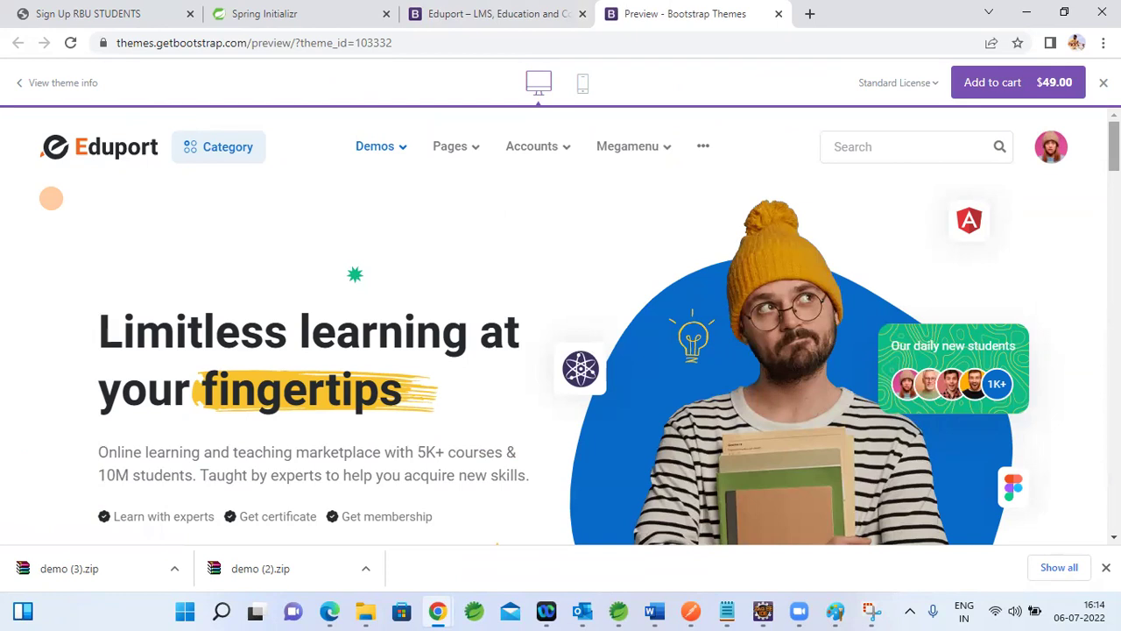
mouse_move(403, 153)
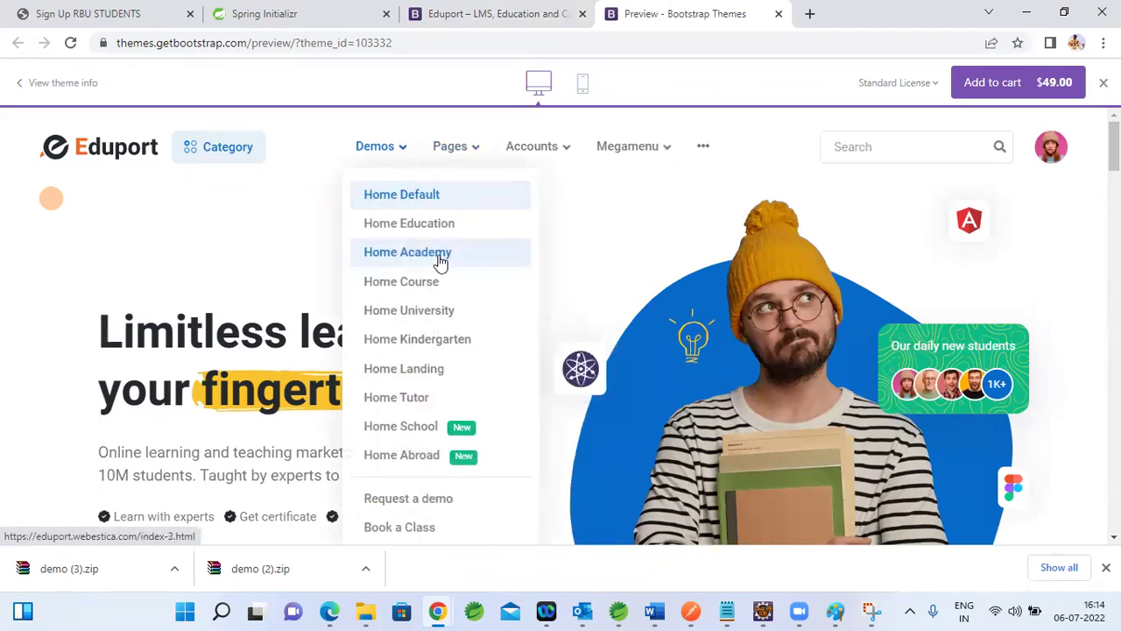
mouse_move(554, 163)
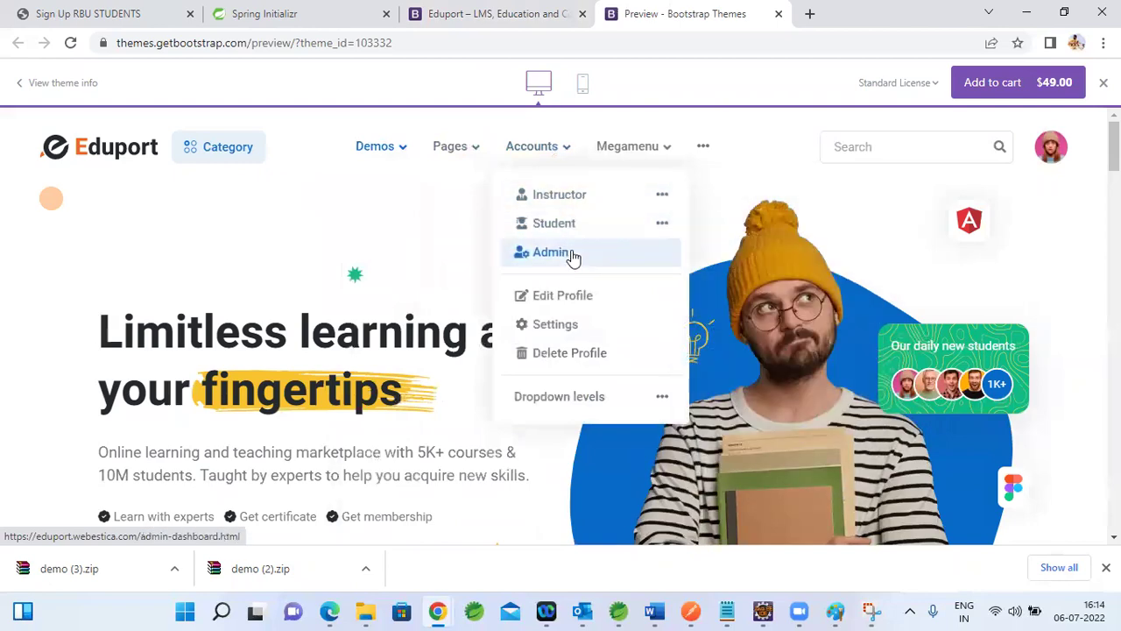
mouse_move(648, 162)
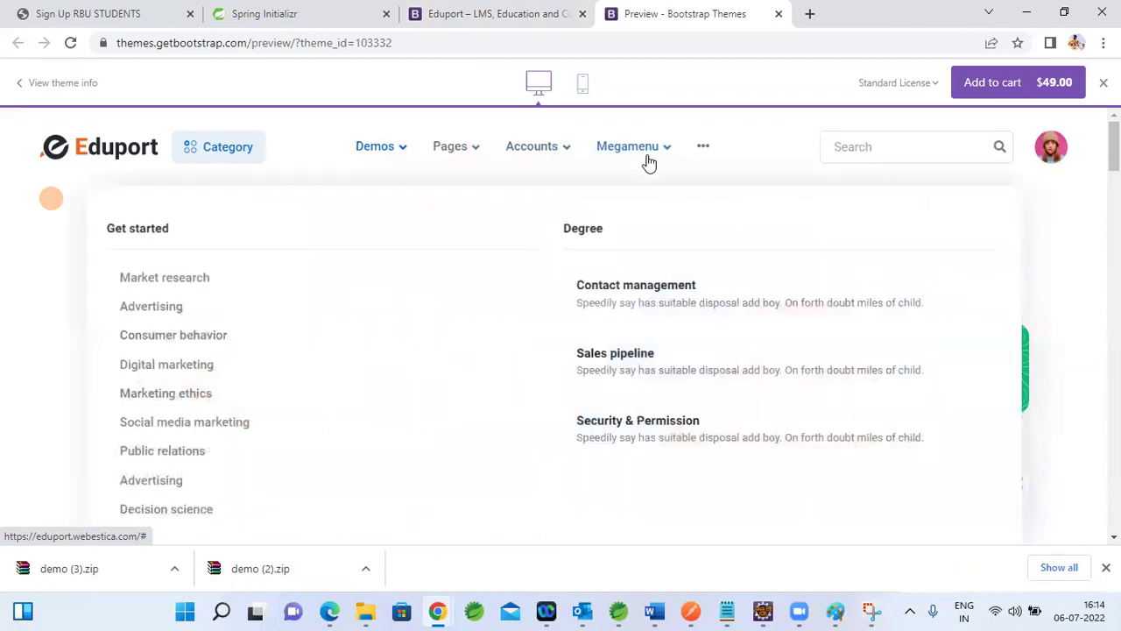
scroll(561, 350, down, 5)
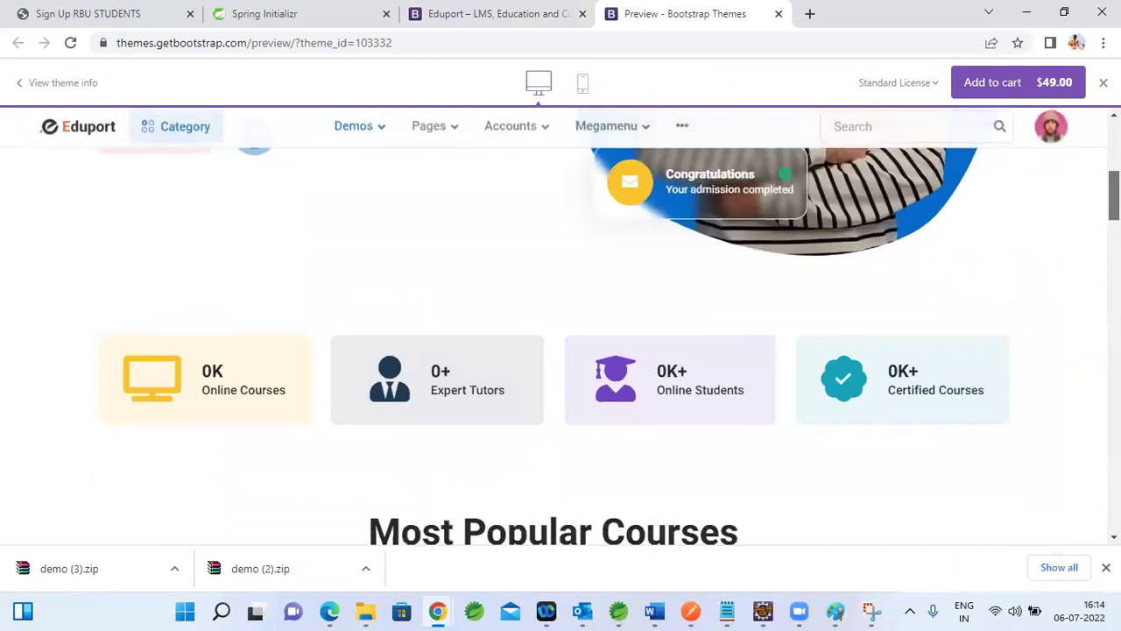
scroll(560, 350, down, 5)
scroll(561, 350, up, 3)
scroll(560, 351, down, 1)
scroll(561, 351, down, 5)
scroll(561, 350, up, 10)
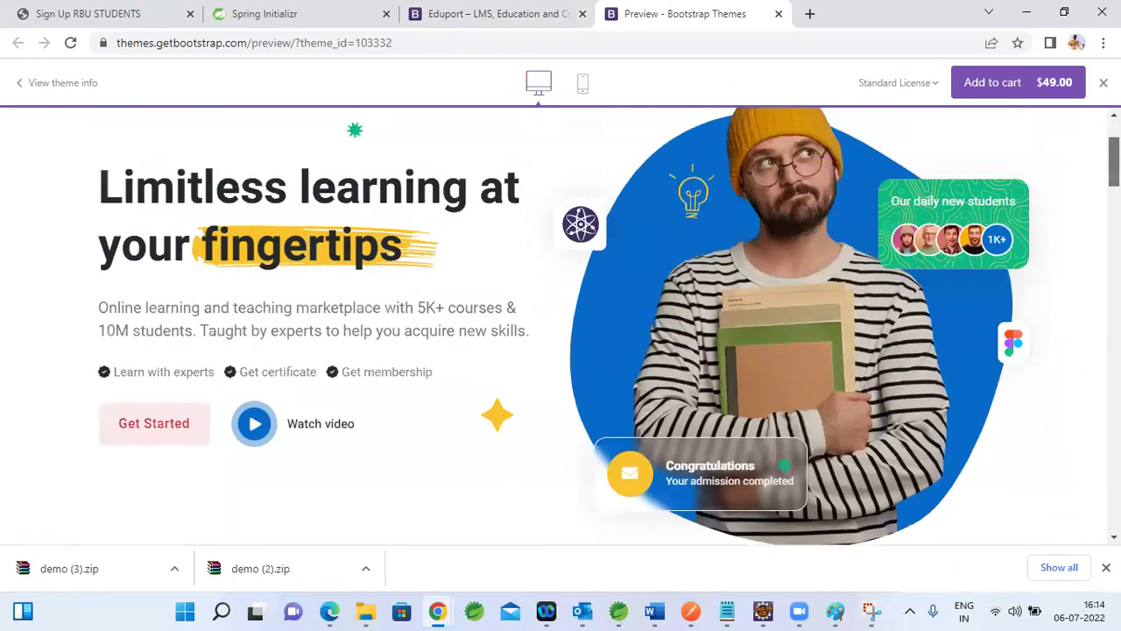
scroll(426, 183, up, 2)
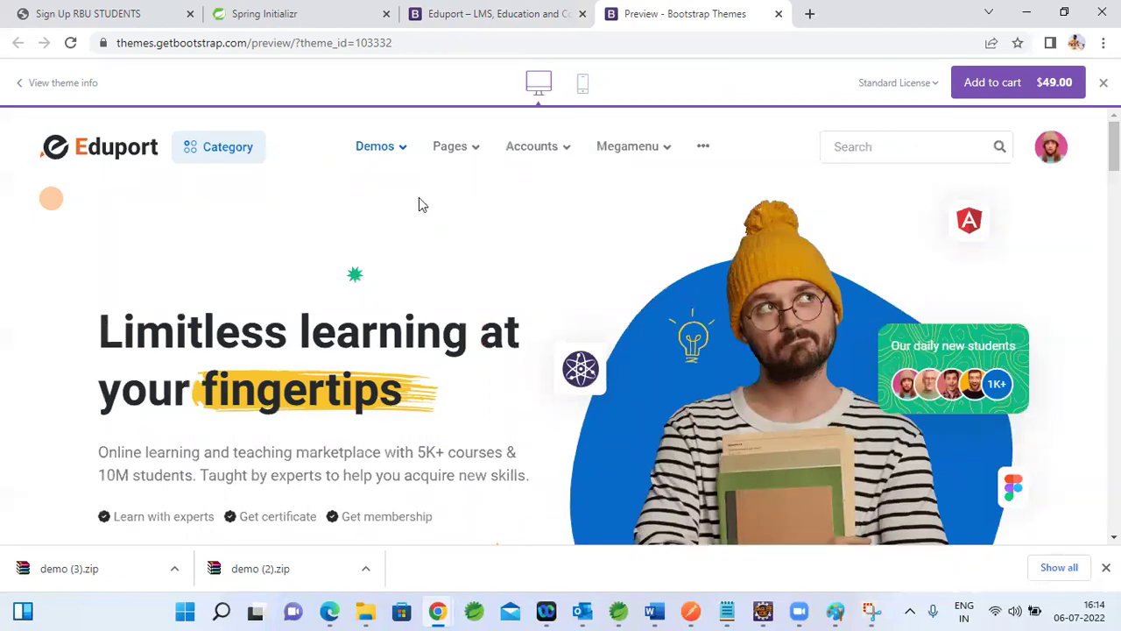
Step: Check the license choices and remaining navigation menus in the Eduport preview, and return to the preview's initial page
click(926, 85)
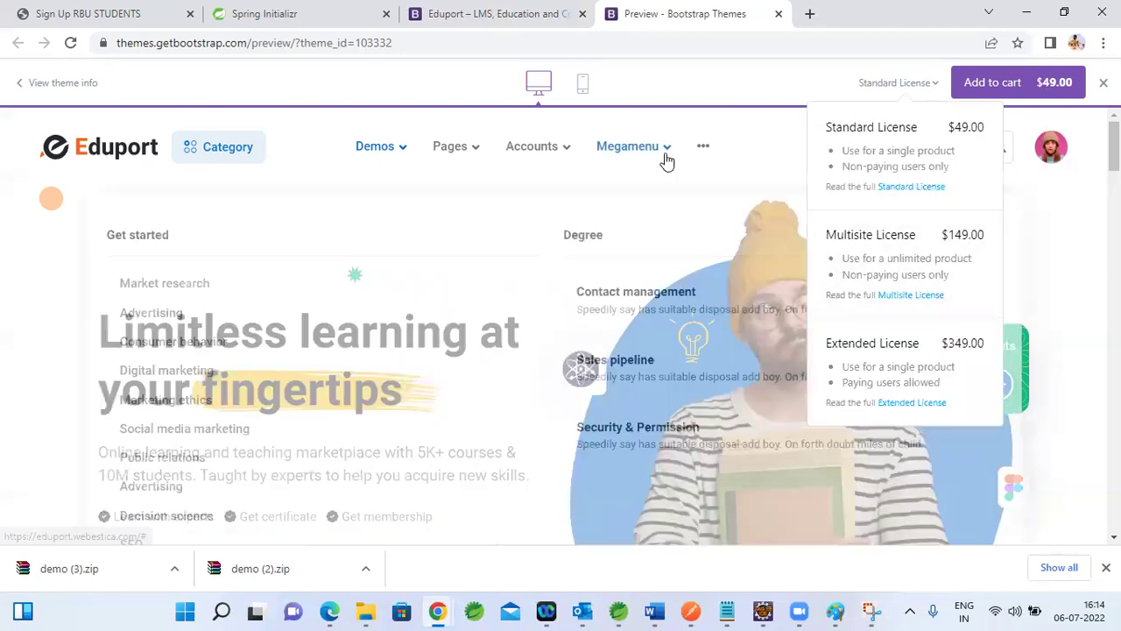
mouse_move(708, 149)
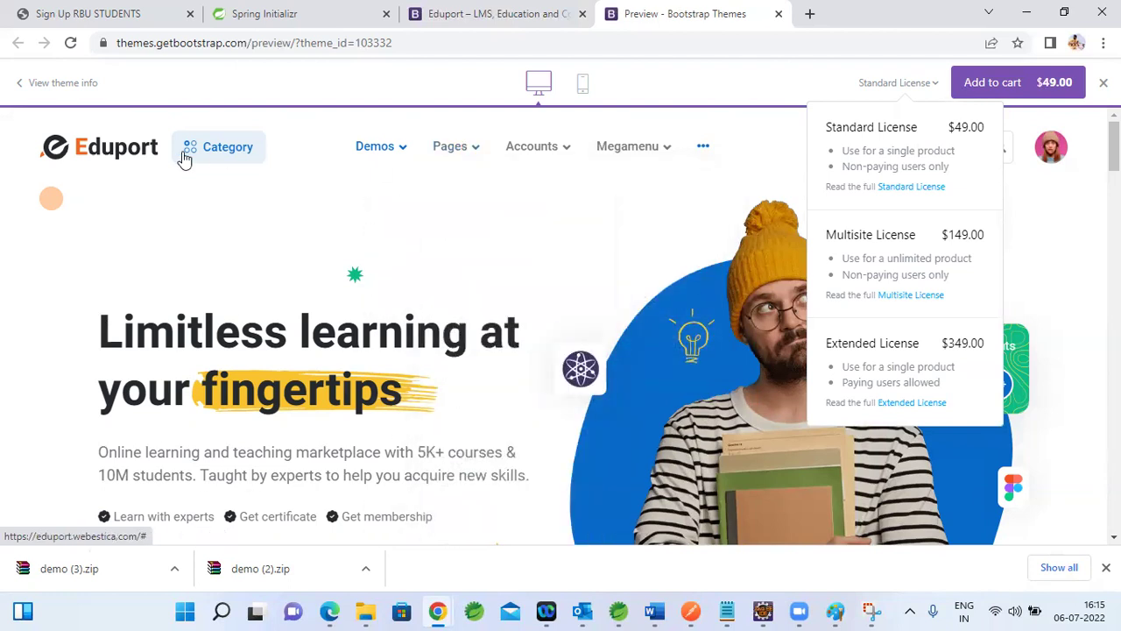
mouse_move(184, 158)
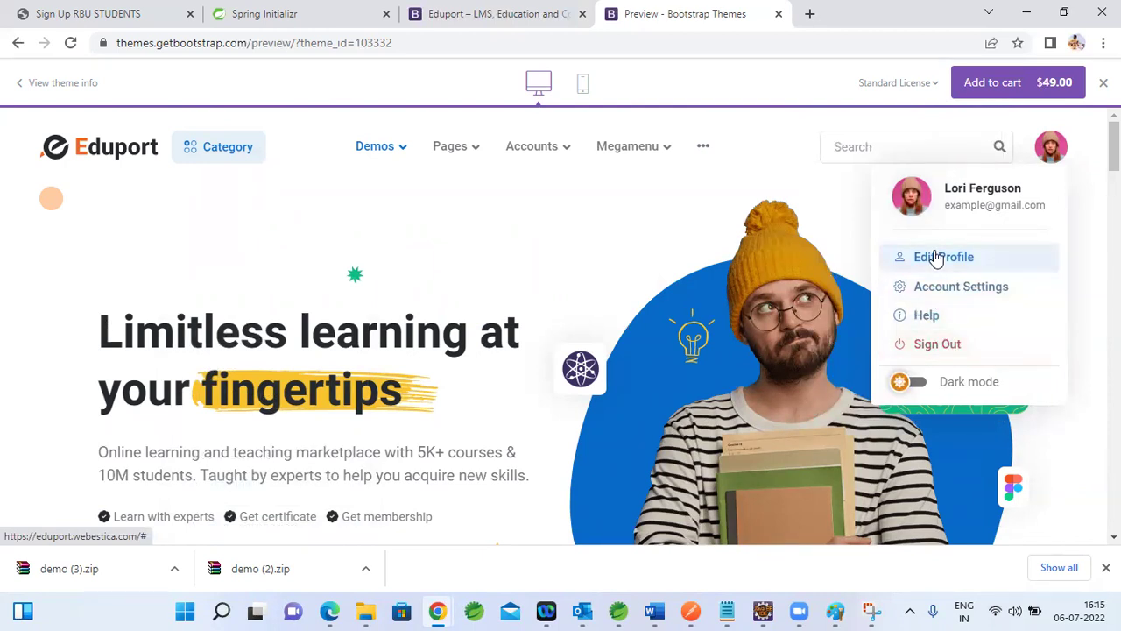
click(551, 250)
click(16, 43)
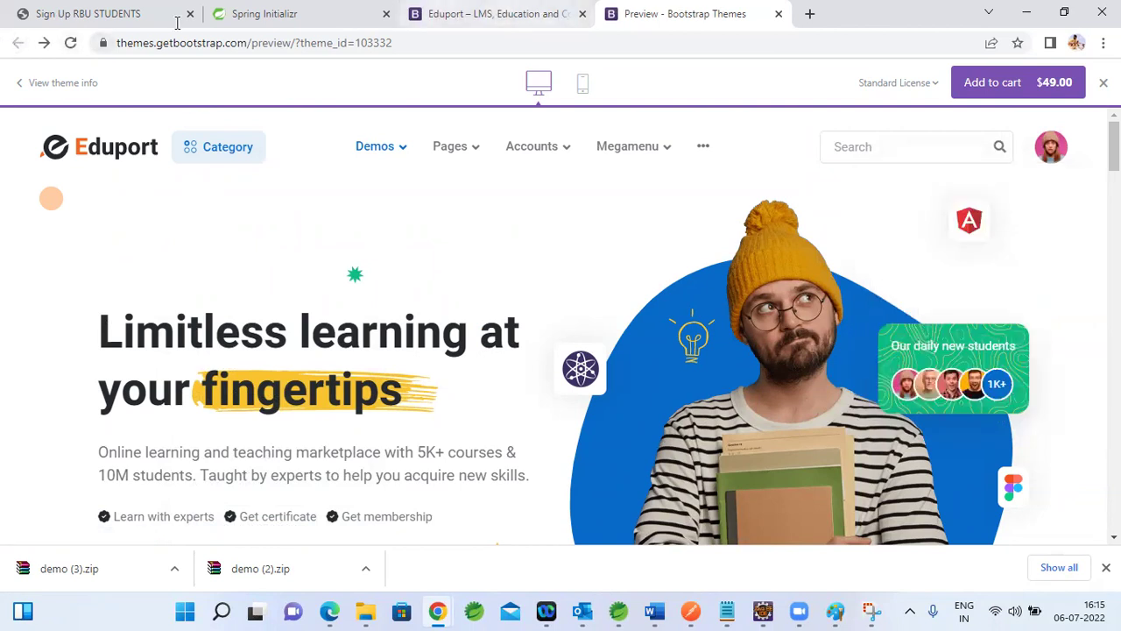
Step: Return to the LMS template search results, open Colorlib's Moodle Bootstrap templates article and look through the listed templates
click(495, 13)
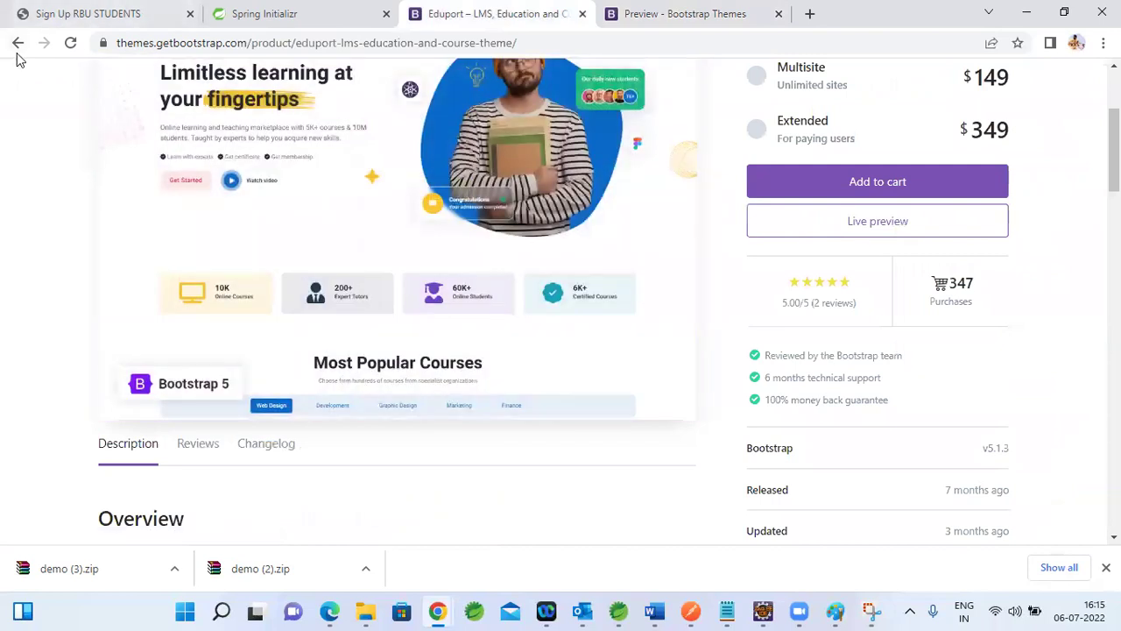
click(18, 44)
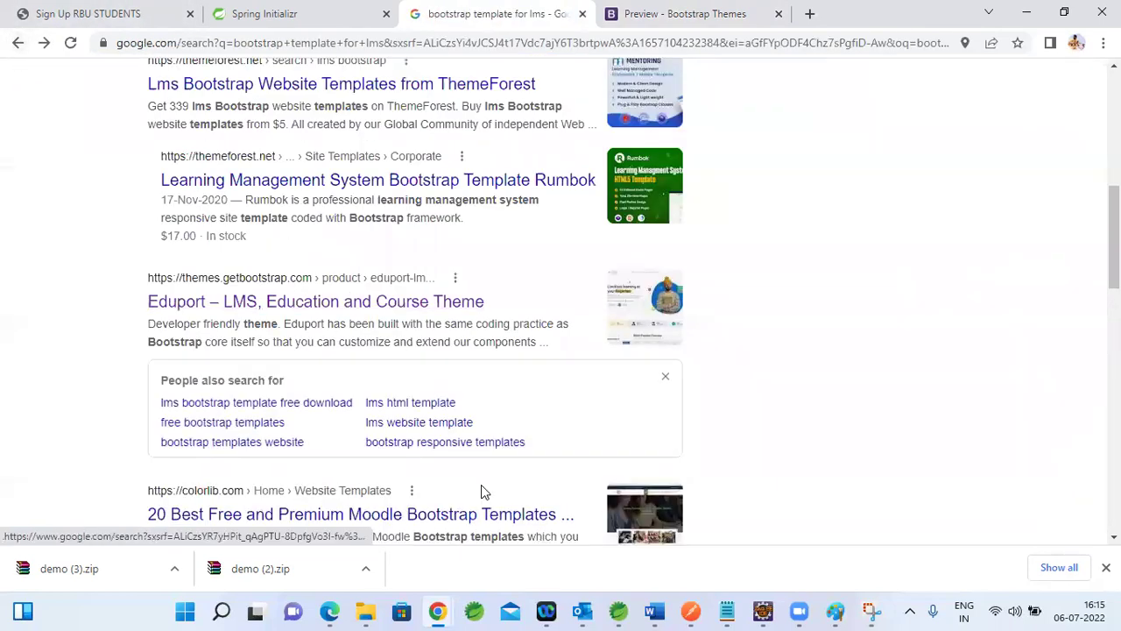
click(461, 513)
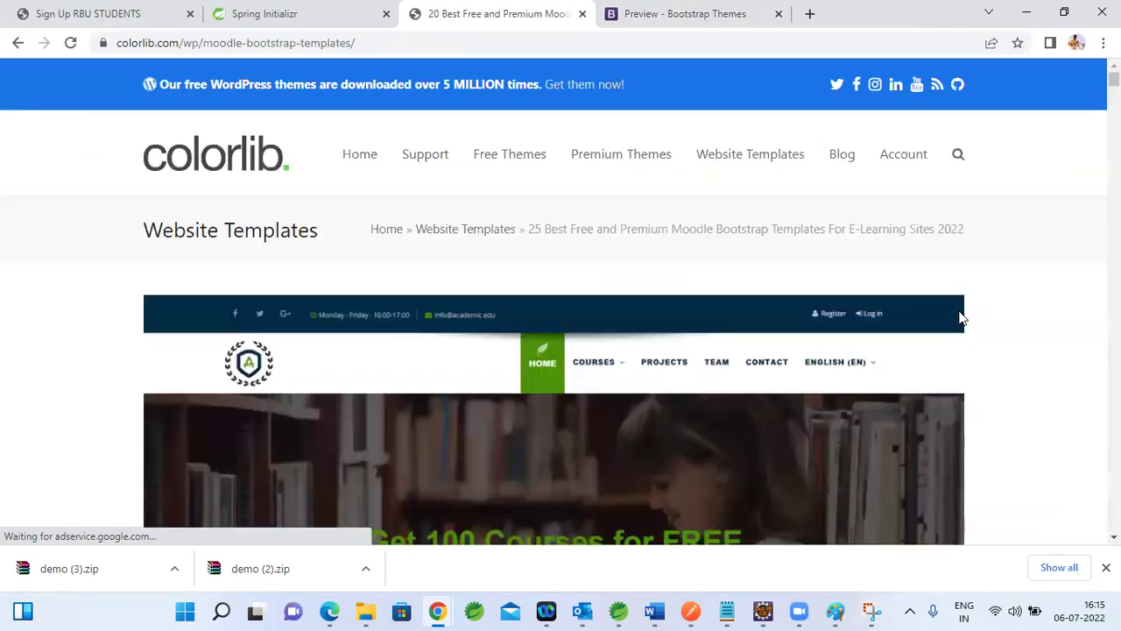
scroll(554, 324, down, 6)
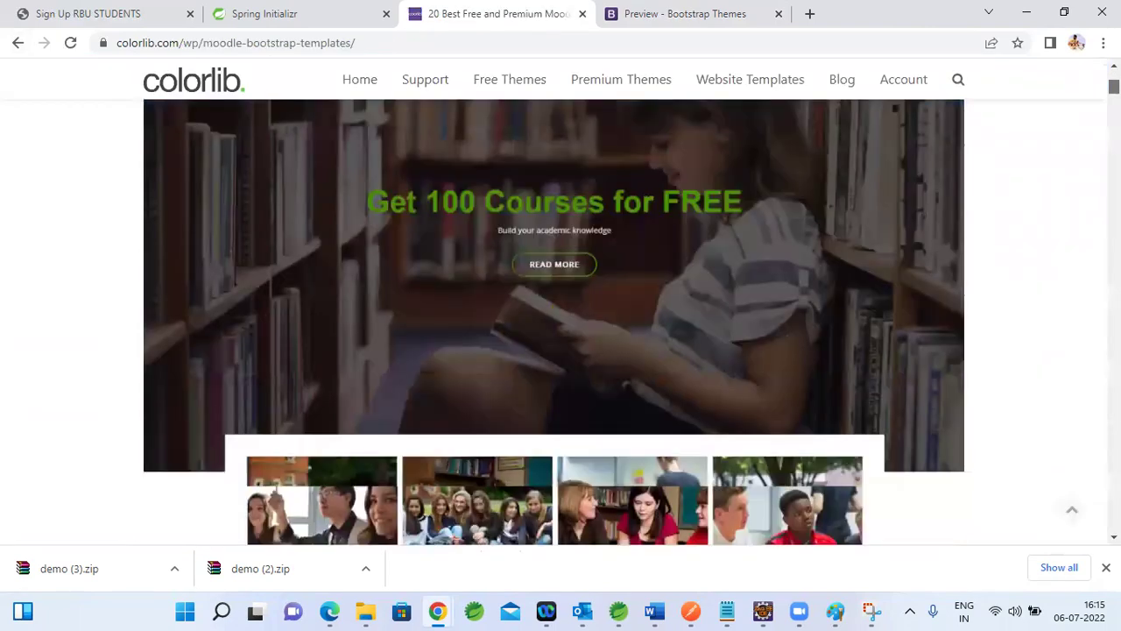
scroll(553, 324, up, 4)
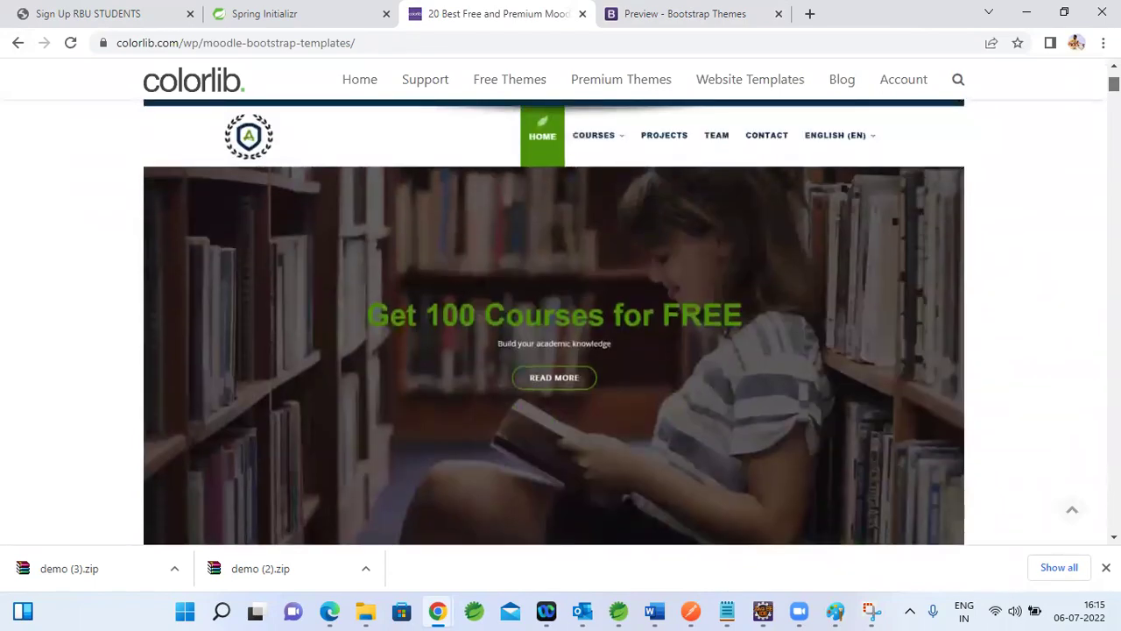
scroll(553, 324, down, 15)
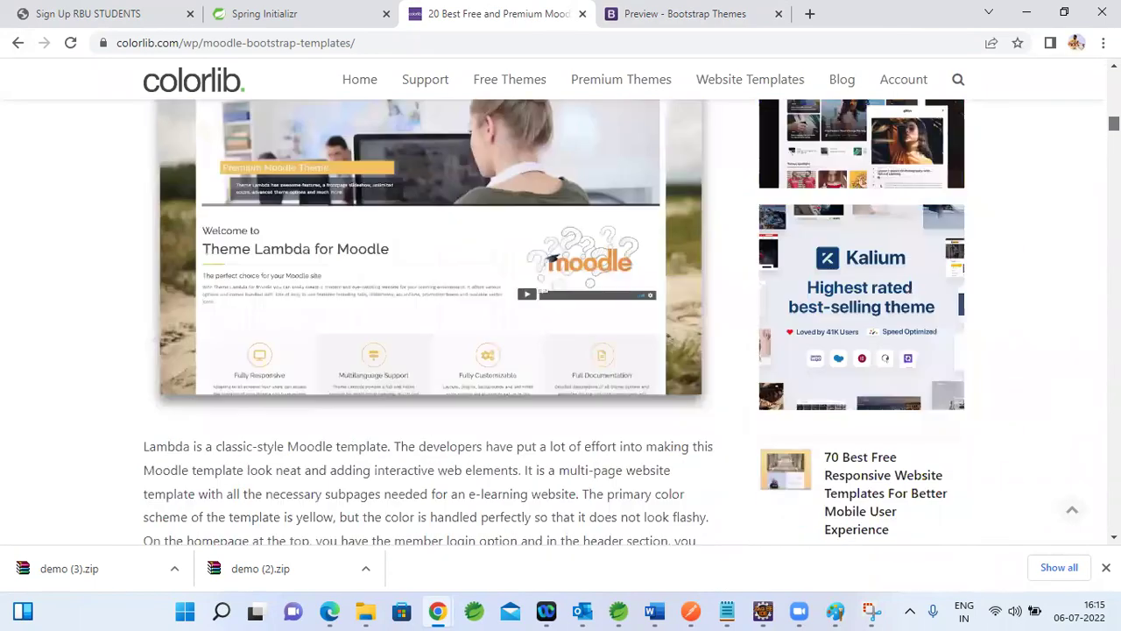
scroll(553, 323, up, 3)
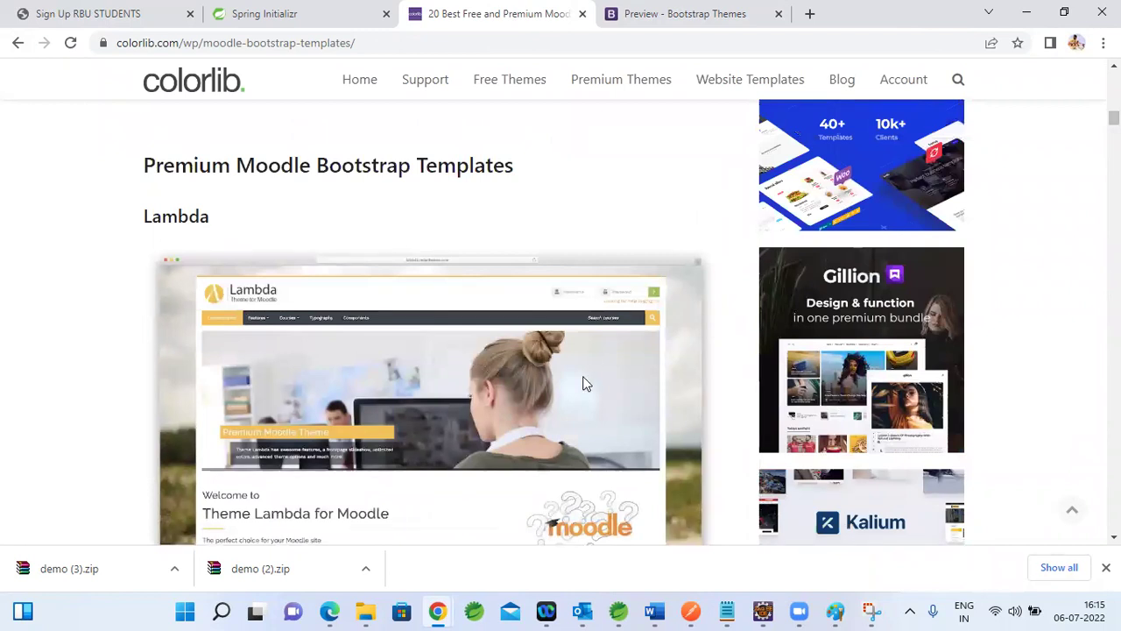
scroll(560, 316, down, 10)
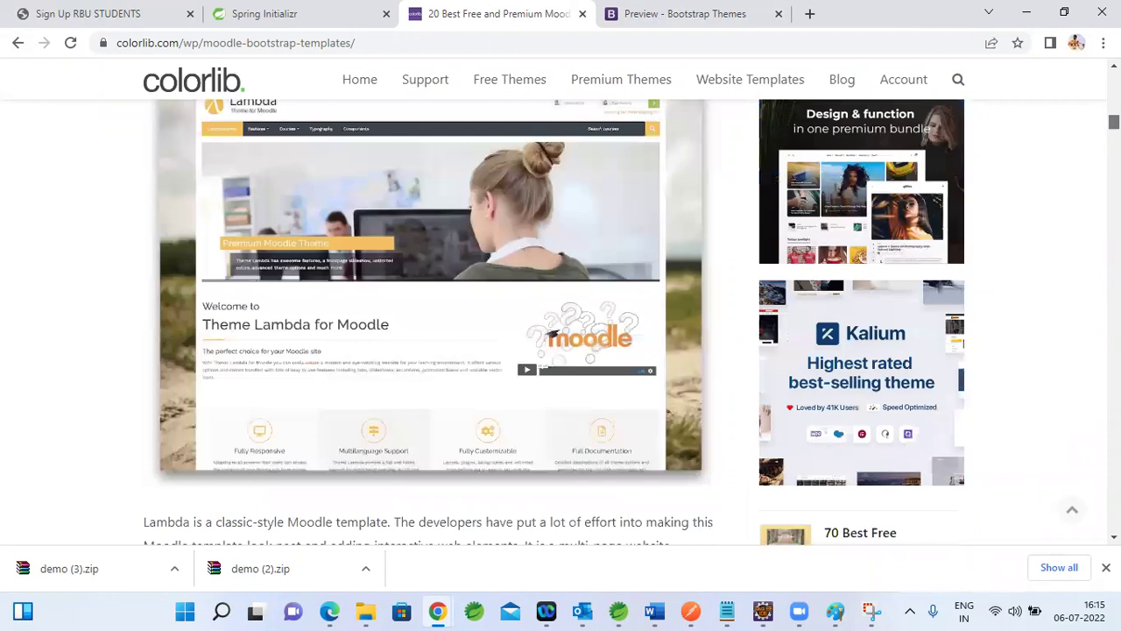
scroll(552, 322, up, 2)
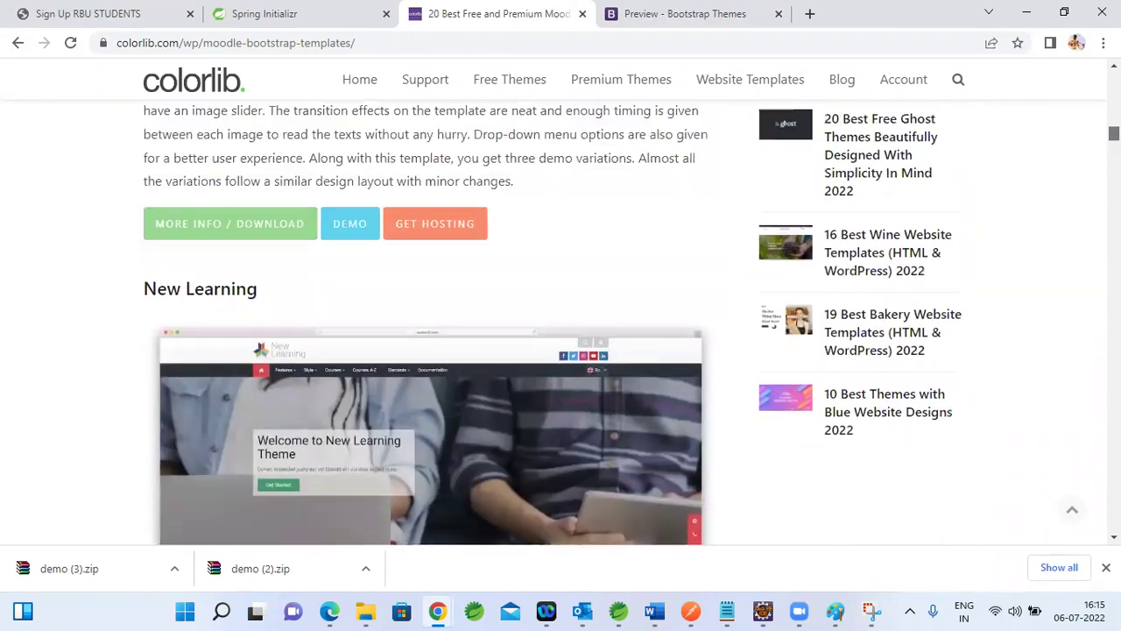
Step: Open the Lambda template's demo, remove the Envato preview frame and inspect the home page and its login fields
click(364, 238)
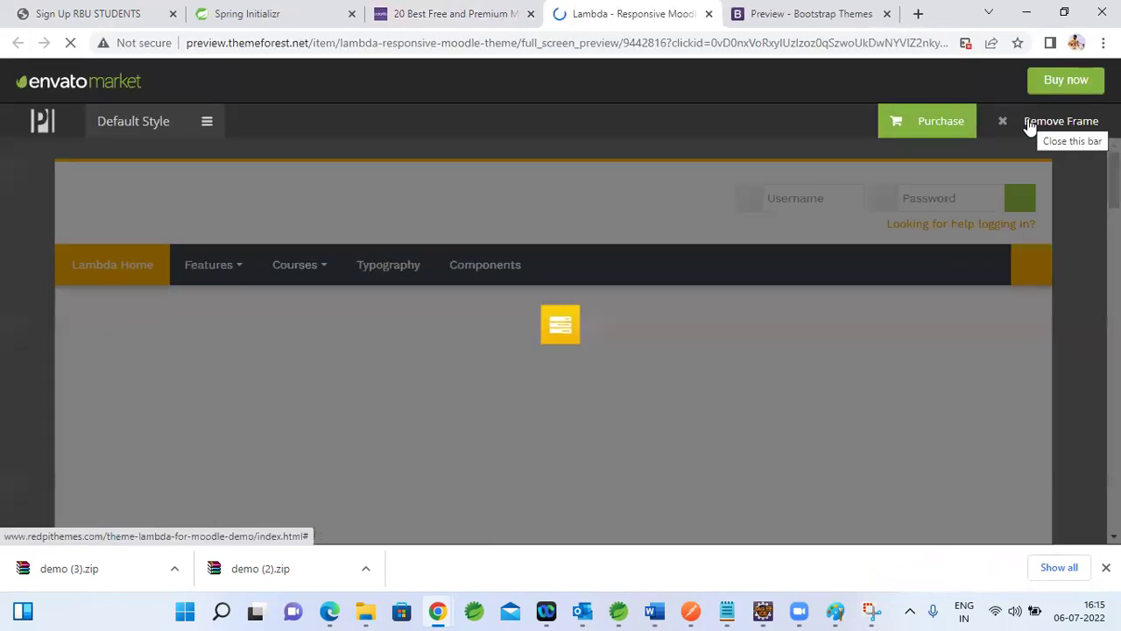
click(1030, 127)
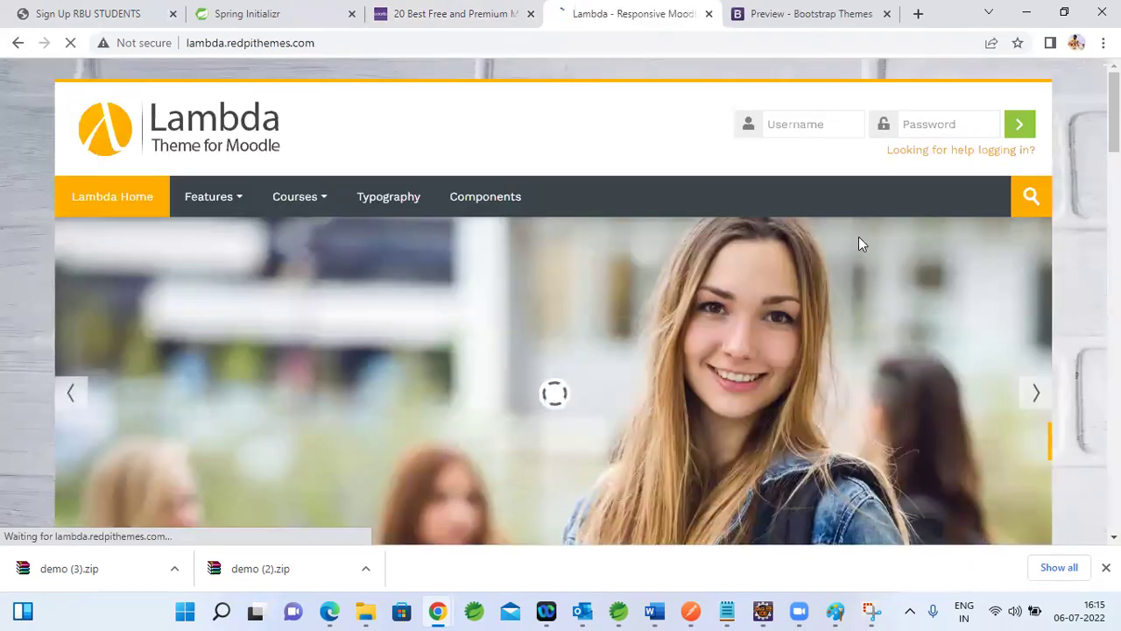
scroll(859, 237, down, 3)
scroll(946, 102, up, 3)
click(790, 128)
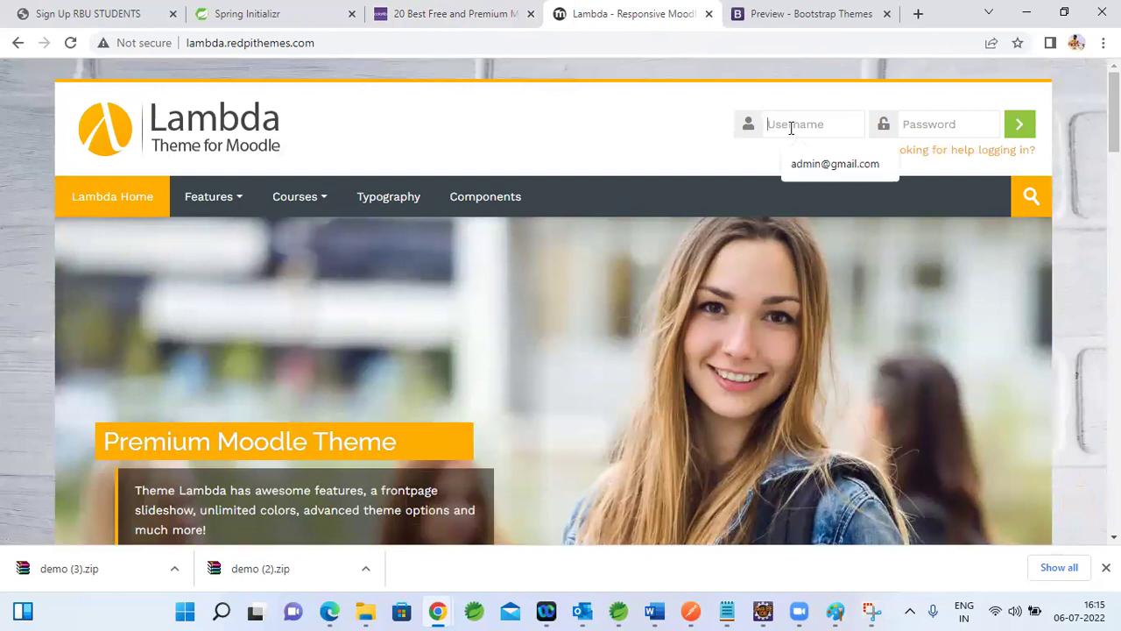
Step: Try to log in to the Lambda demo with the saved e-mail as username, and with the guest login
click(831, 168)
click(937, 116)
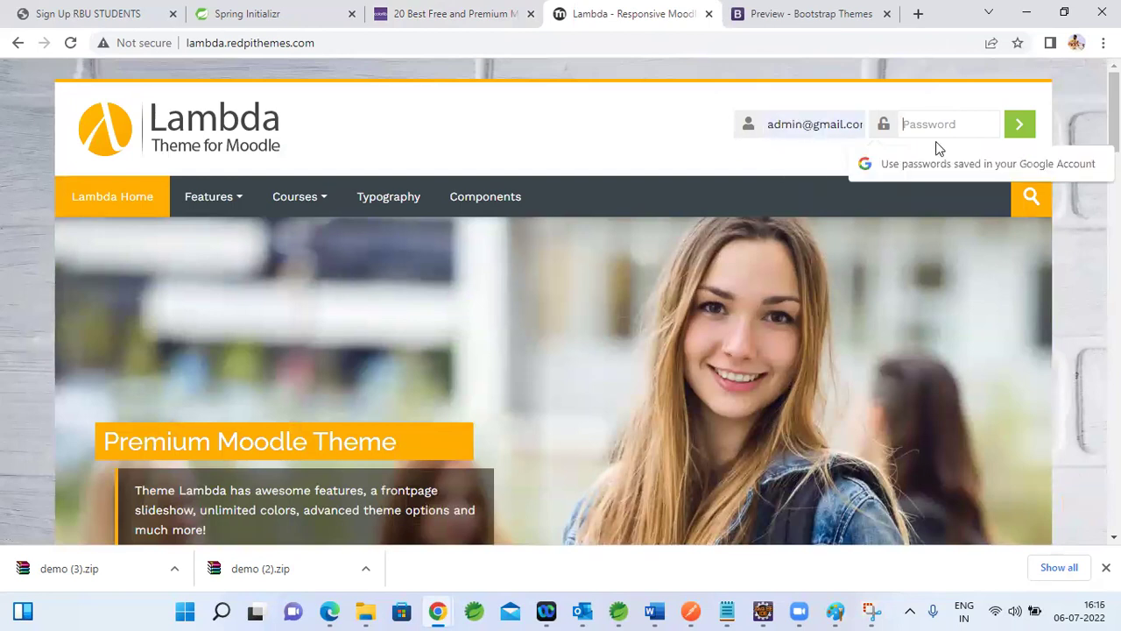
click(1022, 128)
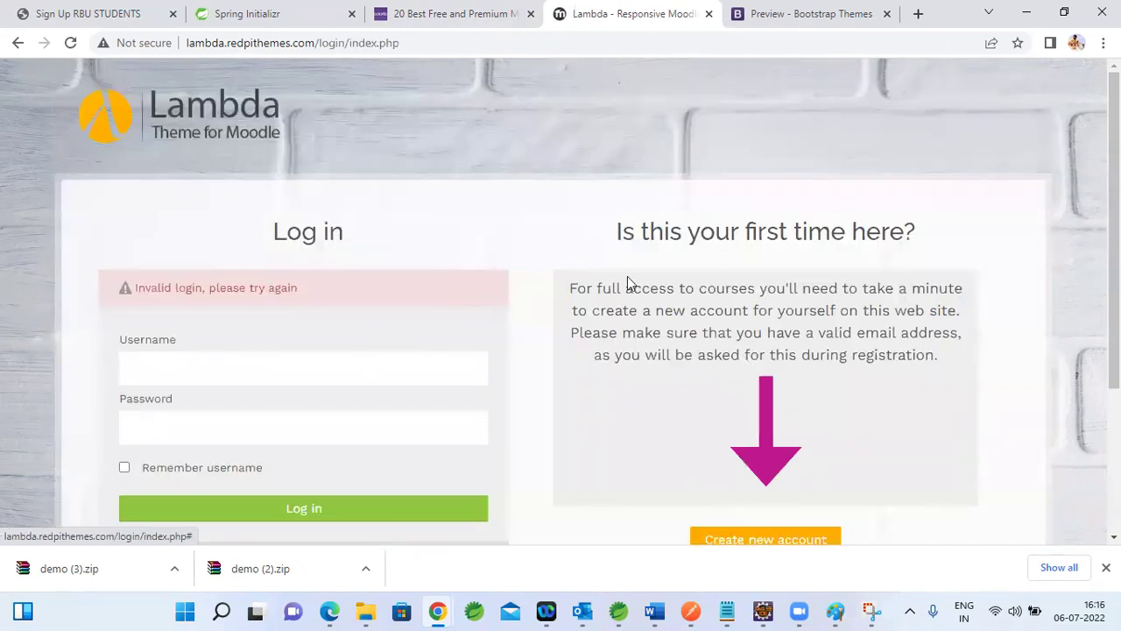
scroll(717, 377, down, 2)
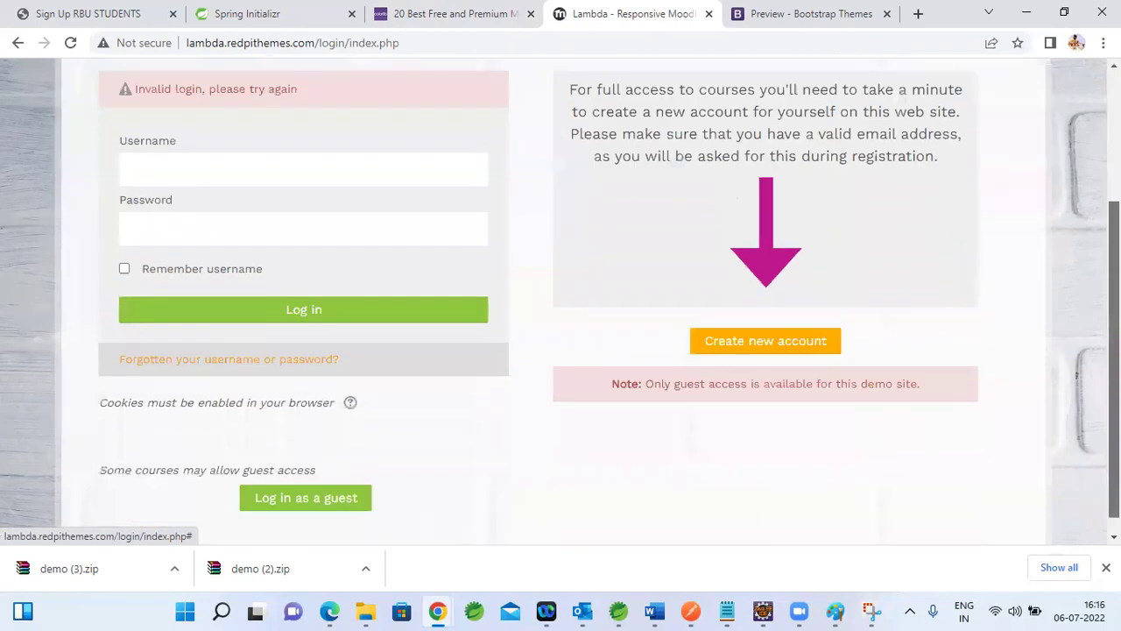
click(300, 497)
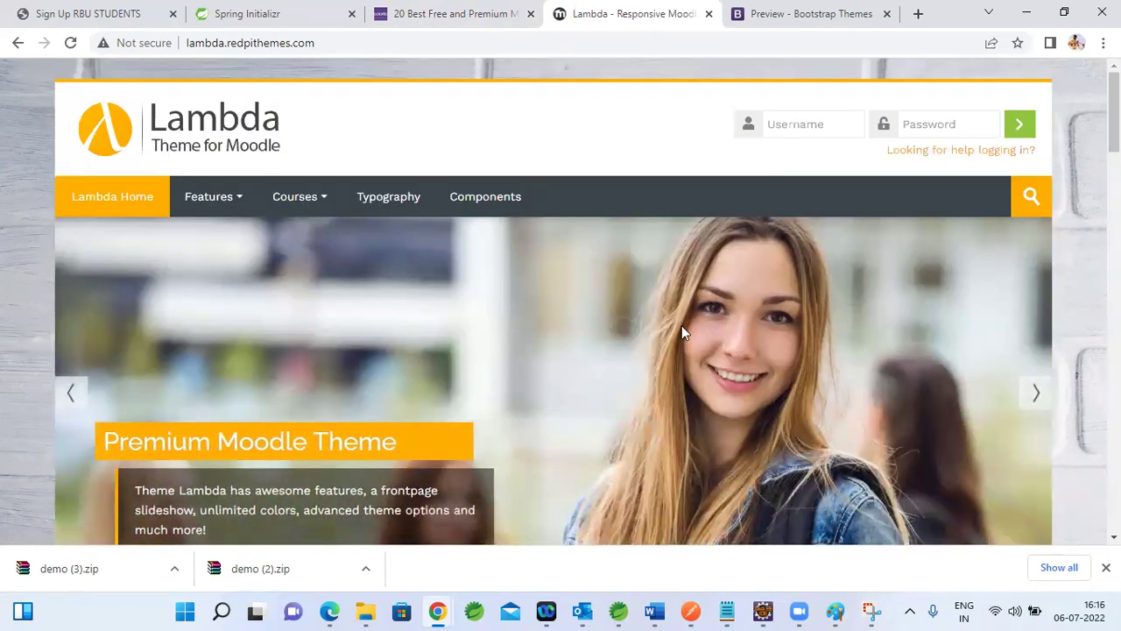
Step: Check the Lambda demo's Features and Courses menus, open the Grid Format course and examine its page down to the footer
mouse_move(232, 196)
mouse_move(310, 200)
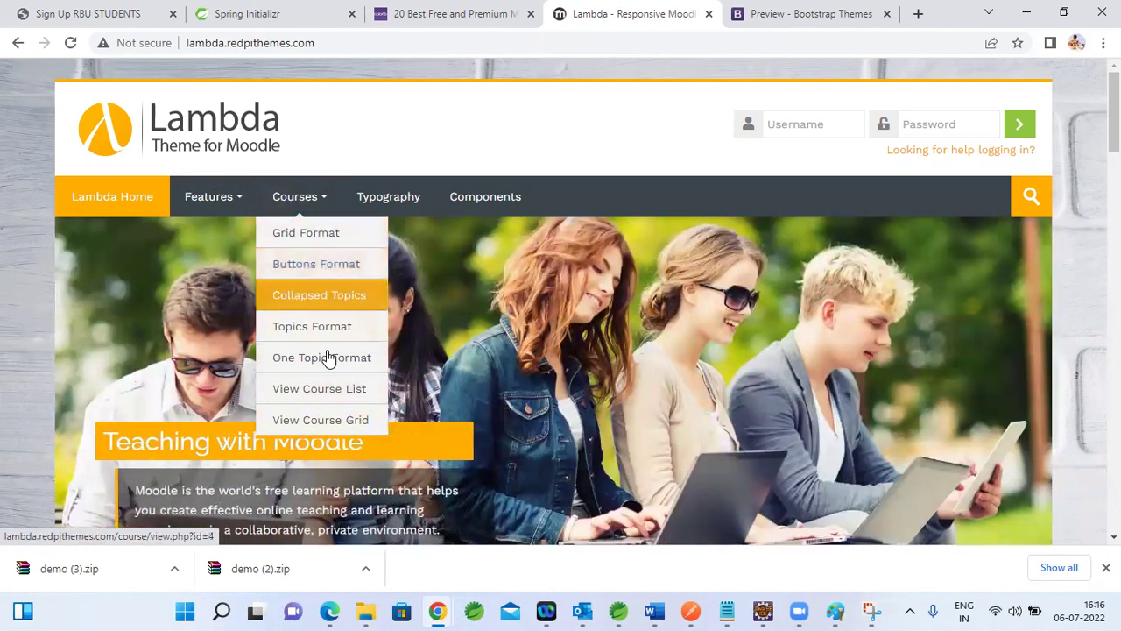
click(315, 234)
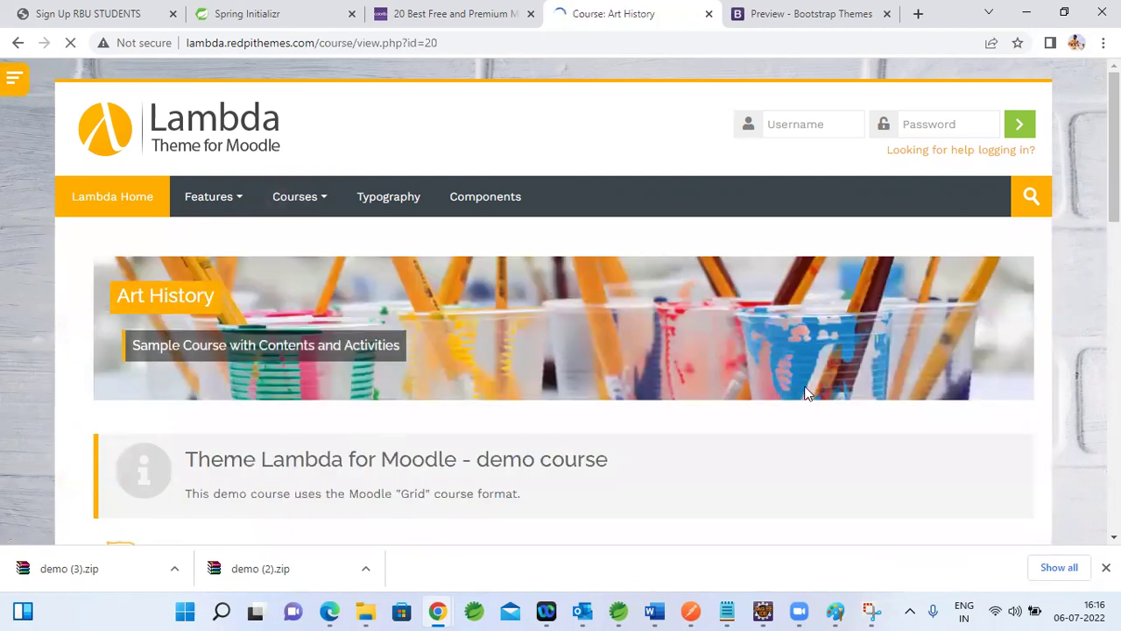
scroll(1011, 258, down, 5)
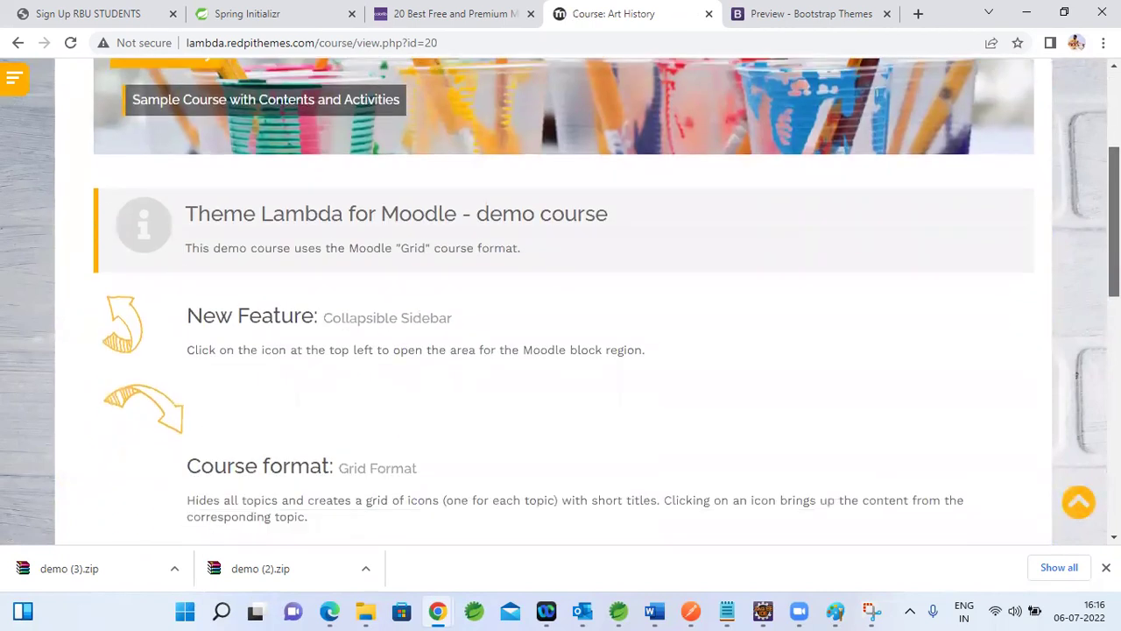
scroll(560, 302, down, 3)
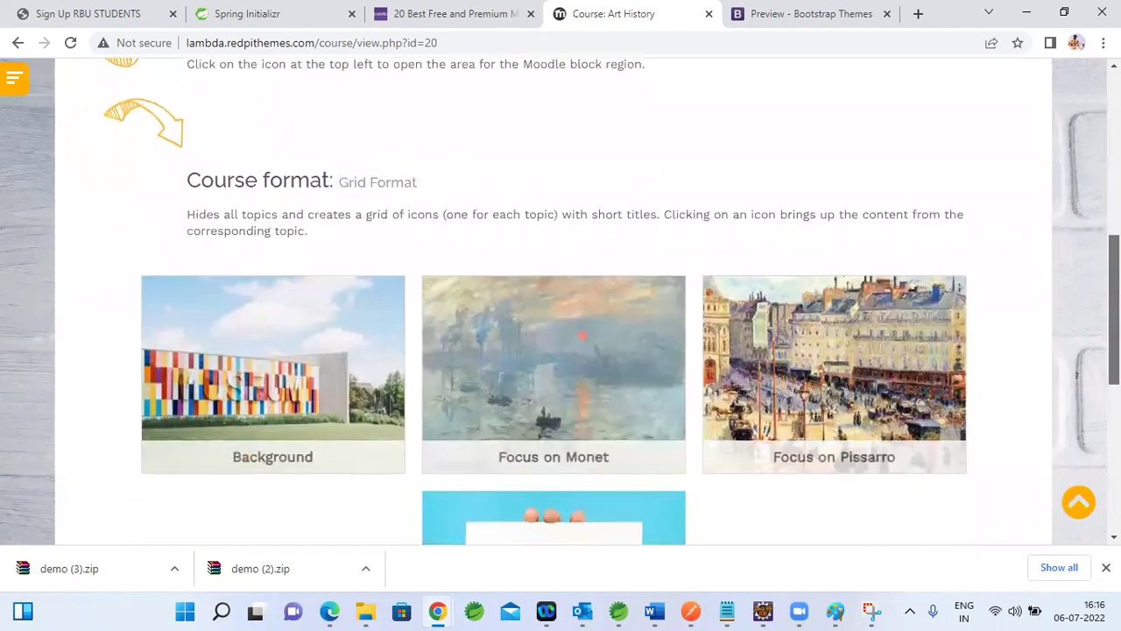
scroll(561, 302, down, 1)
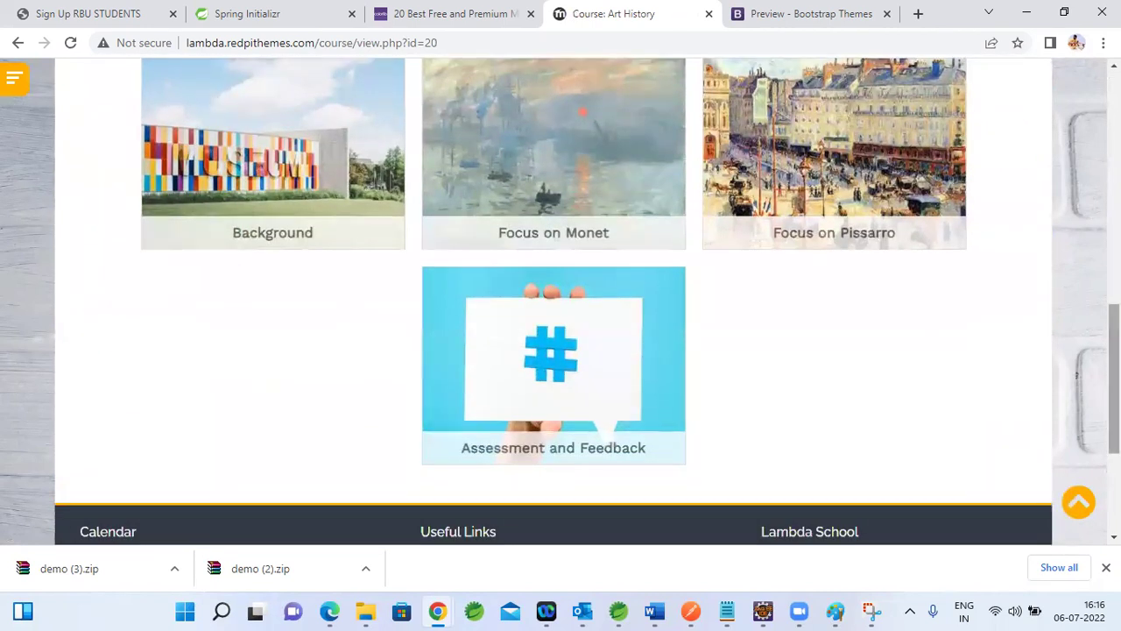
scroll(561, 302, down, 3)
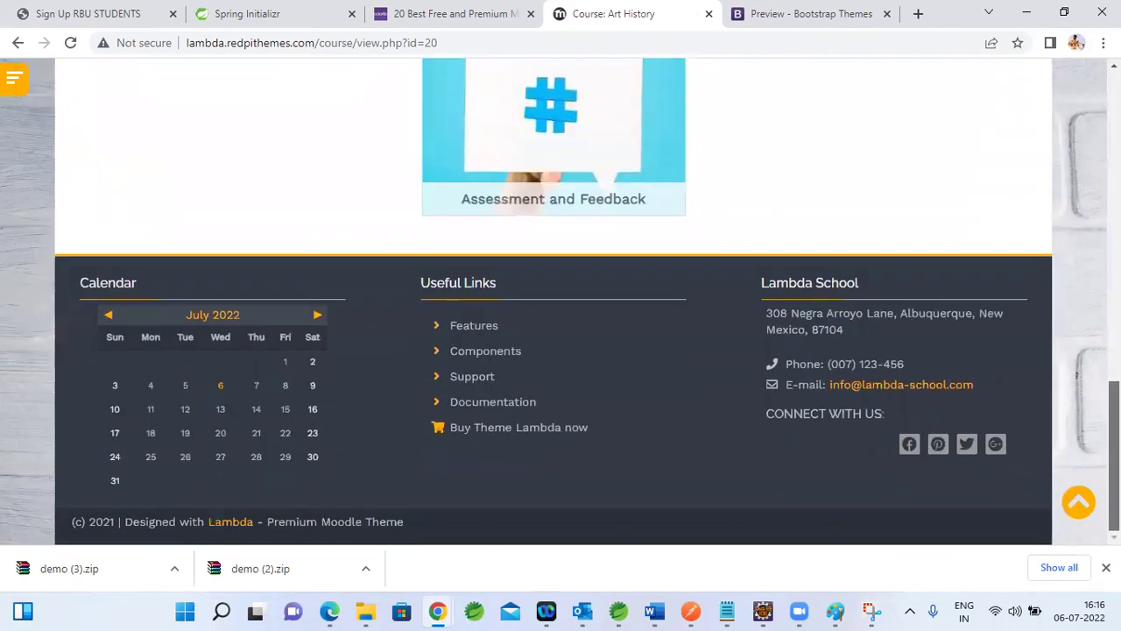
scroll(560, 302, up, 10)
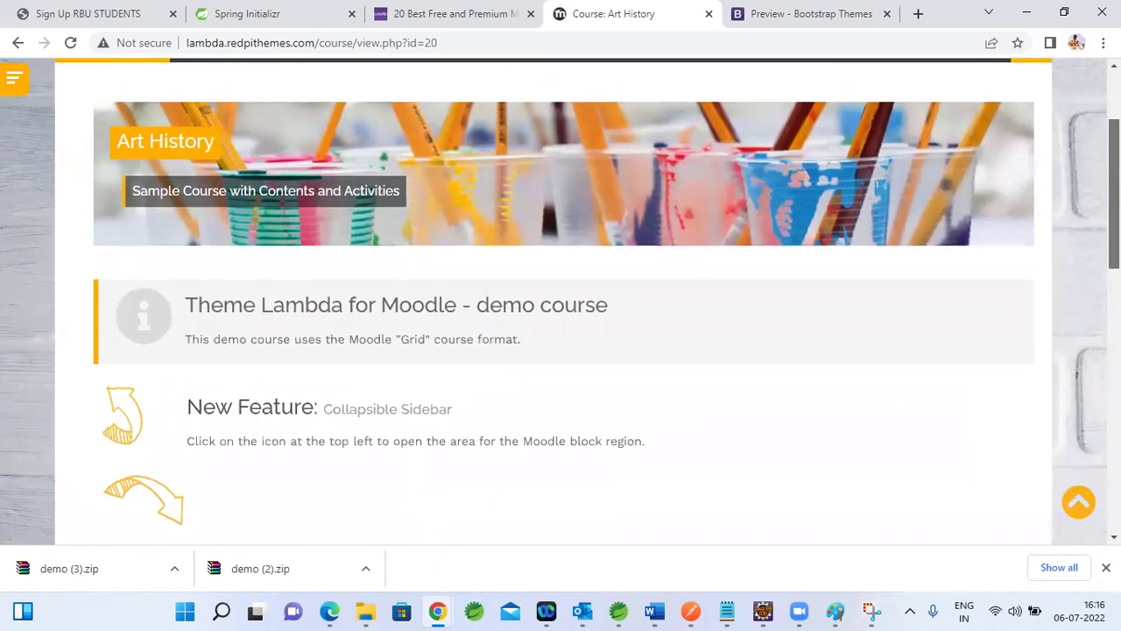
scroll(544, 197, up, 2)
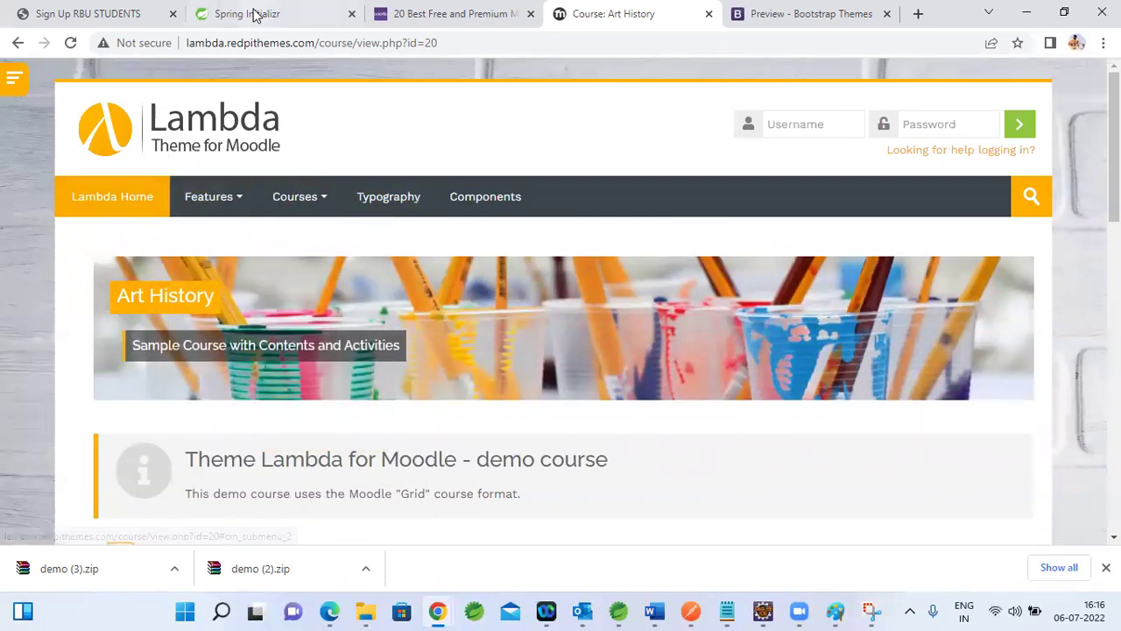
Step: Return to the RBU students sign-up page and review the registration form's name, contact and course fields
click(88, 13)
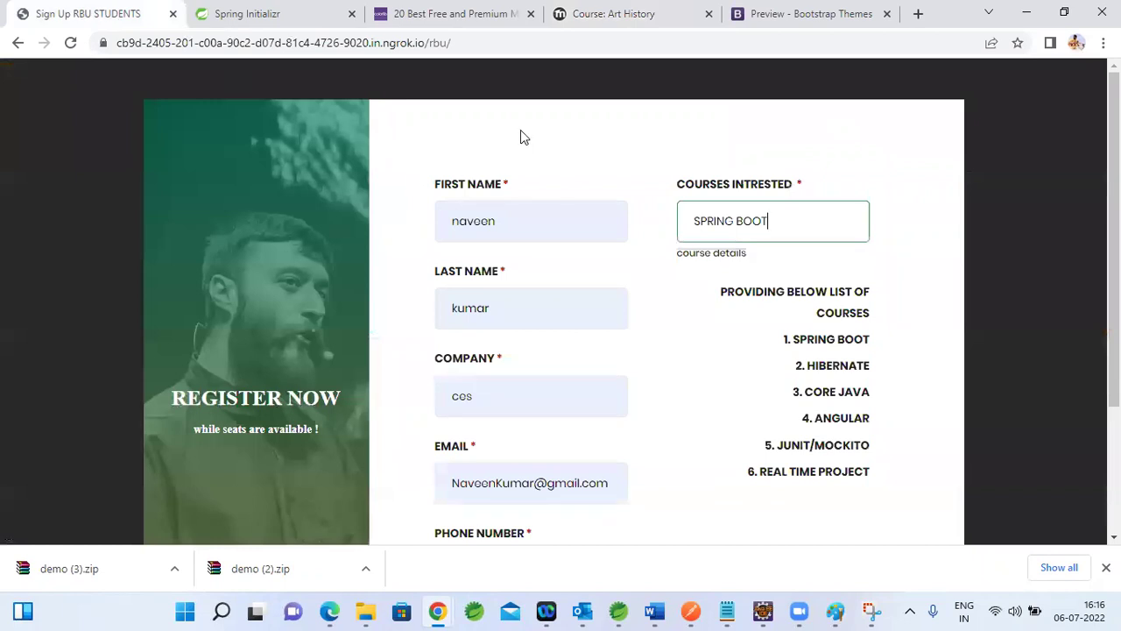
scroll(560, 301, down, 2)
scroll(561, 302, up, 1)
click(533, 165)
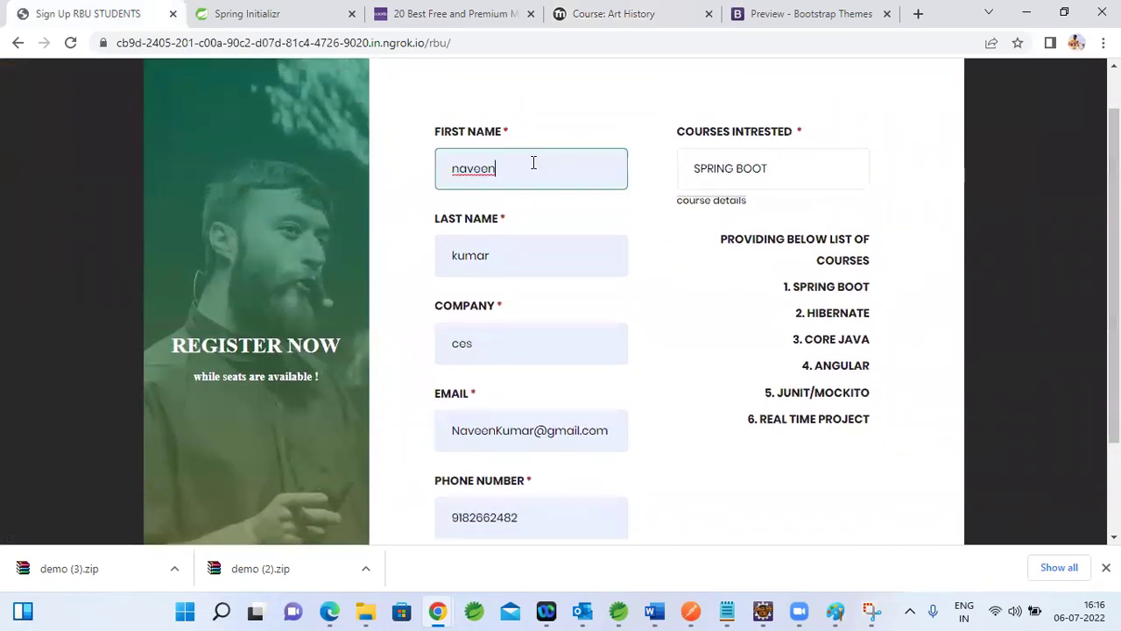
click(534, 243)
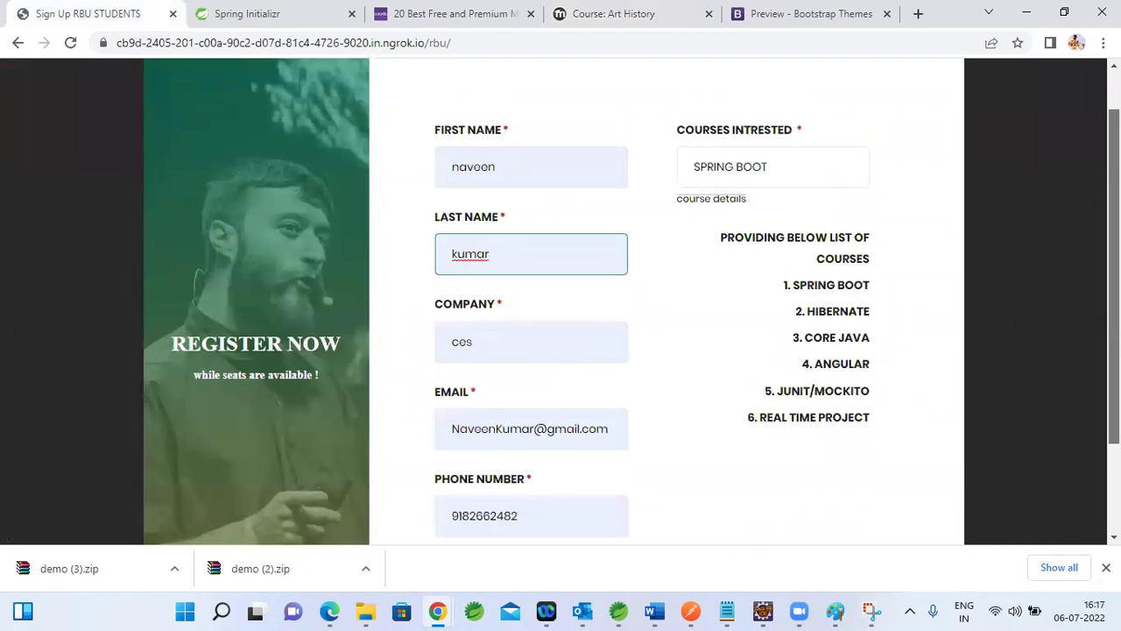
scroll(1115, 263, down, 2)
scroll(632, 297, up, 2)
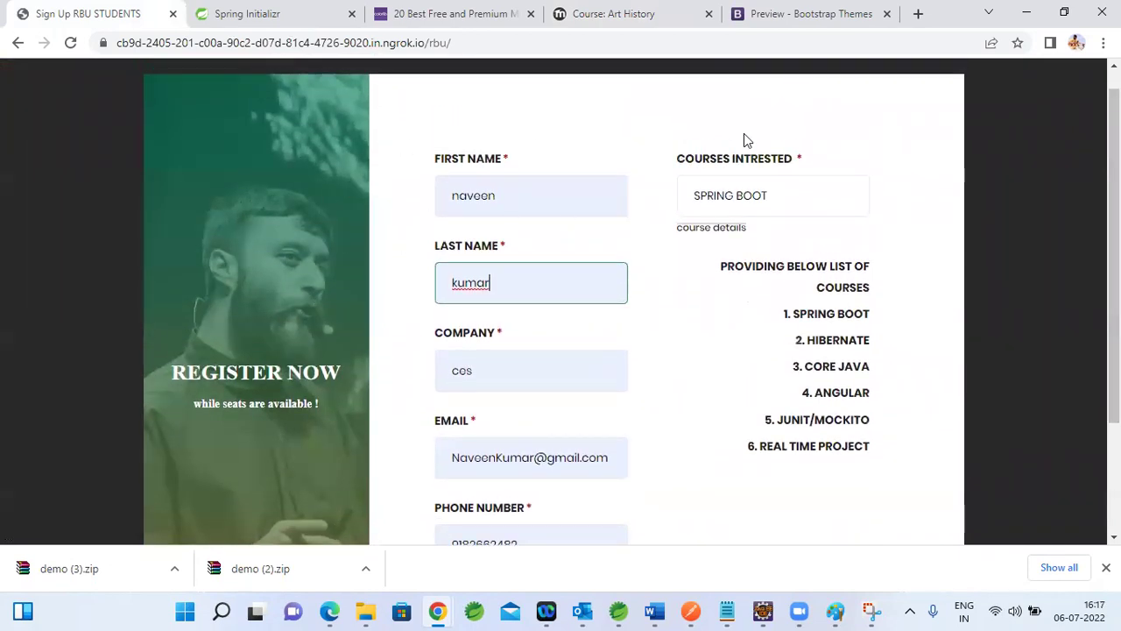
Step: Revisit the Eduport preview briefly, and look through the Colorlib article's templates from New Learning down to School
click(858, 16)
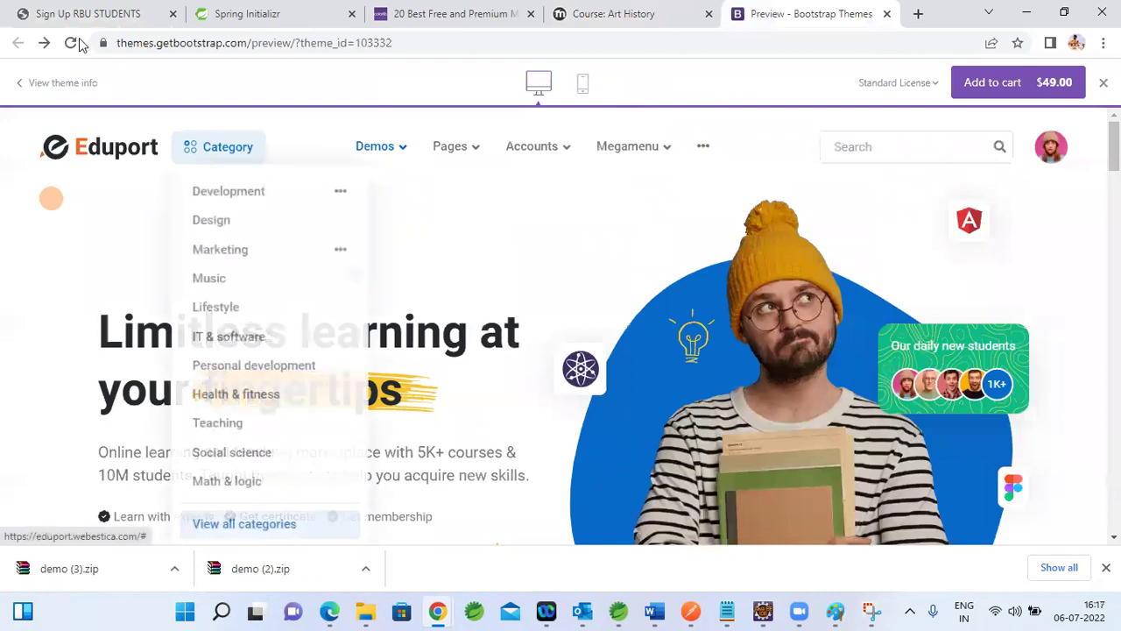
key(ctrl+3)
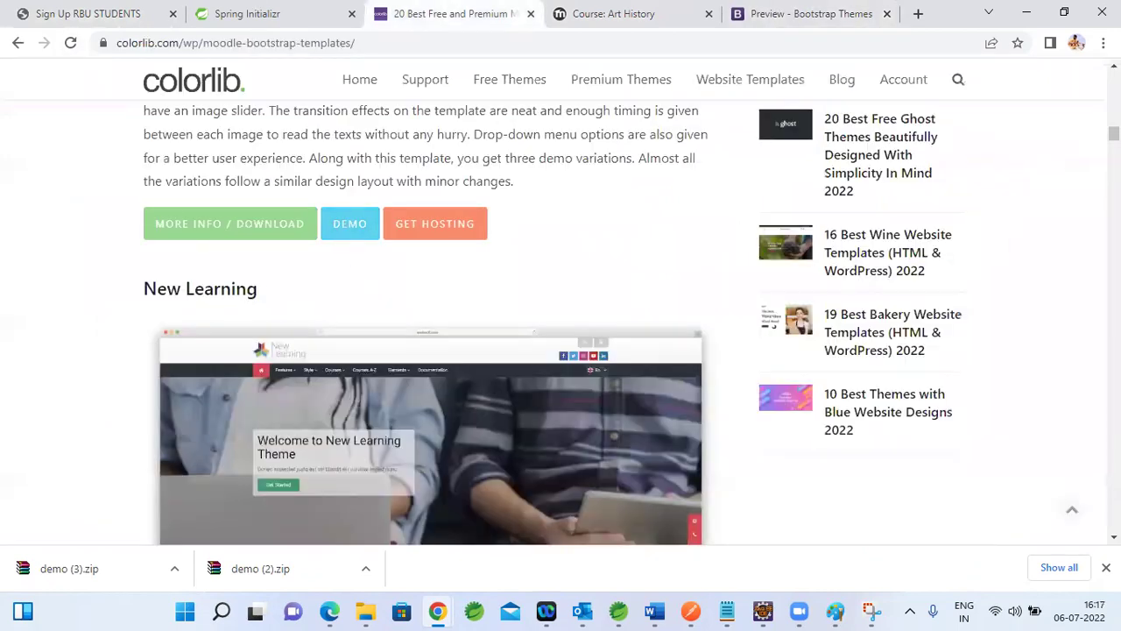
scroll(429, 324, down, 20)
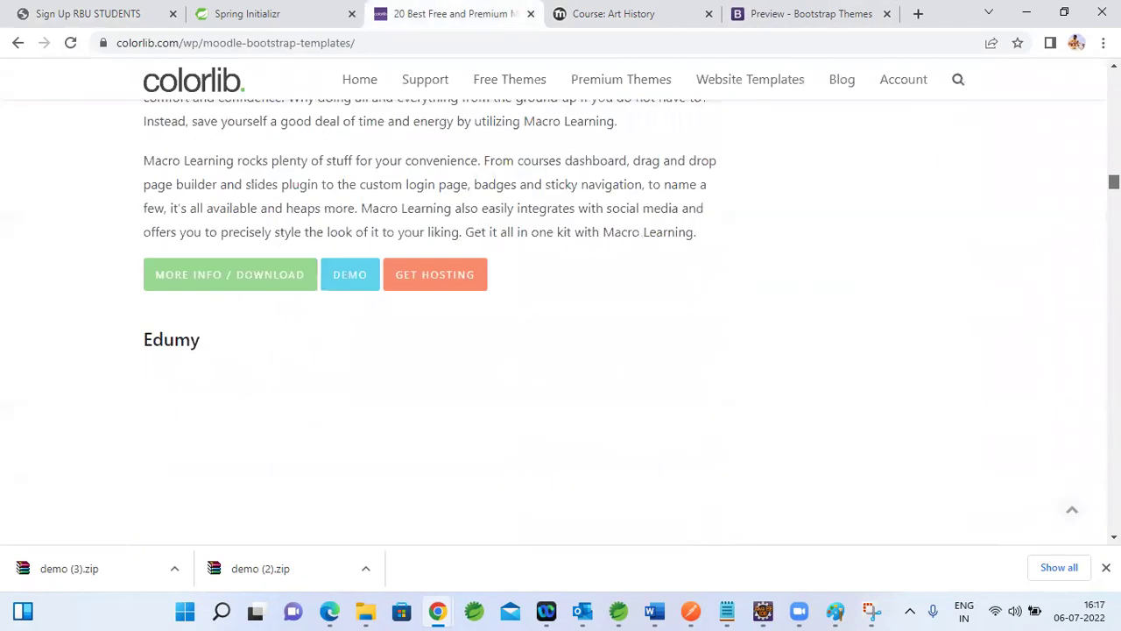
scroll(429, 324, up, 2)
scroll(429, 324, down, 15)
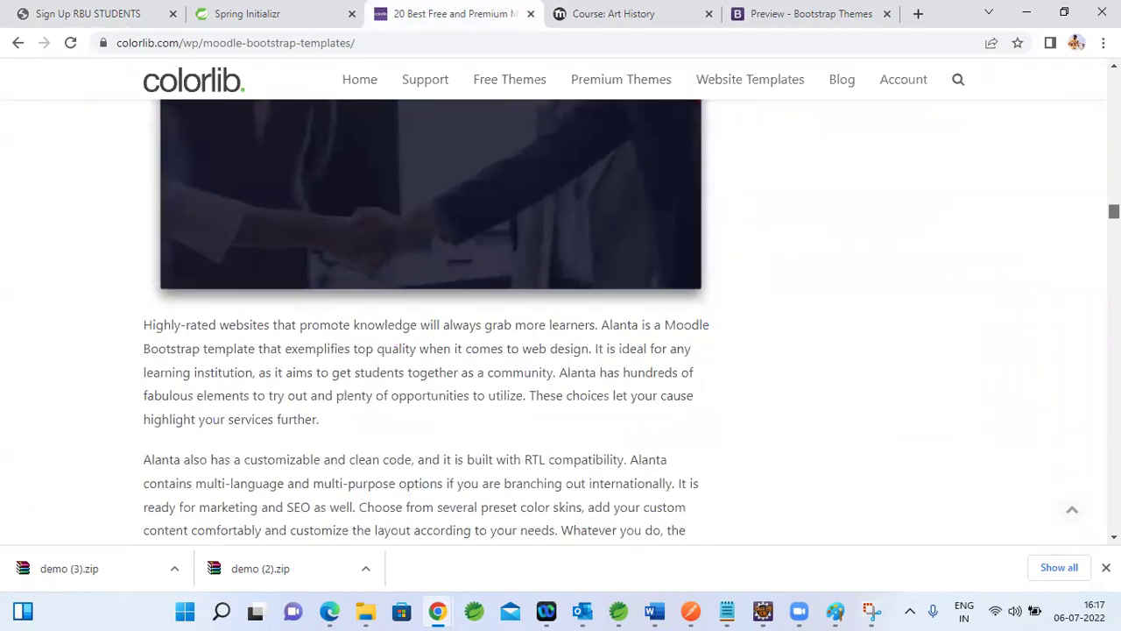
scroll(429, 324, down, 3)
scroll(429, 324, down, 6)
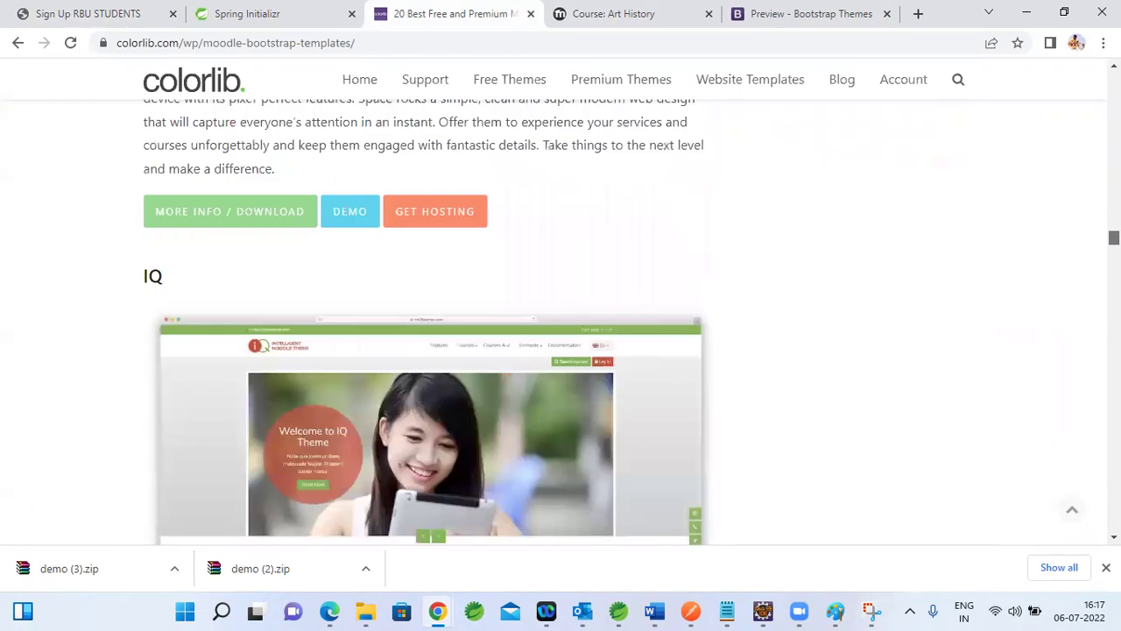
scroll(429, 324, down, 15)
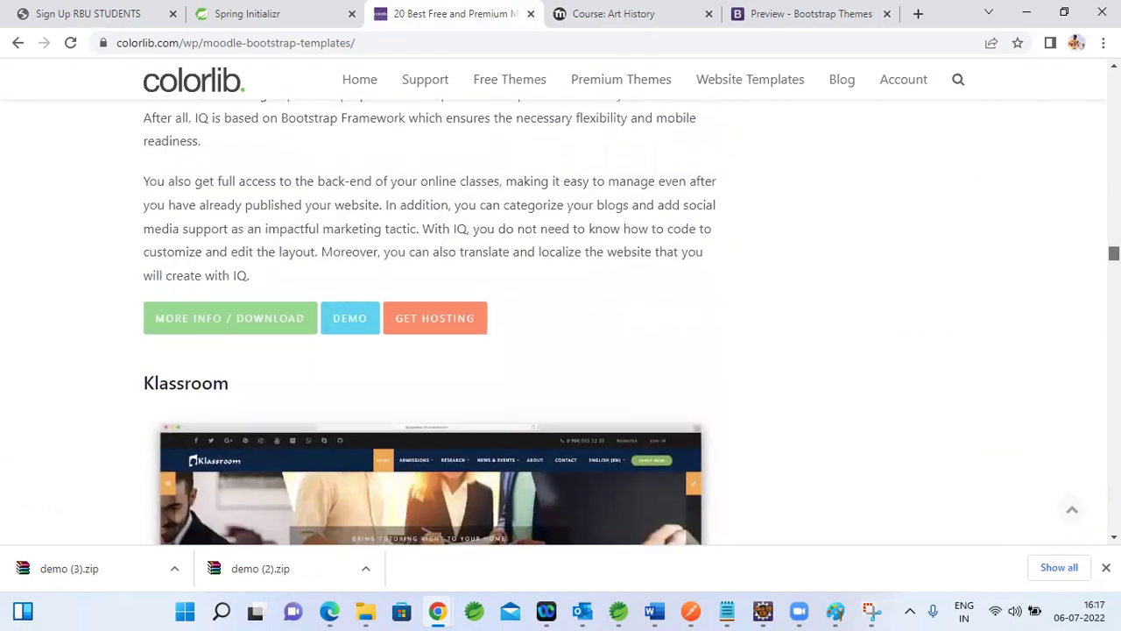
scroll(429, 324, down, 6)
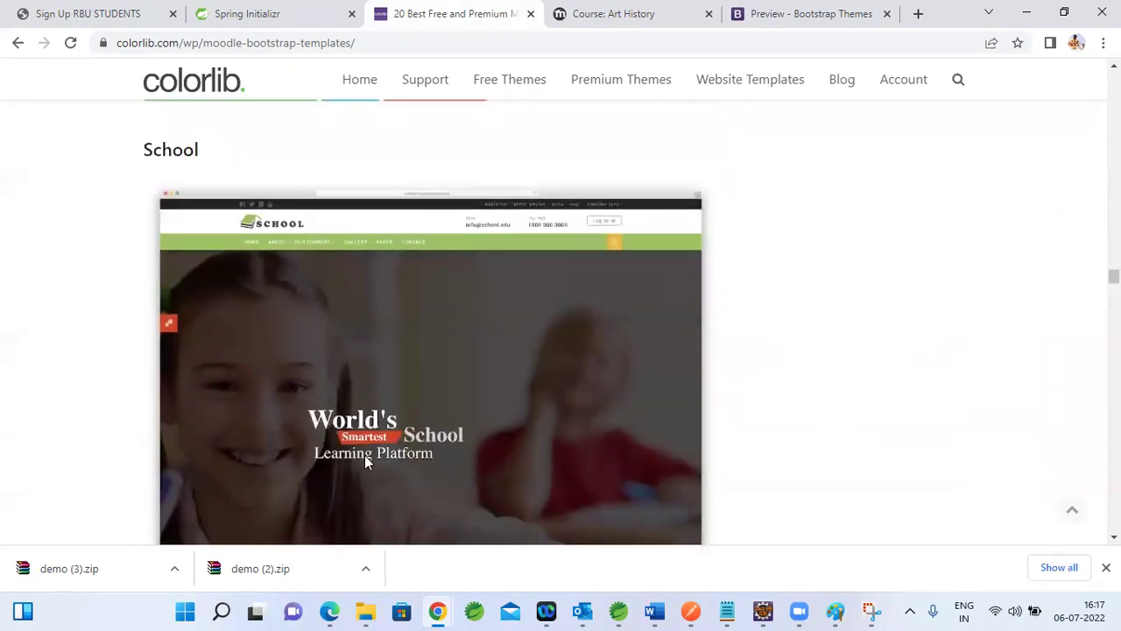
scroll(429, 324, down, 3)
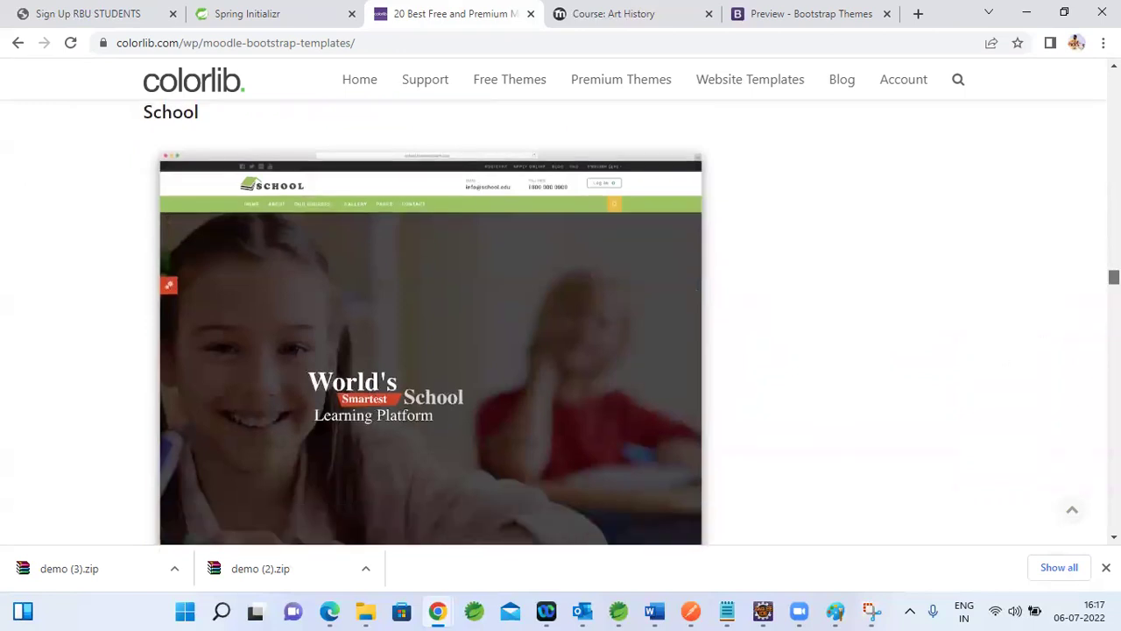
scroll(430, 341, down, 3)
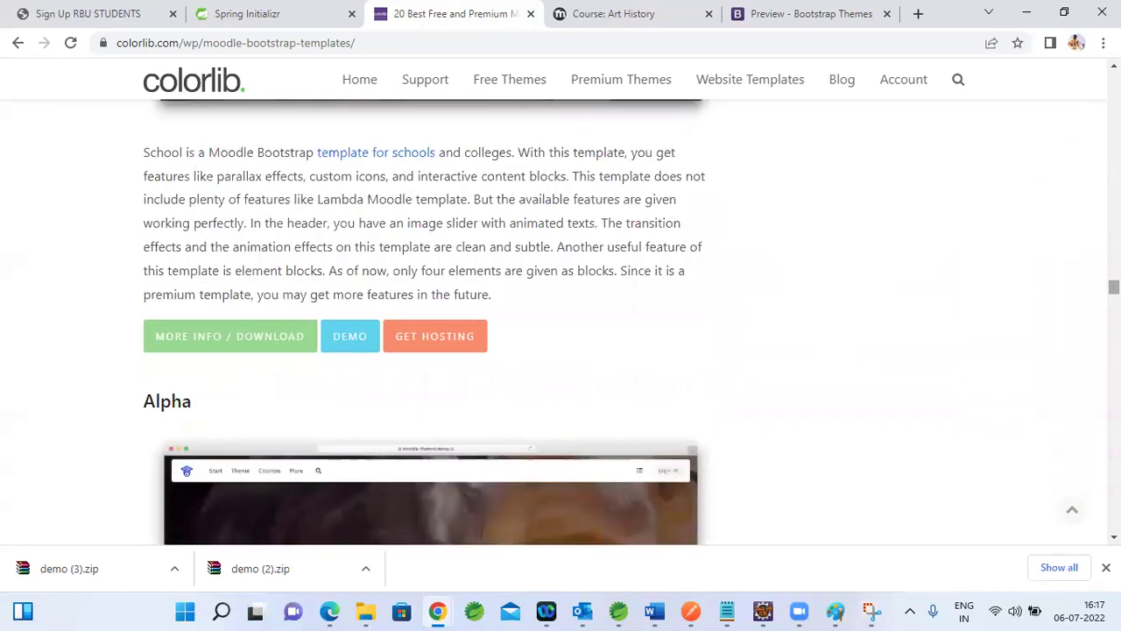
Step: Open the School template's demo and inspect its home page and Our Courses menu
click(368, 338)
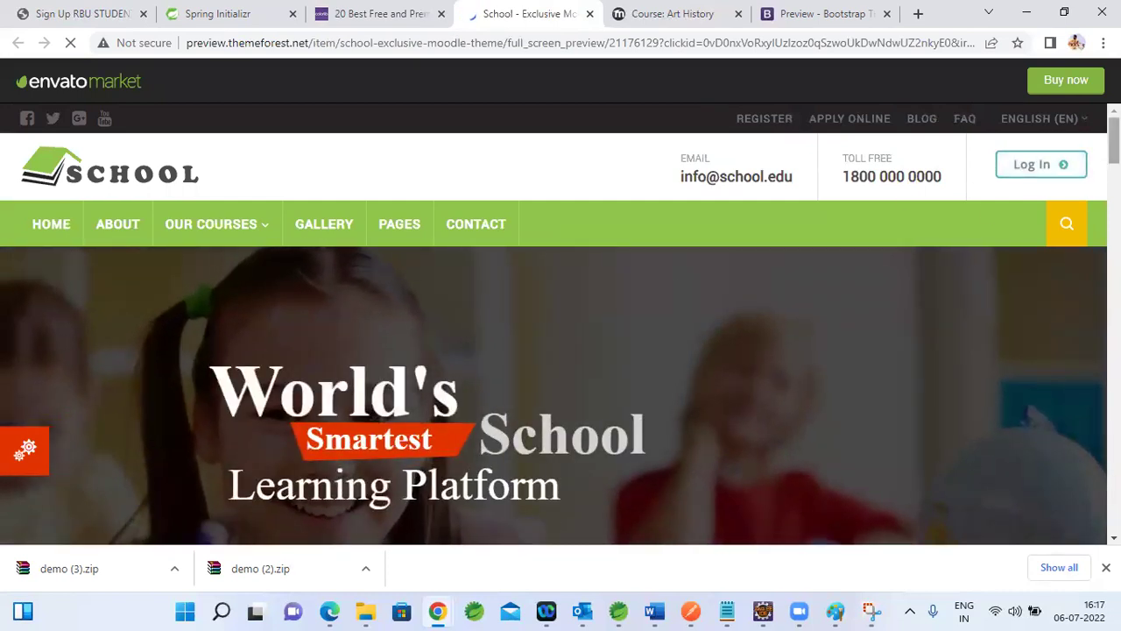
scroll(561, 350, down, 3)
scroll(561, 350, up, 2)
scroll(560, 350, up, 1)
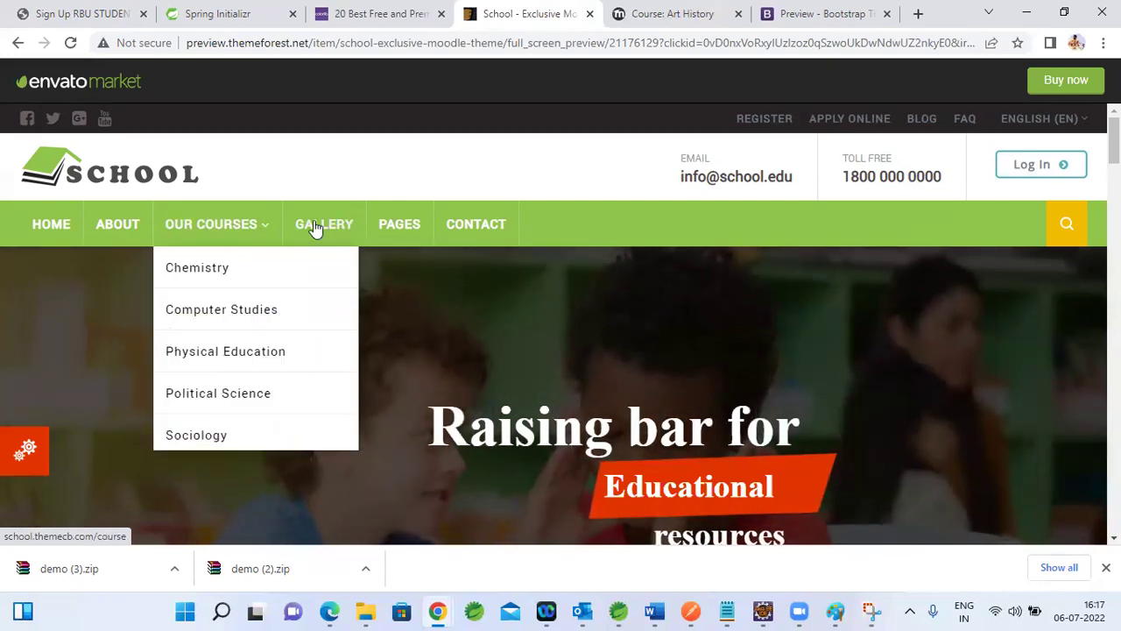
Step: Open the School demo's login page and examine the login form, guest option and footer
click(1054, 166)
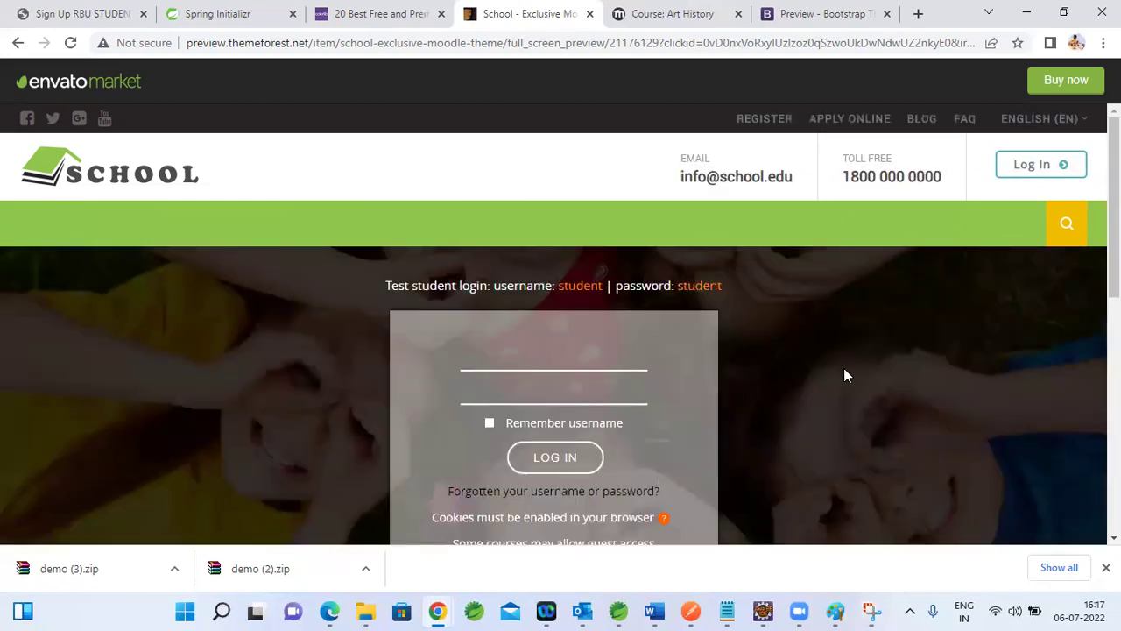
scroll(550, 477, down, 2)
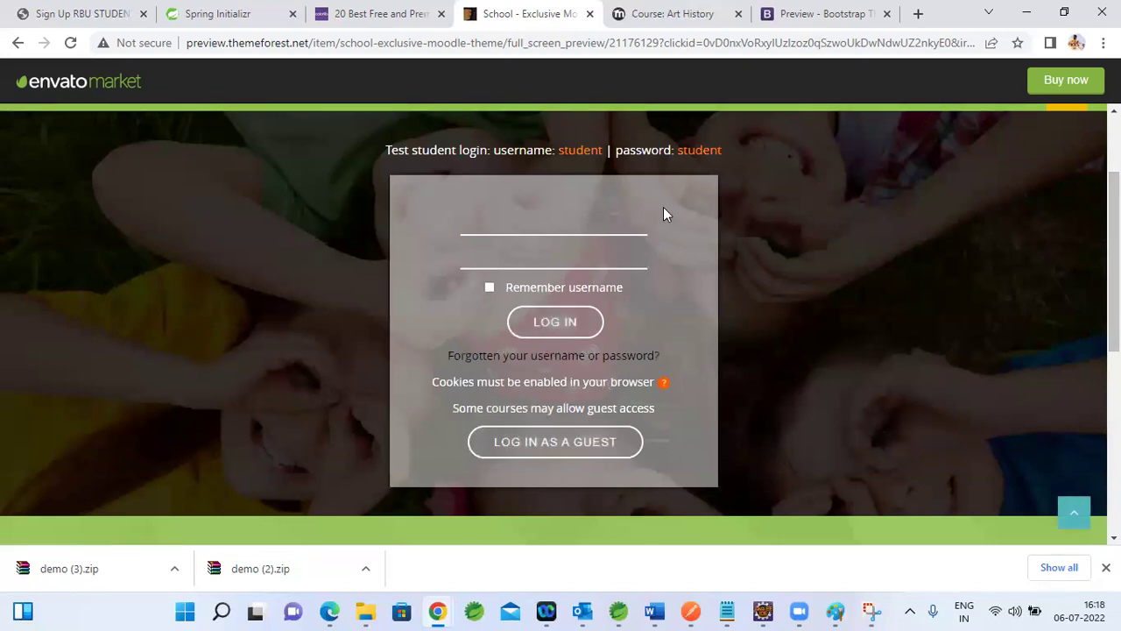
scroll(610, 250, down, 5)
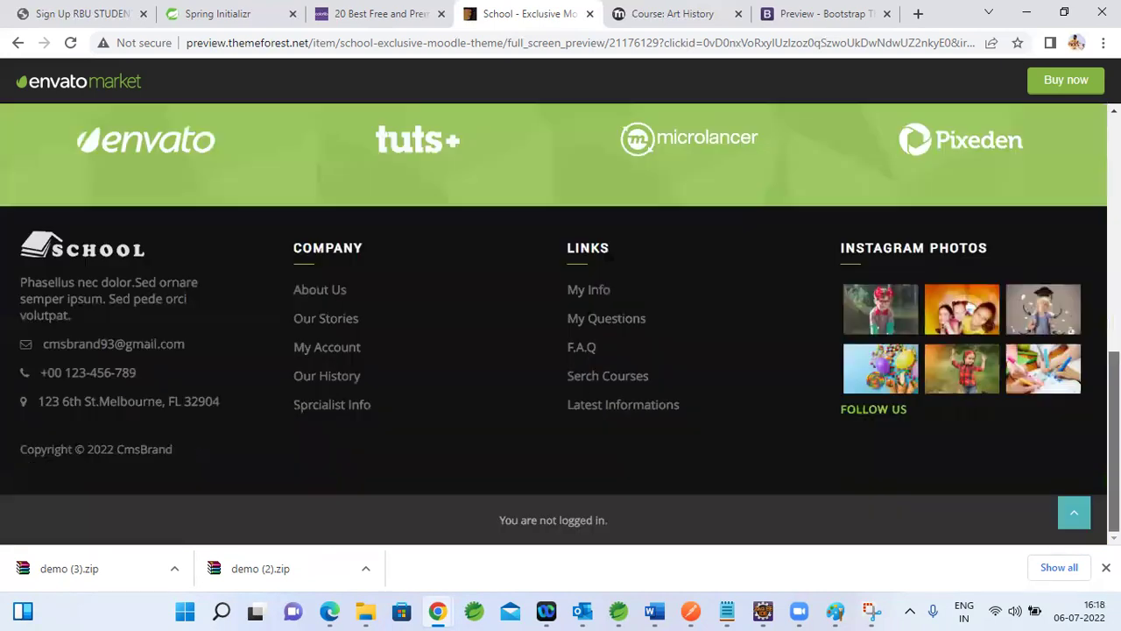
scroll(718, 105, up, 5)
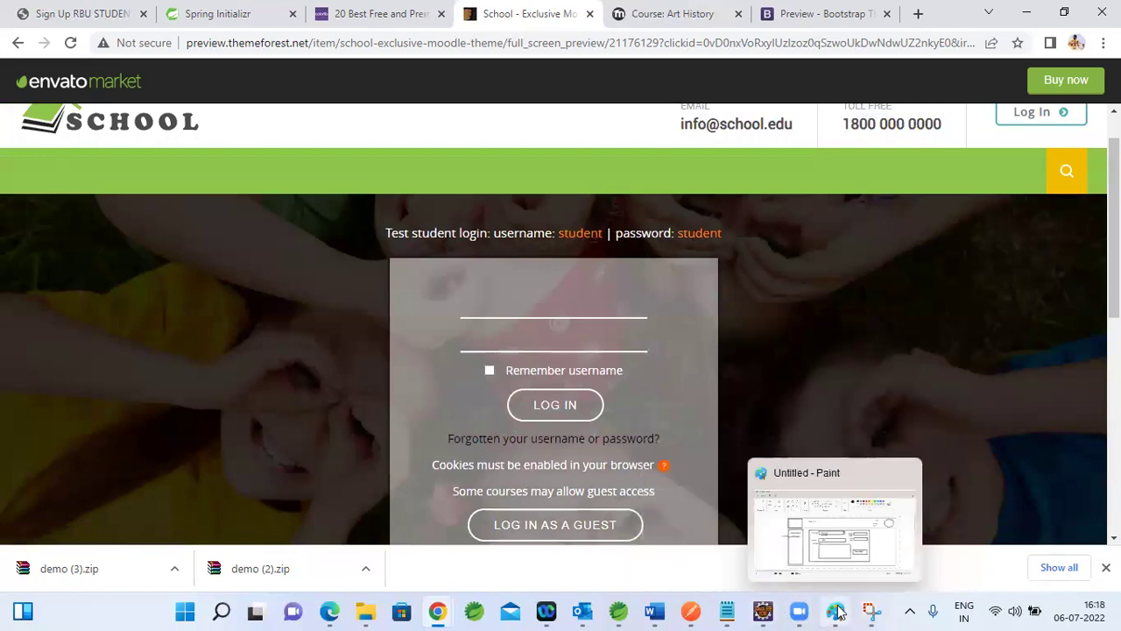
Step: Switch to the LMS document in Word and capitalise the tech stack's Backend entry as "Spring Boot"
mouse_move(654, 610)
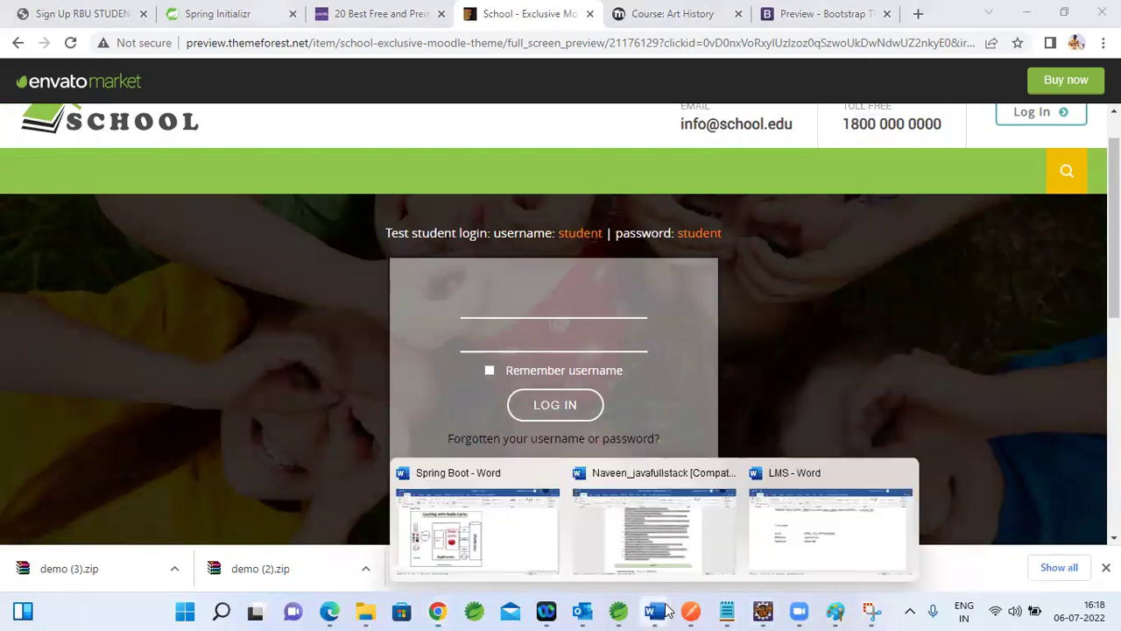
click(831, 526)
double_click(390, 334)
double_click(385, 339)
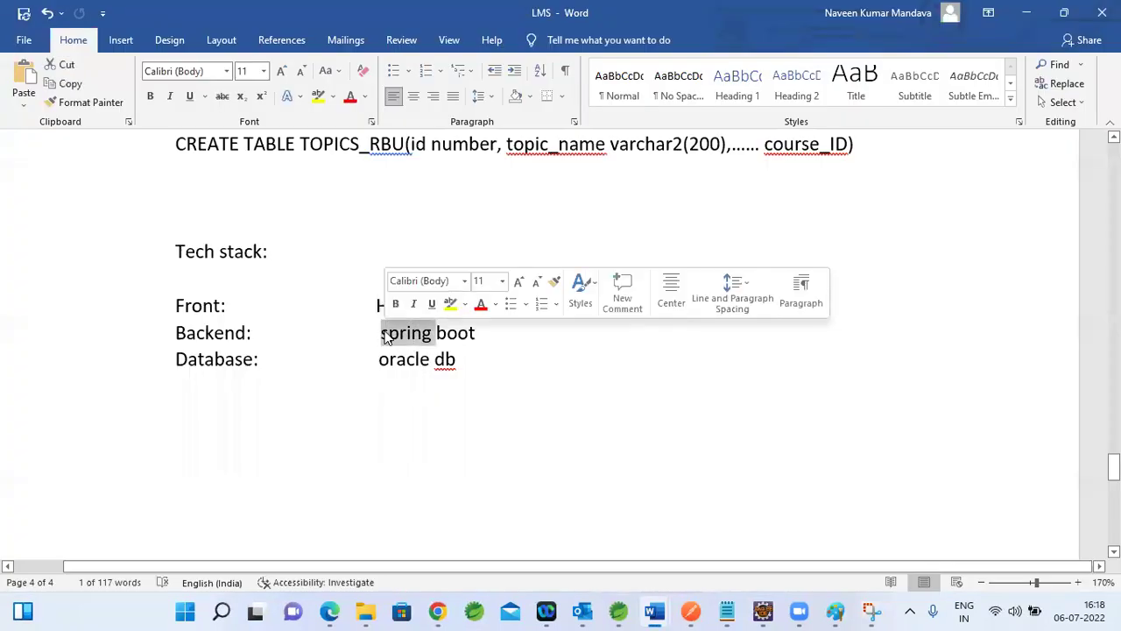
key(BackSpace)
text(Sp)
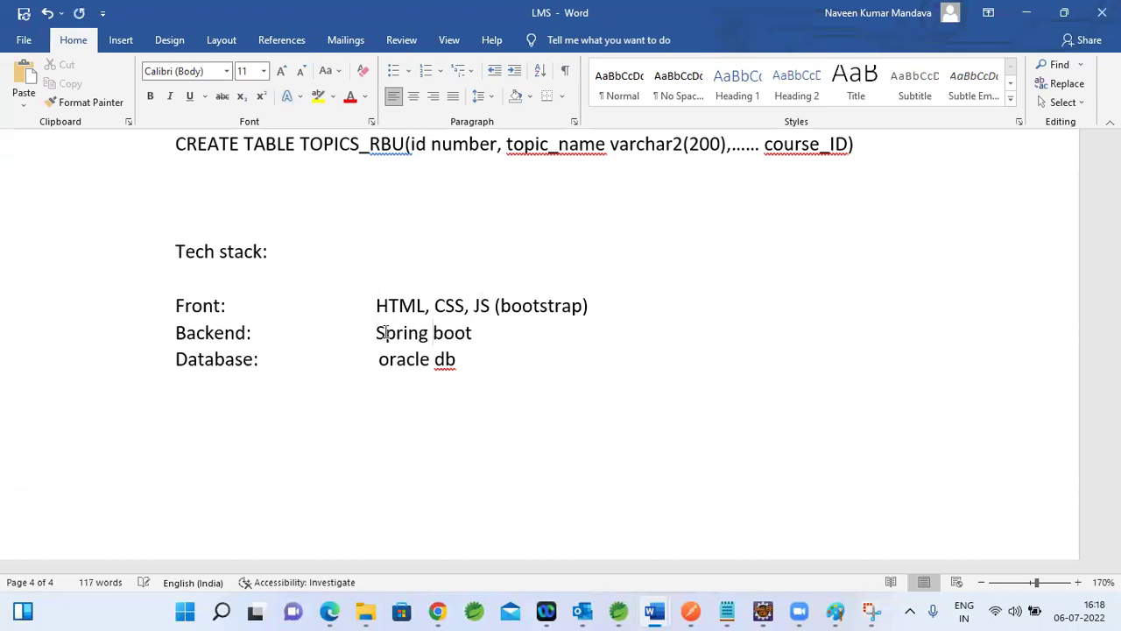
key(shift+Right)
Step: Capitalise the tech stack's Database entry as "Oracle DB"
drag(385, 333, 438, 362)
double_click(440, 364)
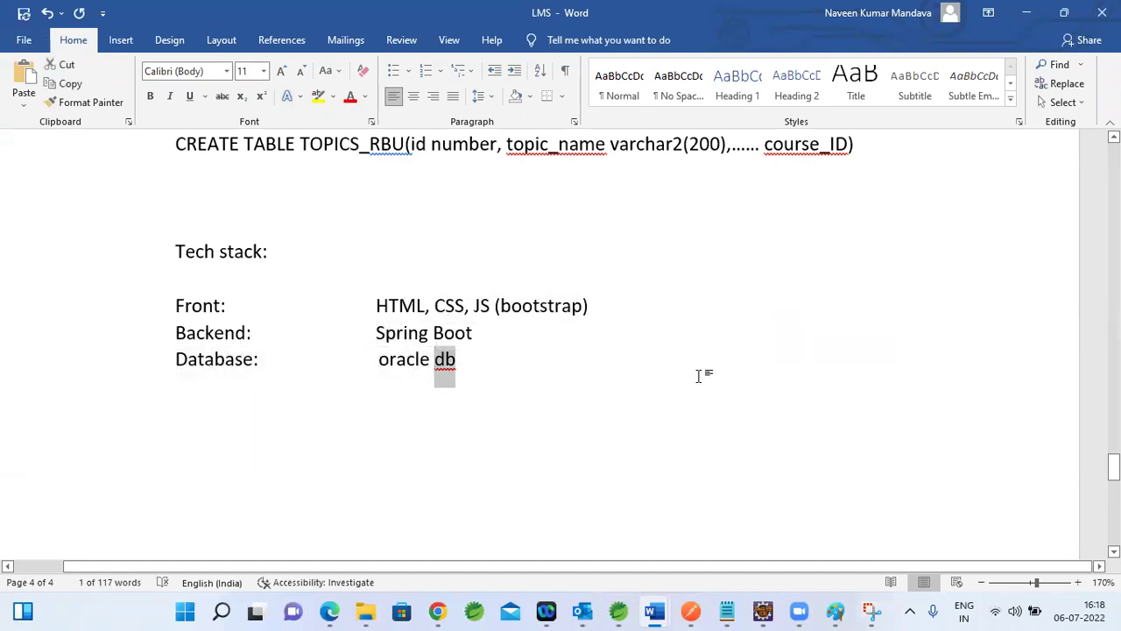
text(DB)
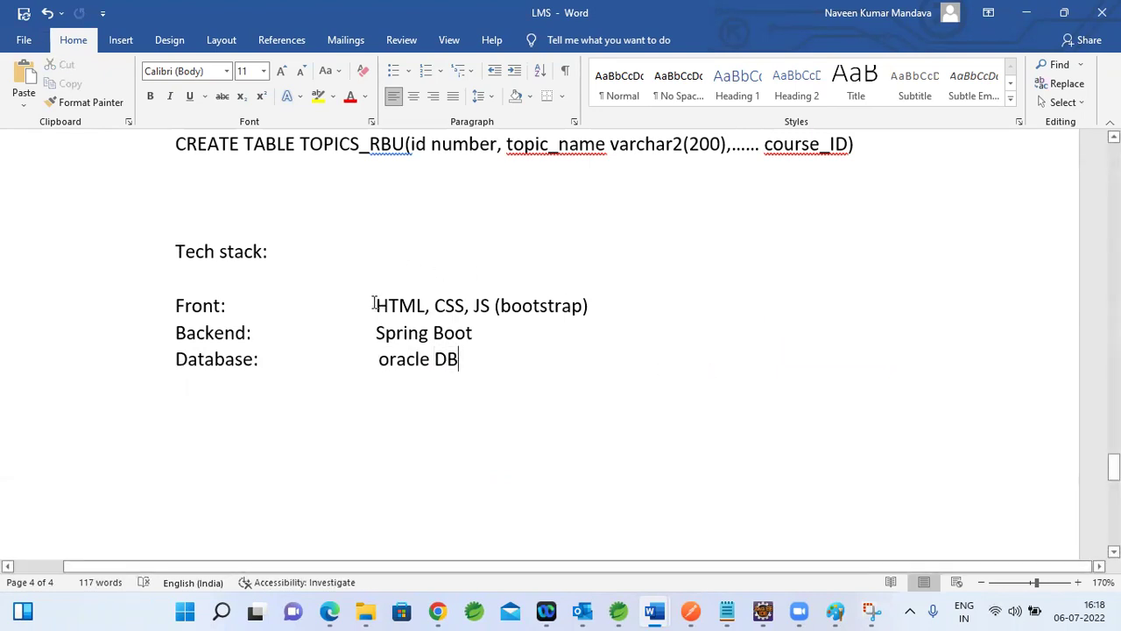
drag(374, 304, 591, 304)
double_click(431, 331)
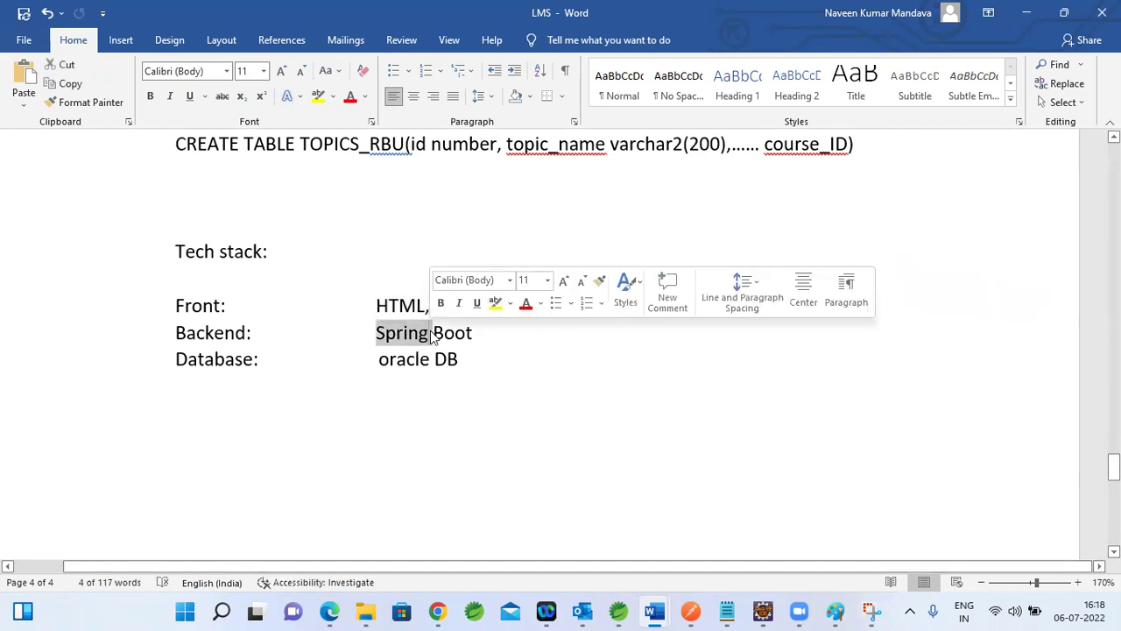
drag(371, 304, 609, 310)
drag(405, 330, 496, 330)
drag(373, 361, 506, 361)
click(421, 359)
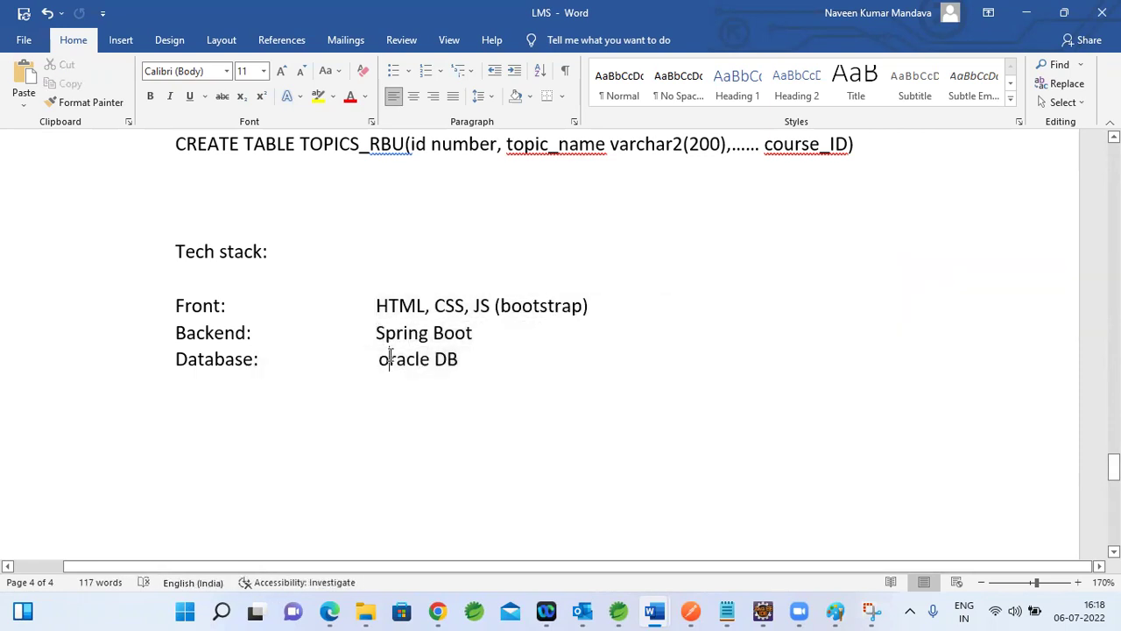
key(Delete)
text(O)
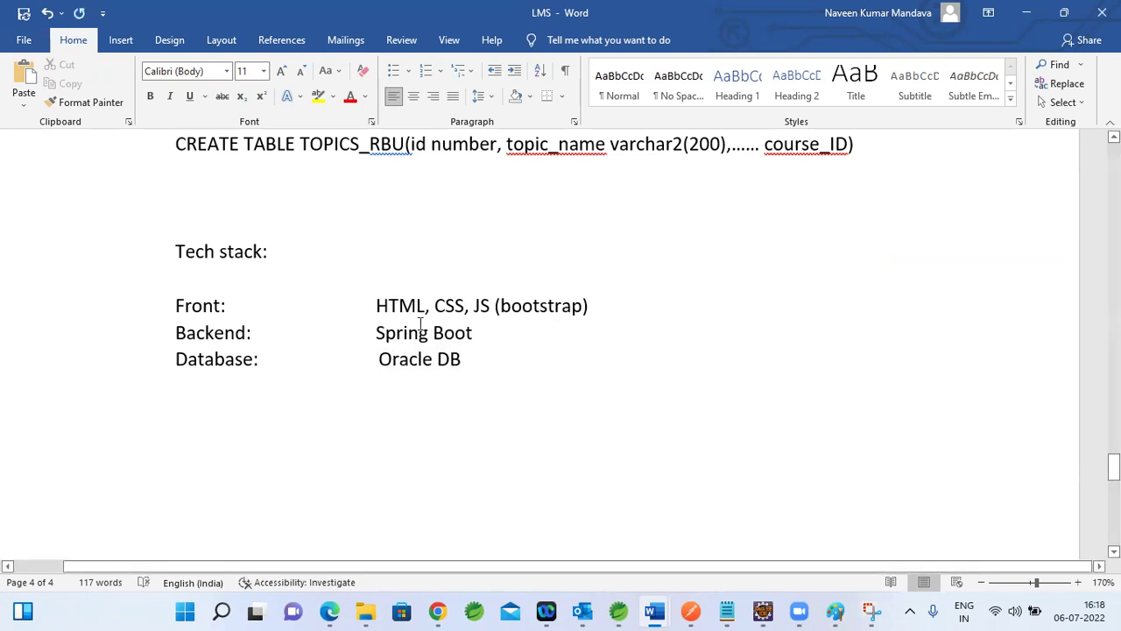
Step: Examine the create-topic mockup in Paint, and return to the LMS document in Word to review its student page and signup form mockups
drag(371, 302, 584, 302)
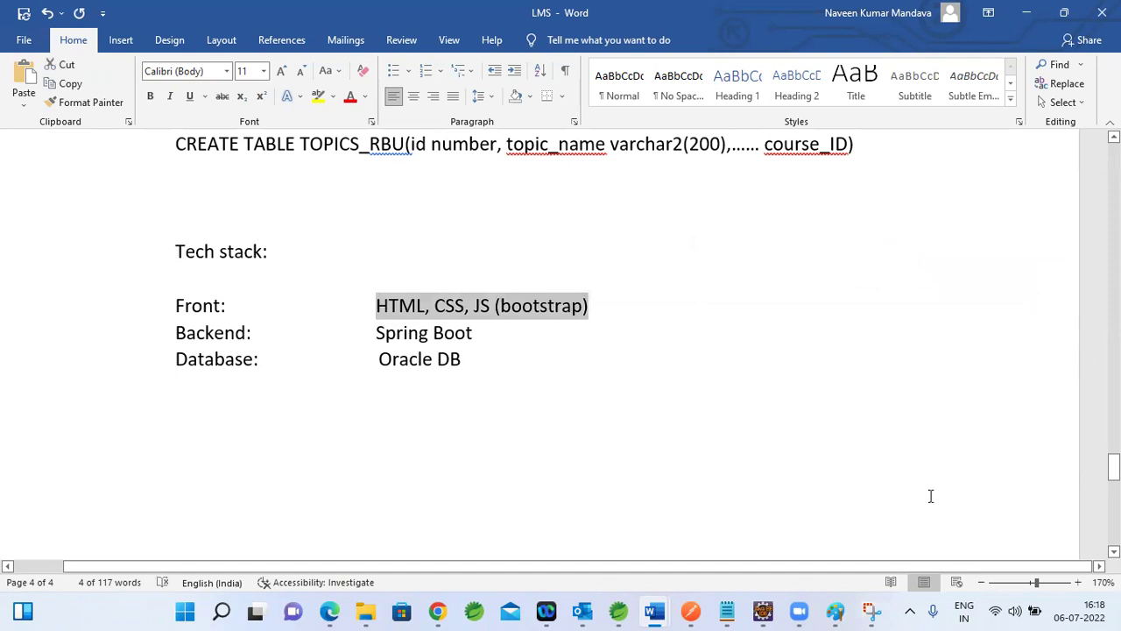
mouse_move(846, 610)
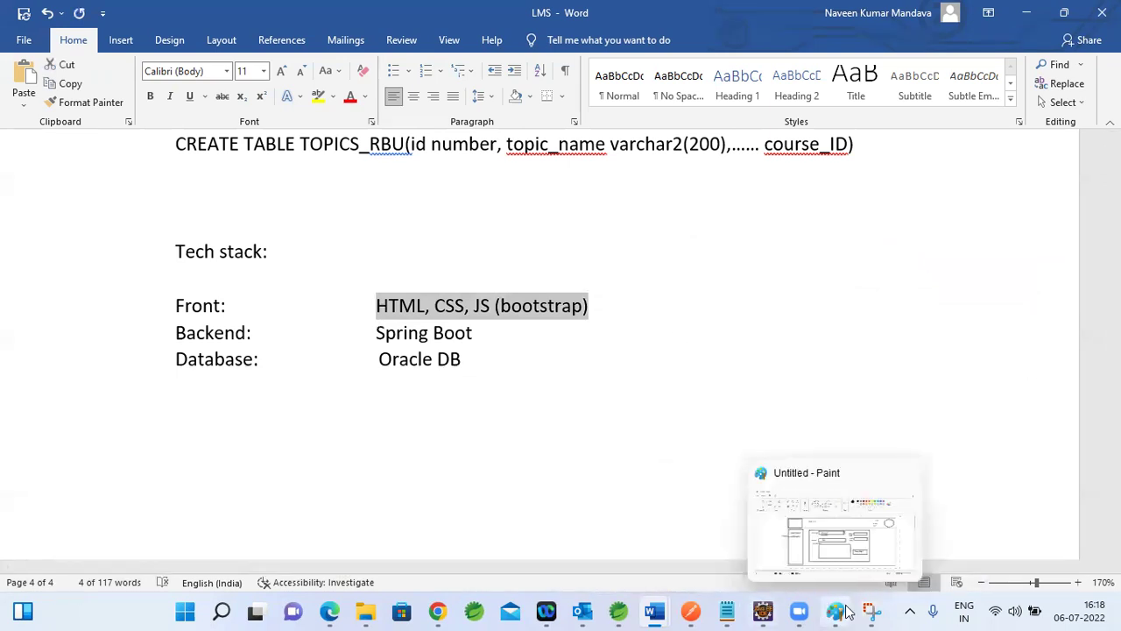
click(829, 550)
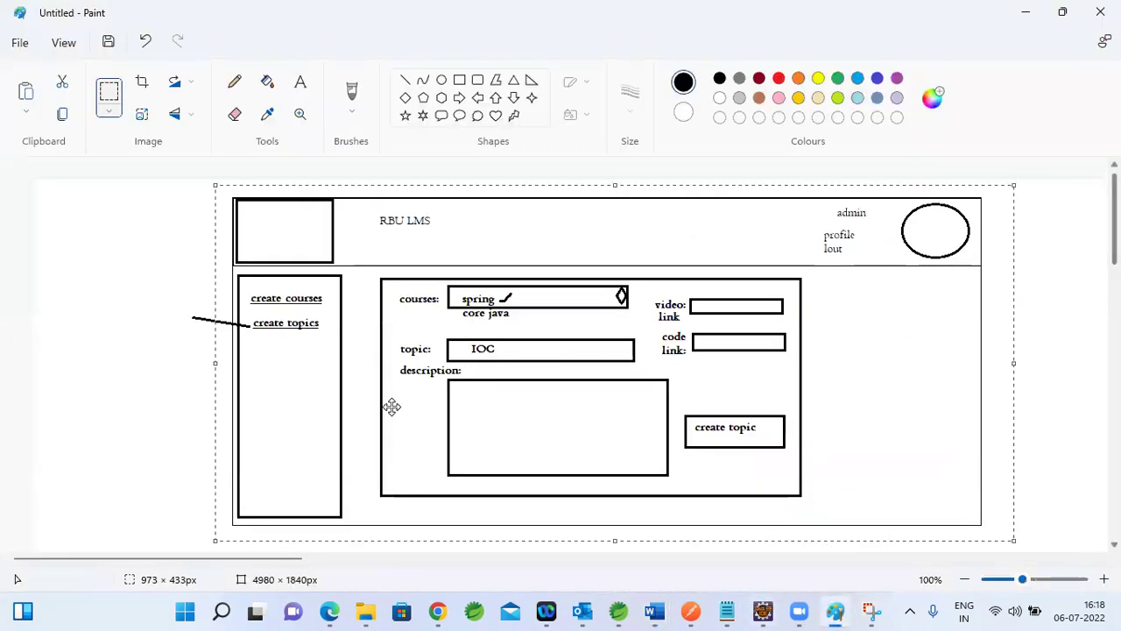
scroll(569, 351, down, 2)
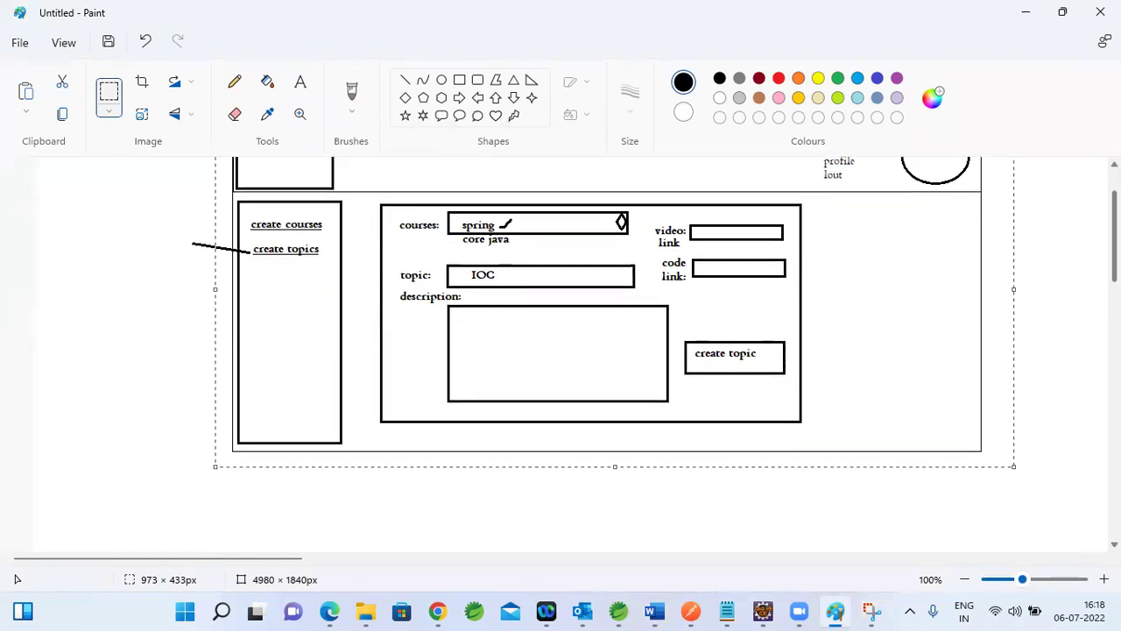
mouse_move(654, 611)
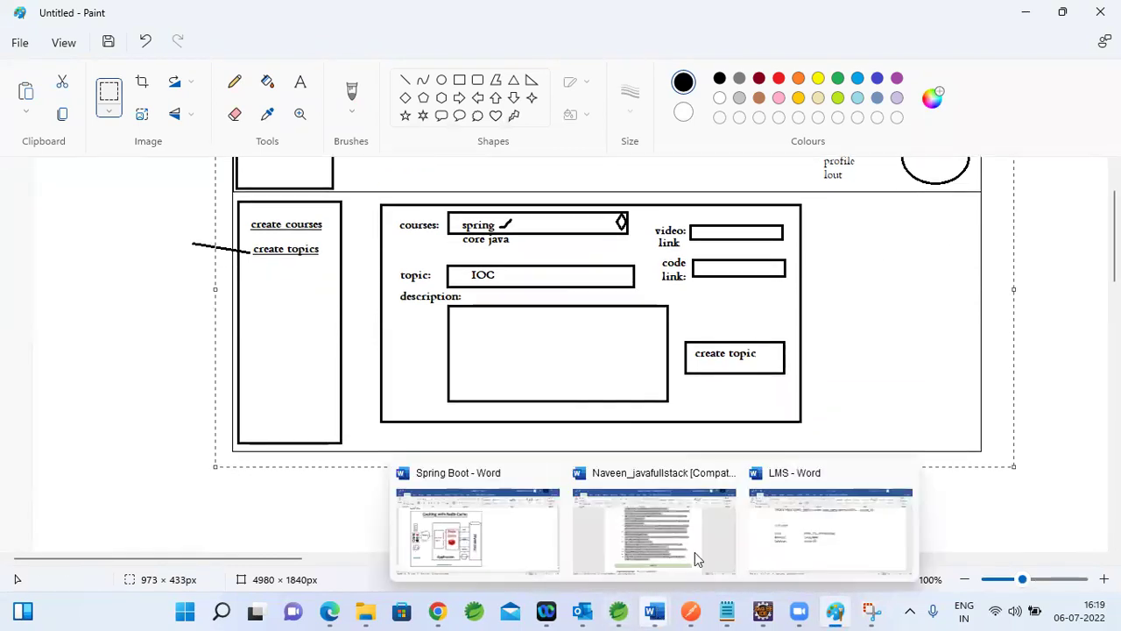
click(802, 516)
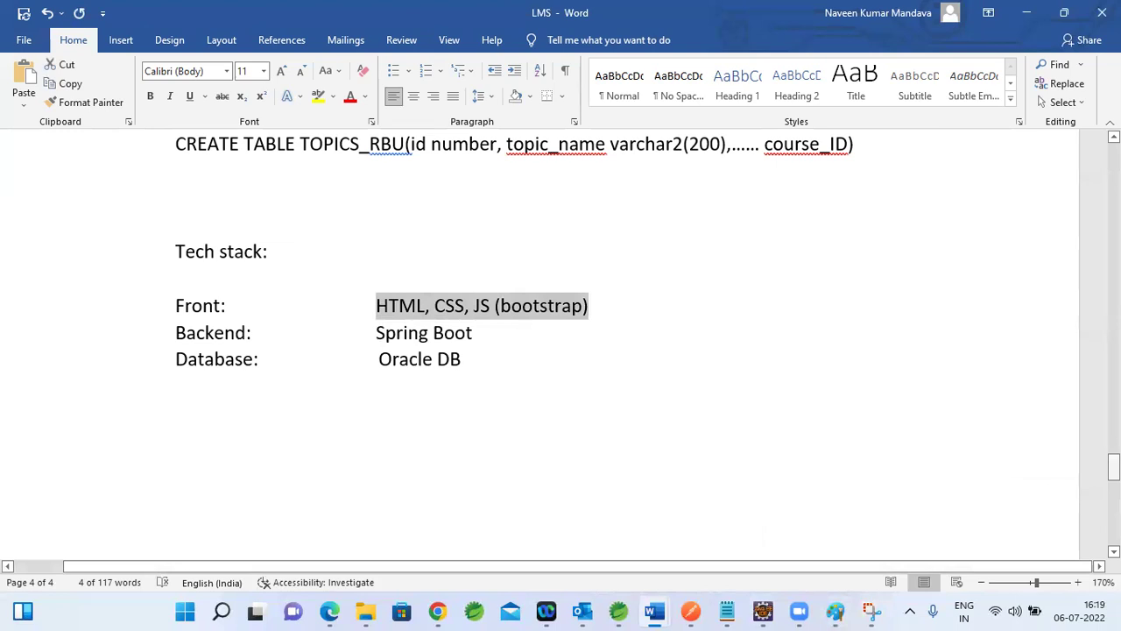
scroll(541, 341, up, 15)
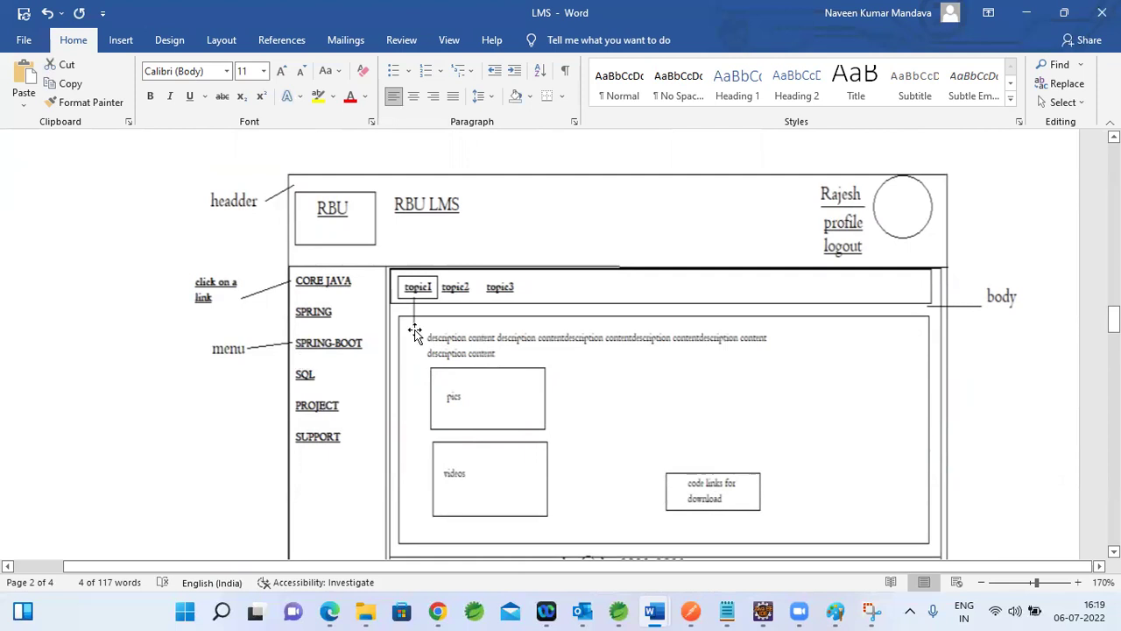
mouse_move(1113, 320)
mouse_down()
mouse_move(1113, 253)
mouse_move(1113, 410)
mouse_move(1113, 168)
mouse_up()
scroll(794, 310, down, 1)
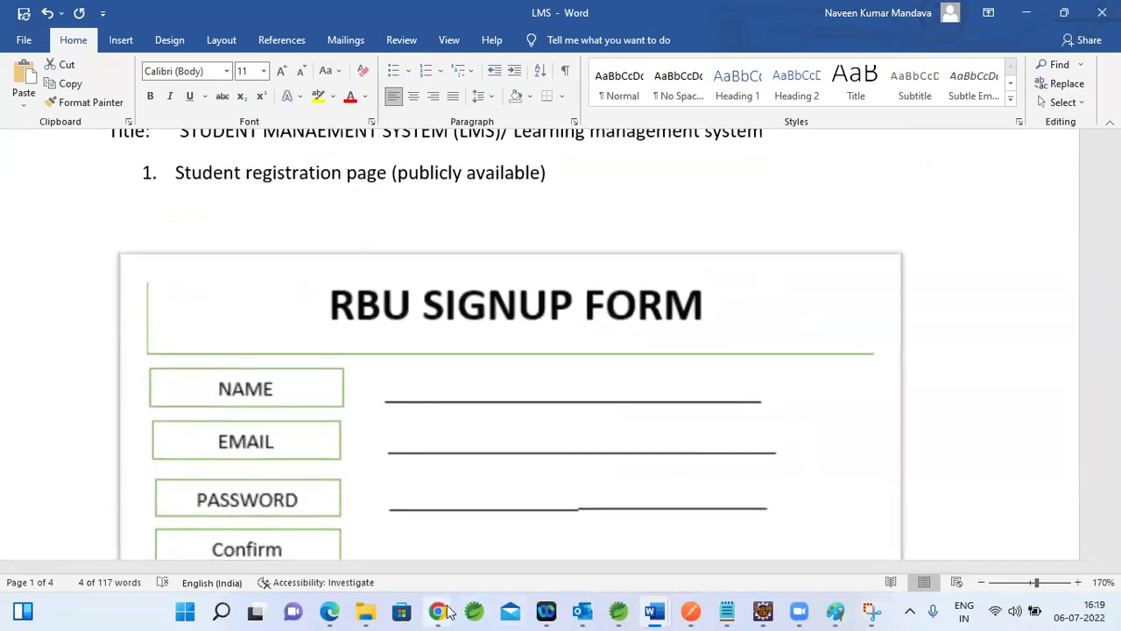
Step: Switch to Chrome, open rbutech.in and inspect its home page and services course list
mouse_move(437, 610)
click(476, 525)
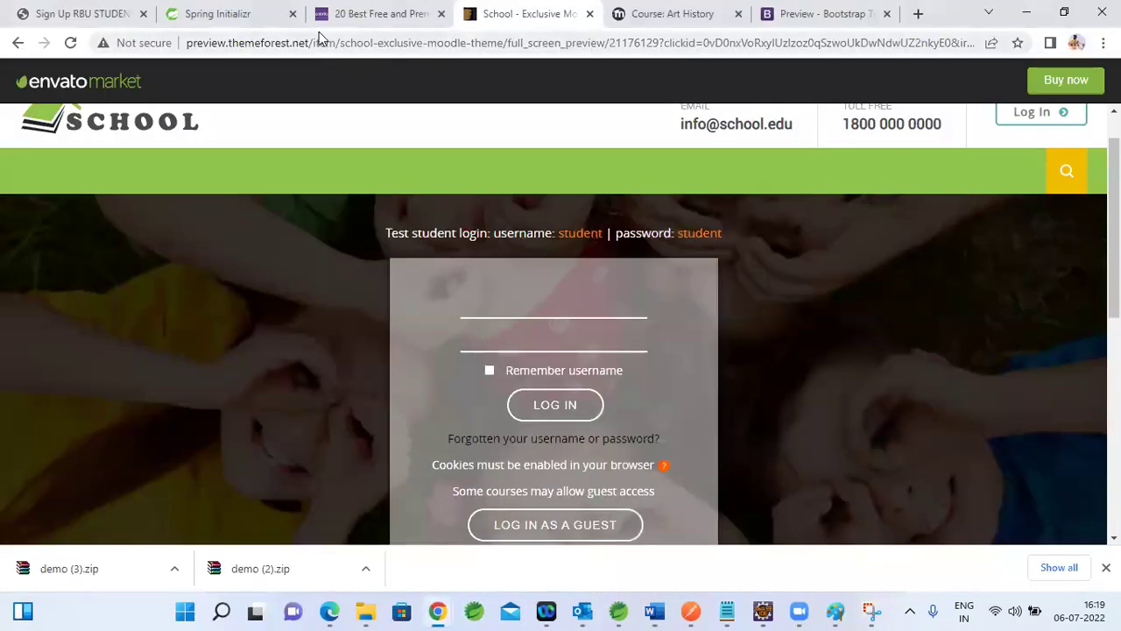
click(326, 41)
text(rbu)
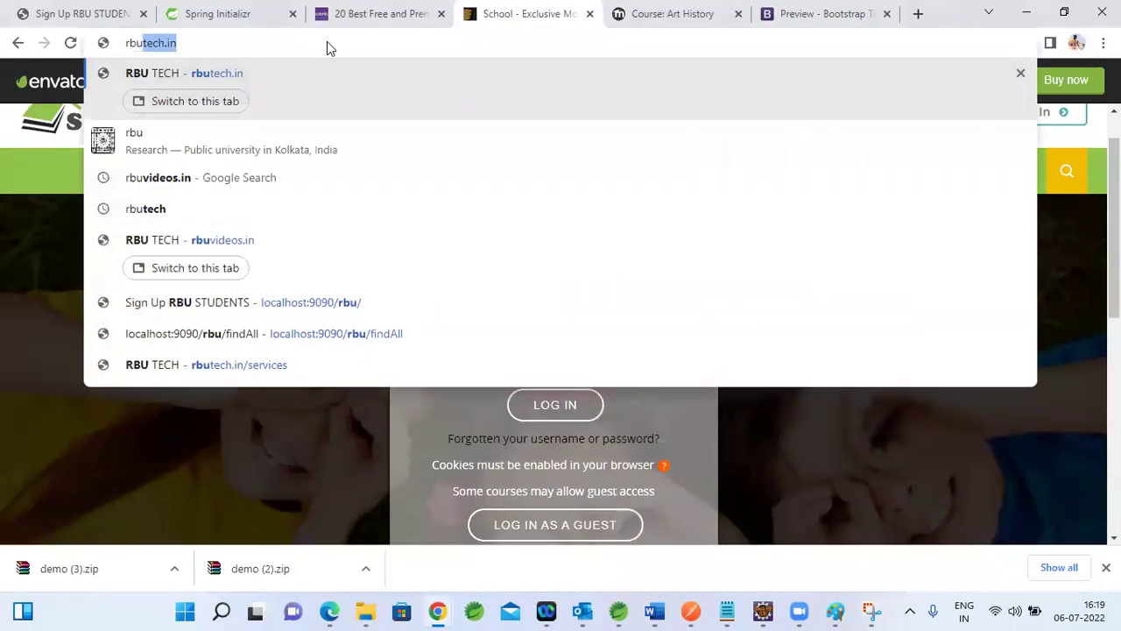
key(Return)
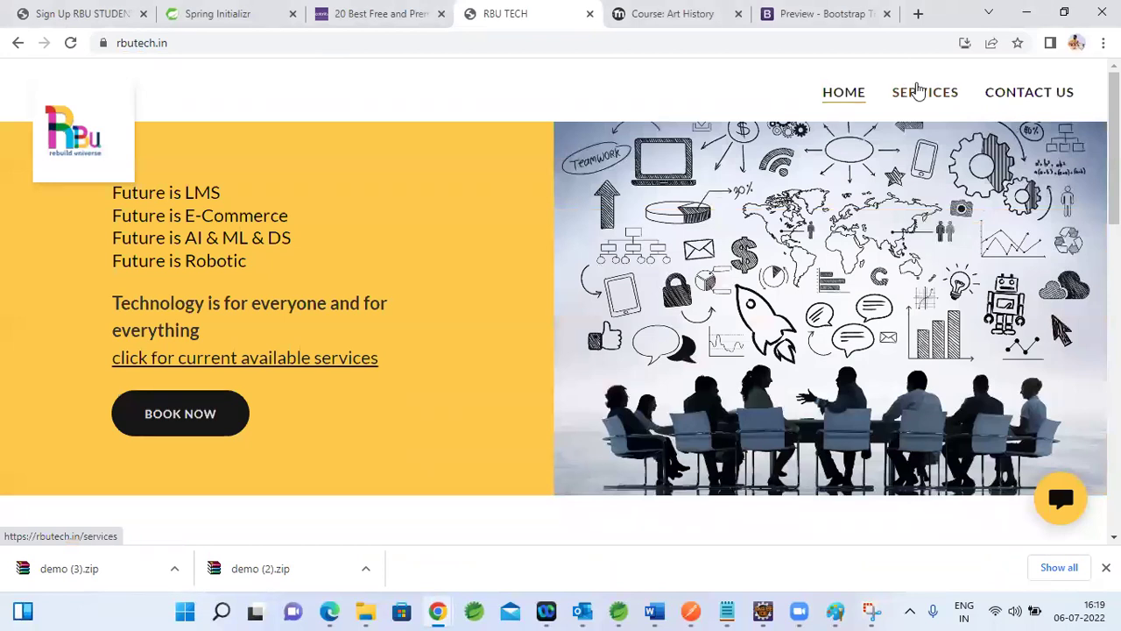
click(280, 356)
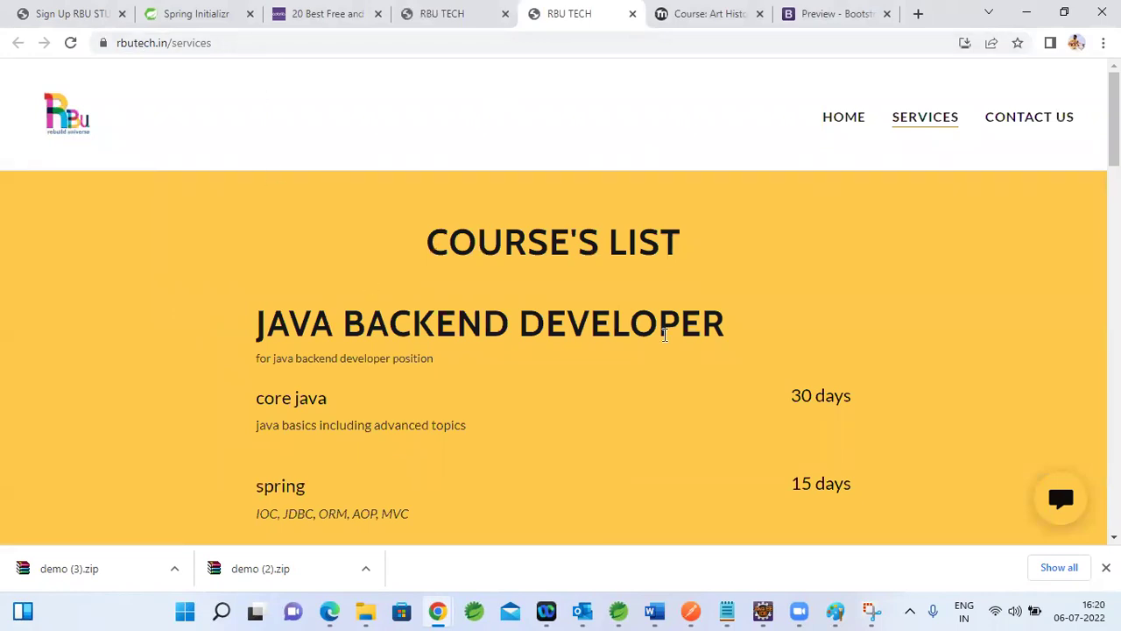
scroll(1113, 119, down, 1)
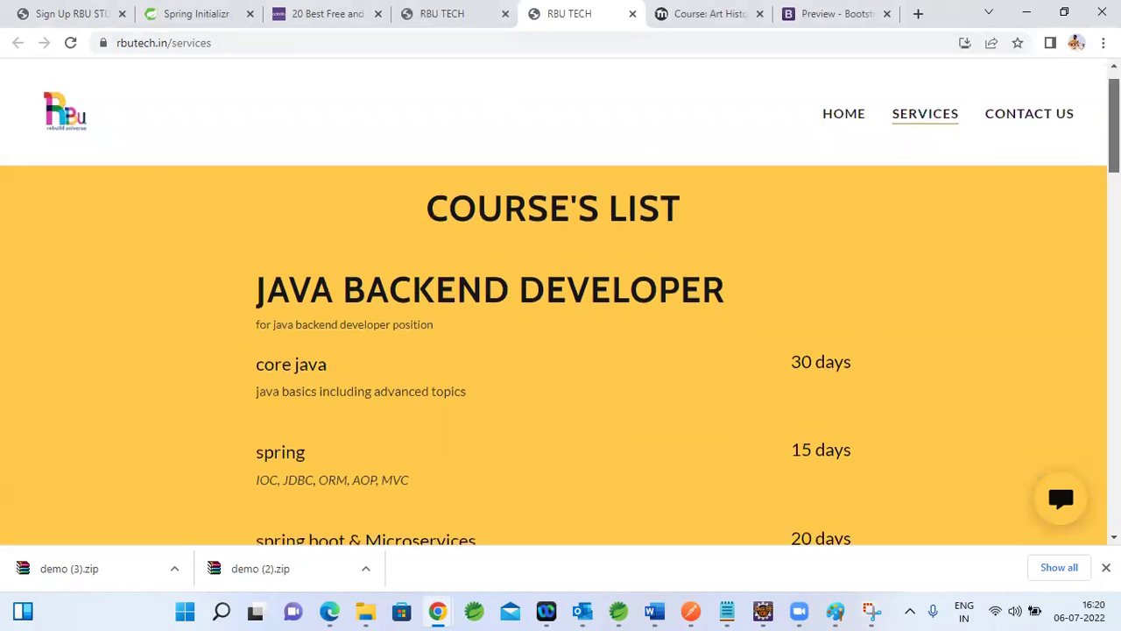
drag(169, 43, 344, 42)
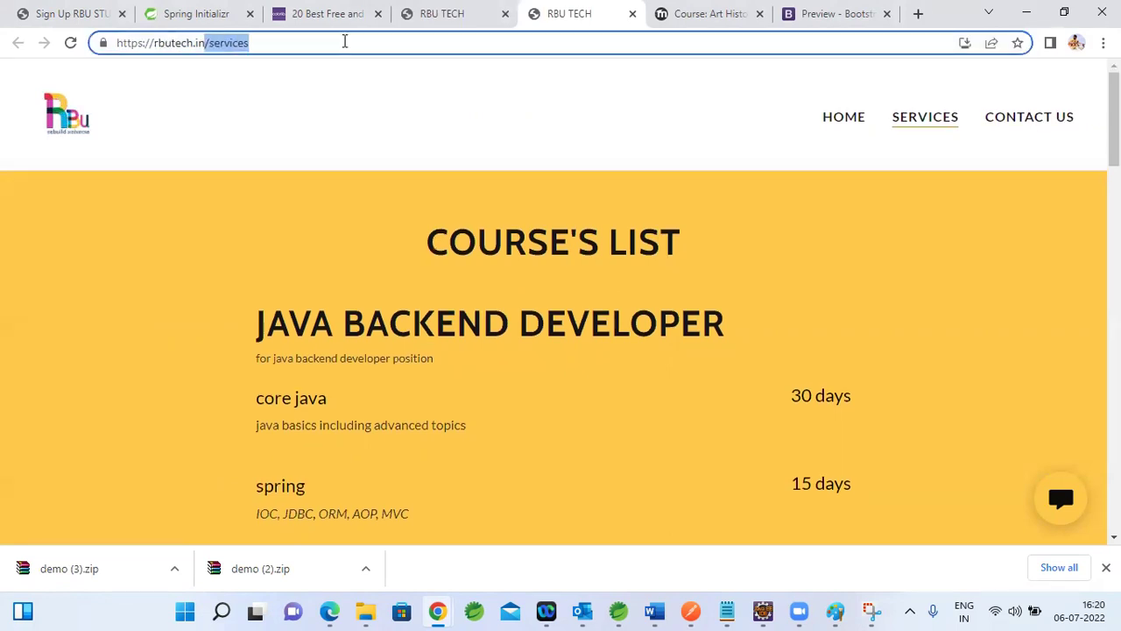
key(BackSpace)
key(Return)
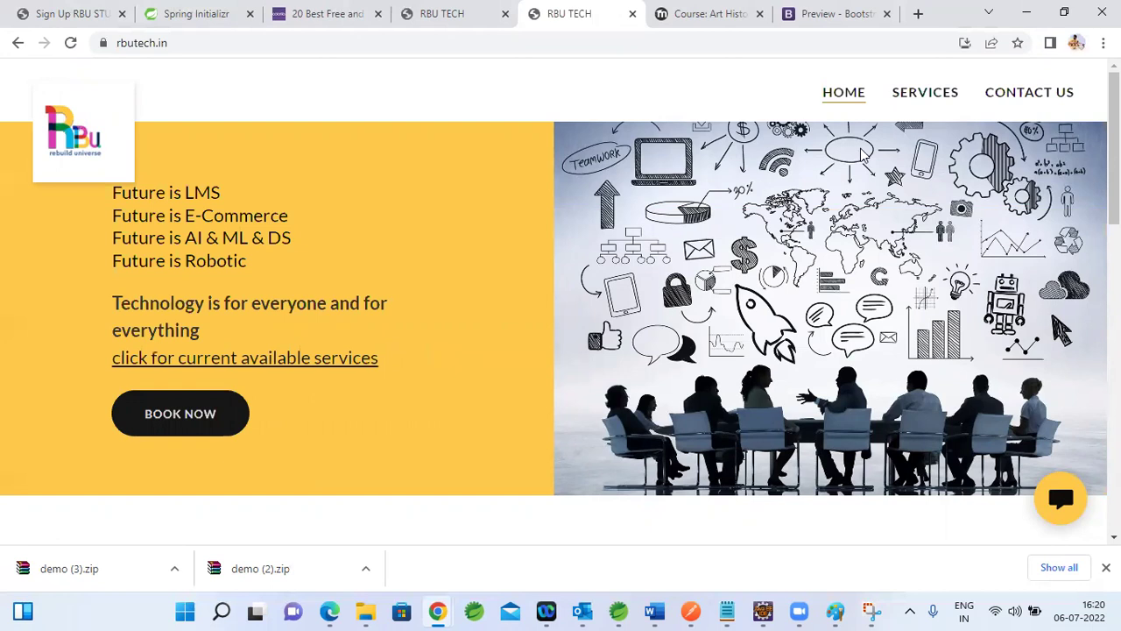
Step: Open rbuvideos.in in a new tab and compare its home page with the LMS document's signup form
click(918, 13)
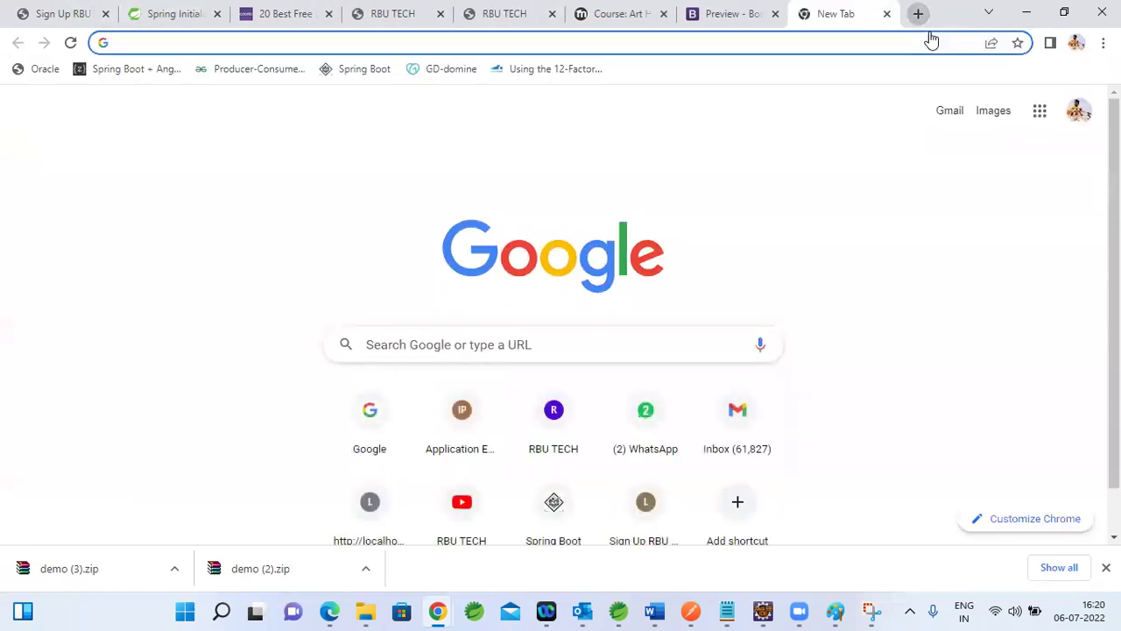
text(rbuvideo)
key(Return)
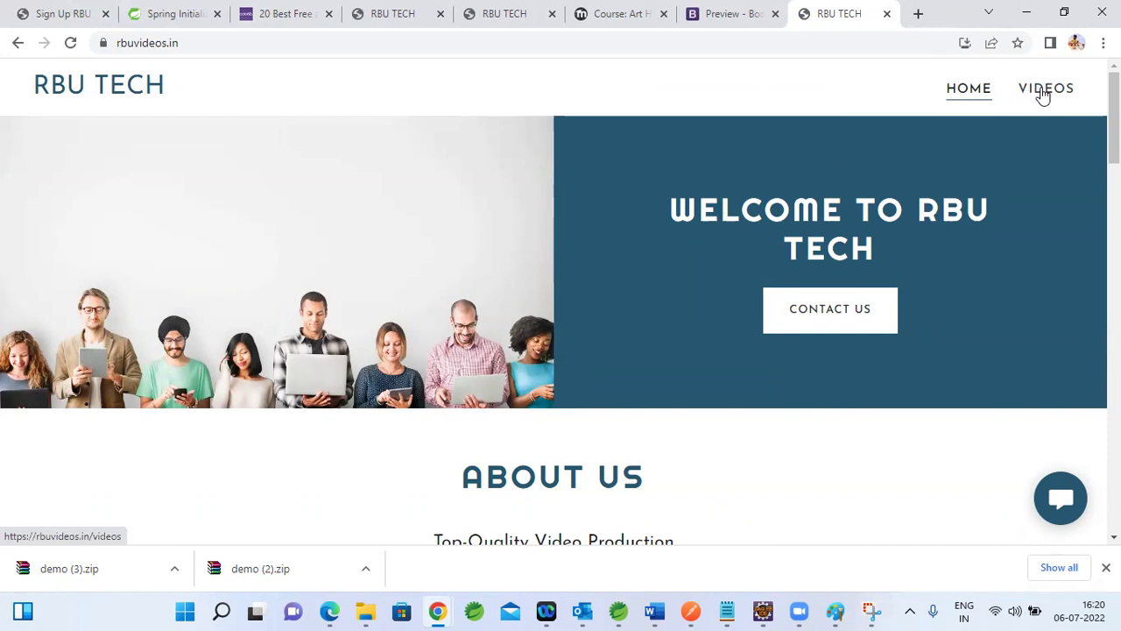
click(209, 44)
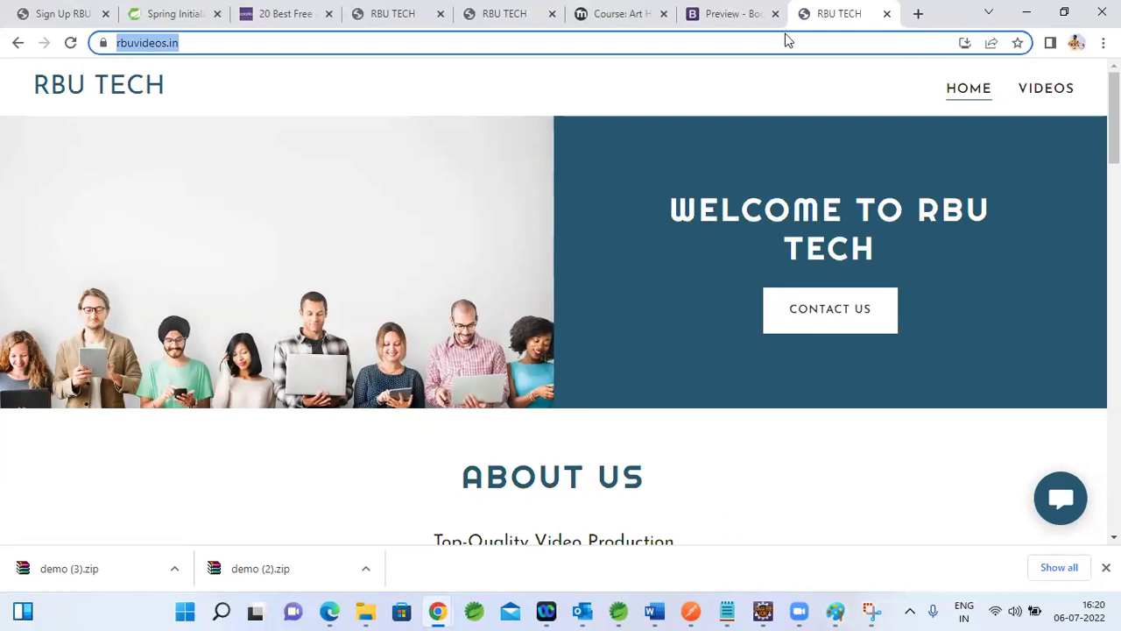
mouse_move(655, 610)
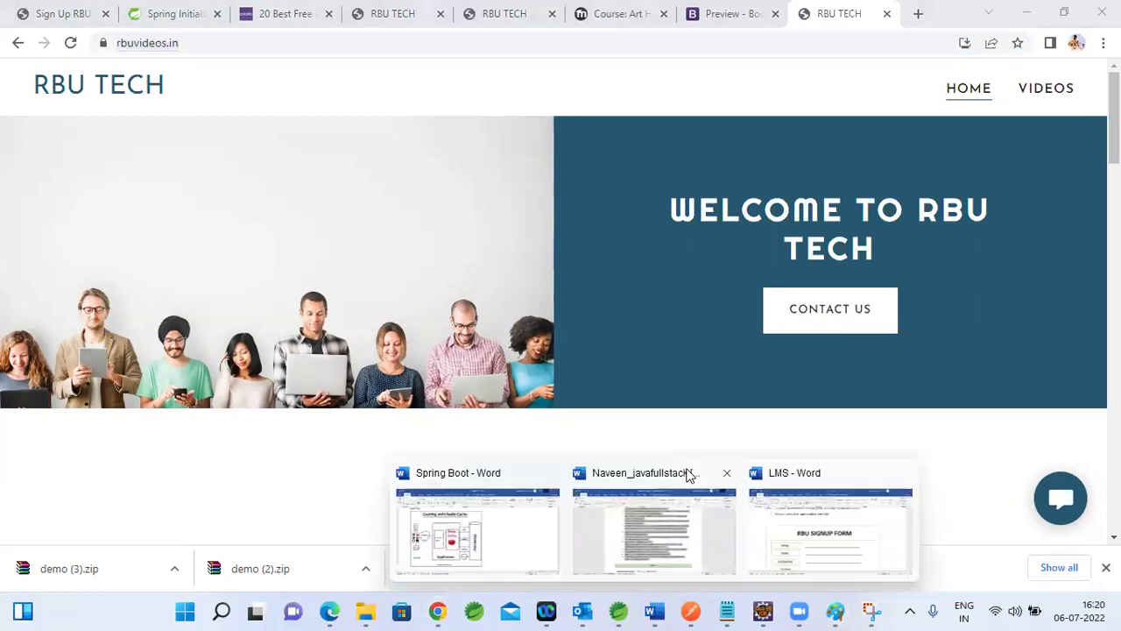
click(786, 503)
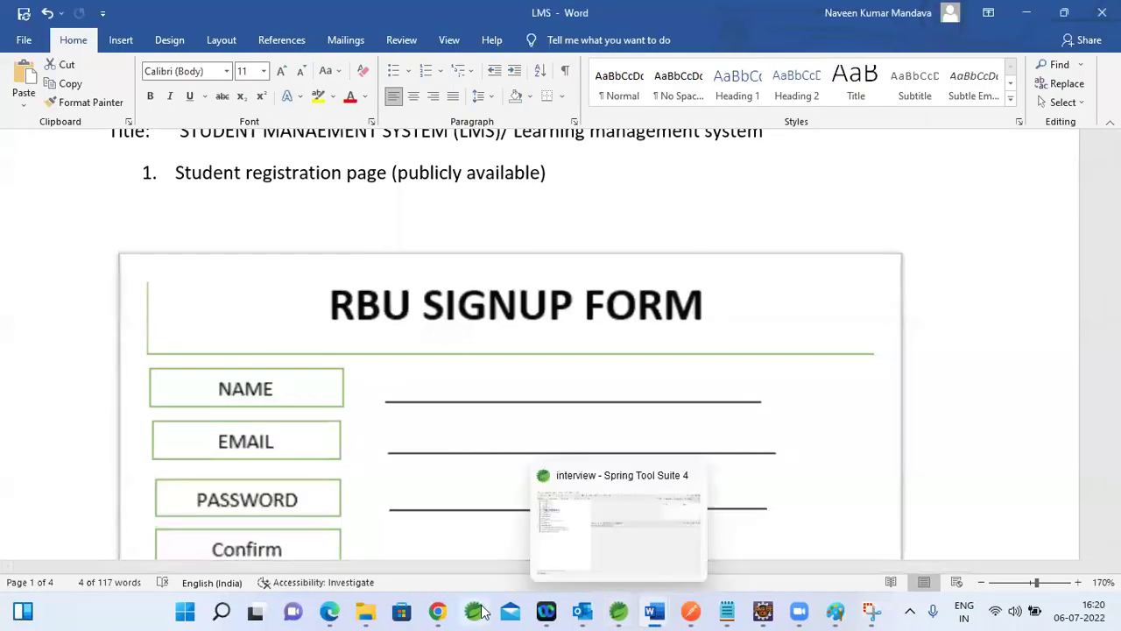
mouse_move(441, 610)
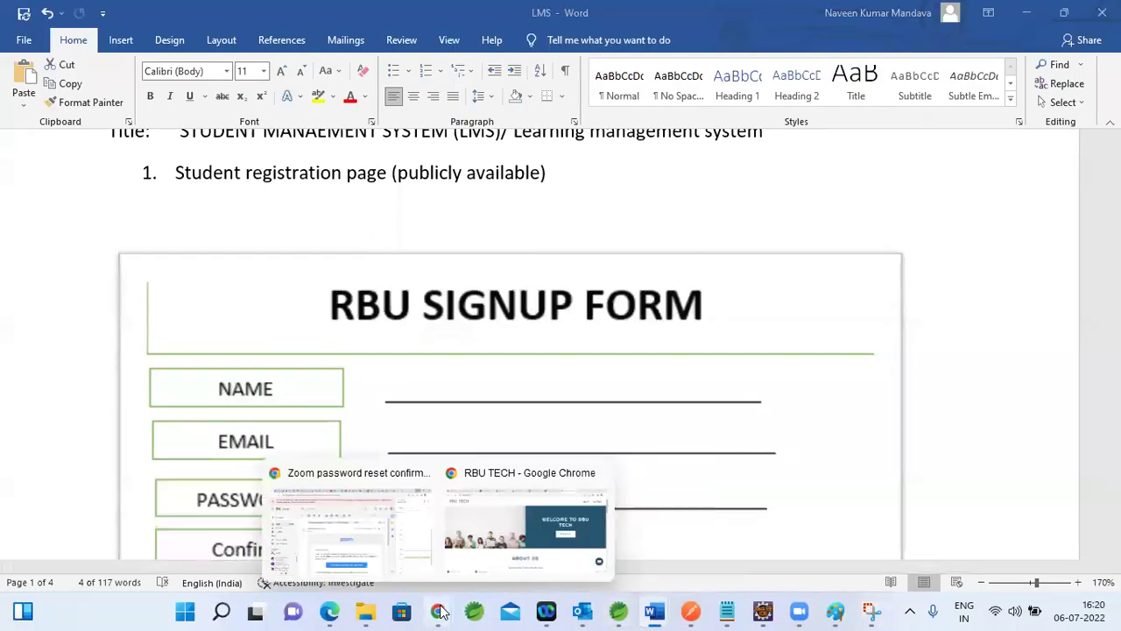
click(496, 500)
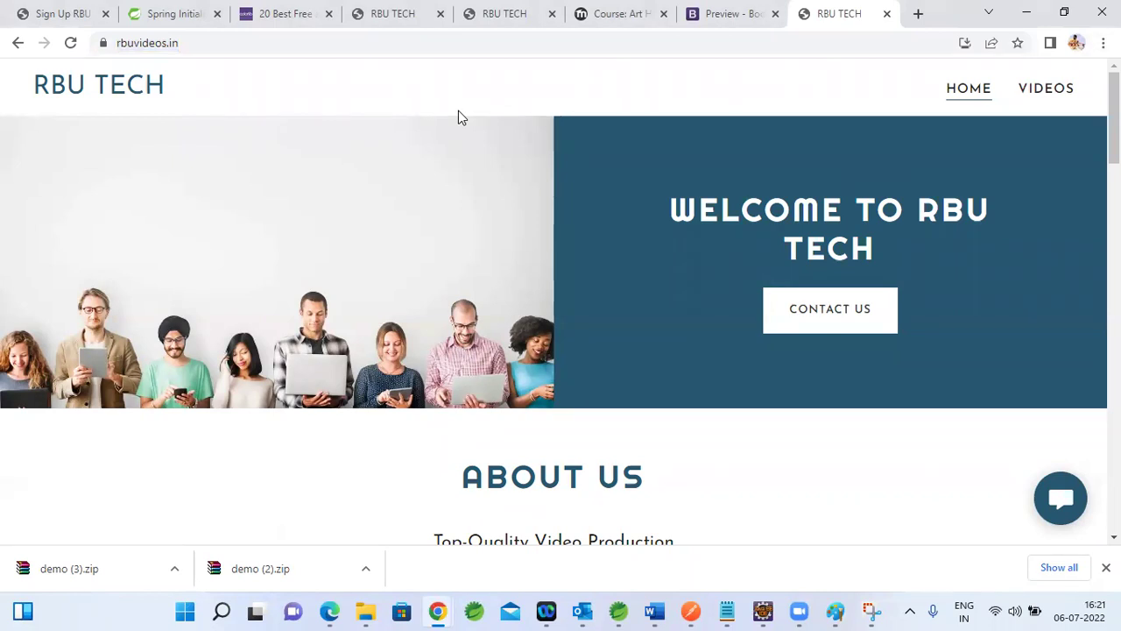
Step: Search Google for "html w3schools" in a new tab and open the W3Schools HTML Tutorial
key(ctrl+t)
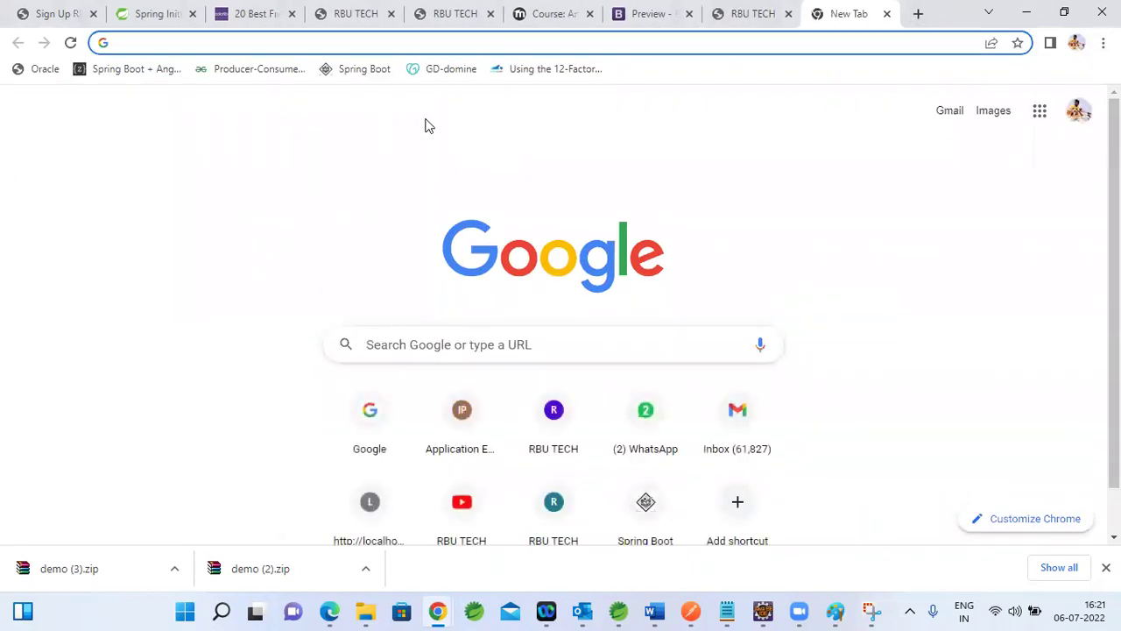
text(google.com)
key(Return)
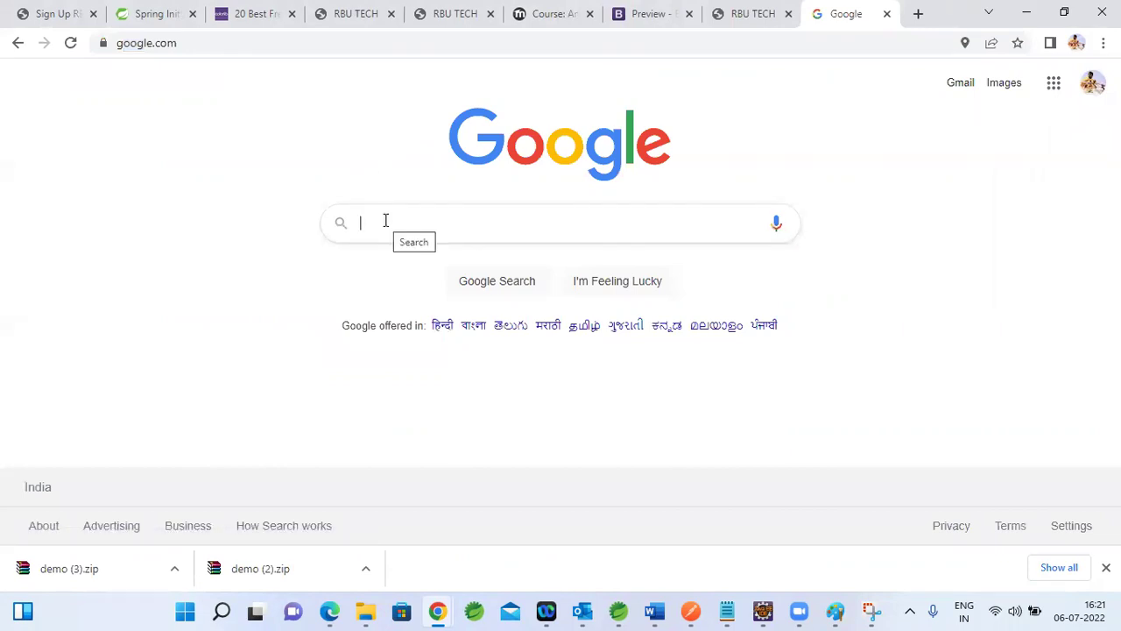
text(html w3)
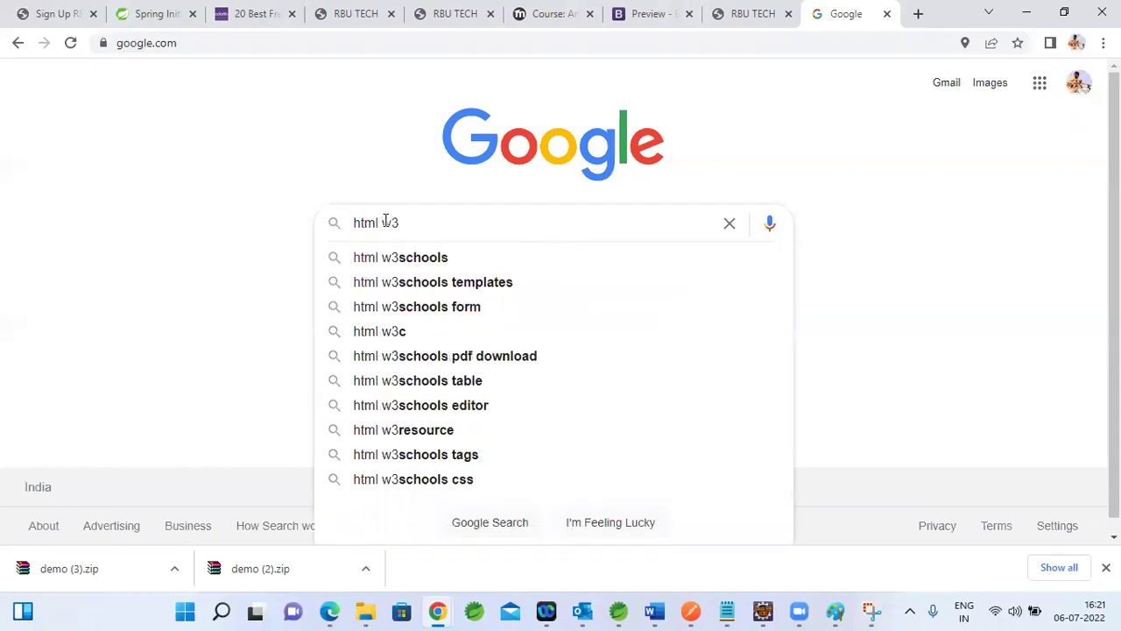
key(Down)
key(Return)
click(241, 308)
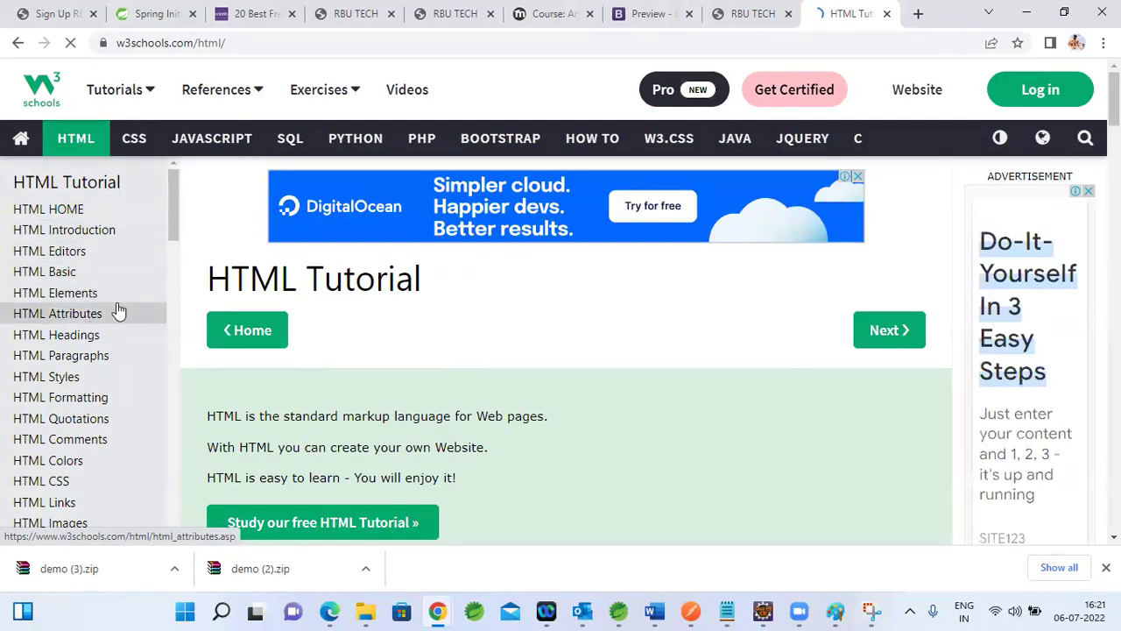
Step: Find the HTML Forms lesson and open its first example in the Tryit editor
drag(173, 196, 170, 343)
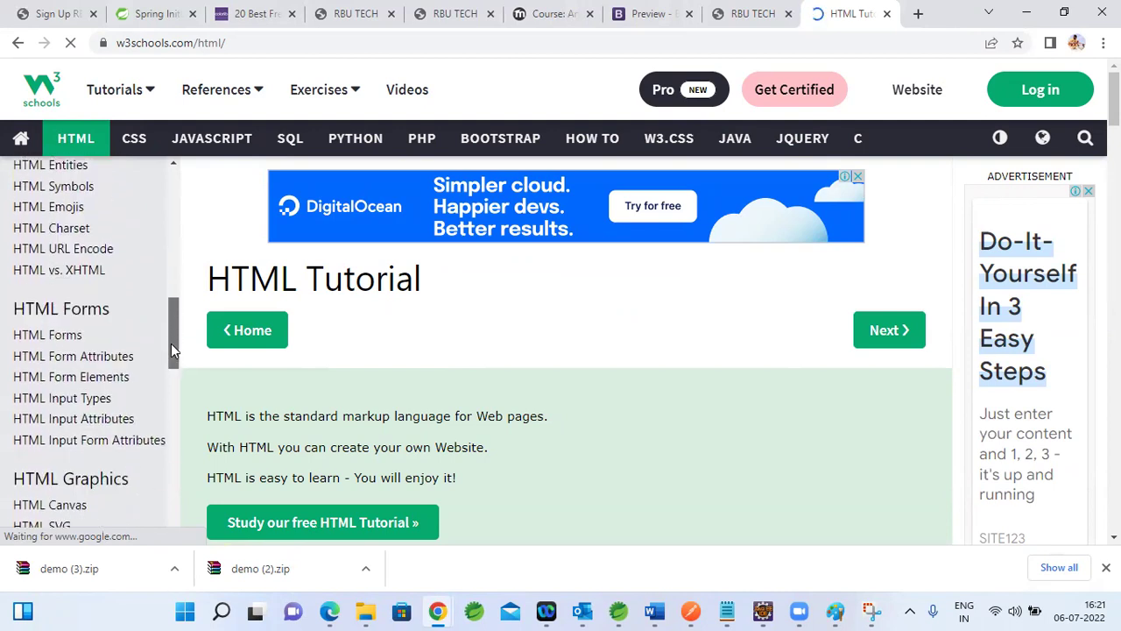
click(98, 336)
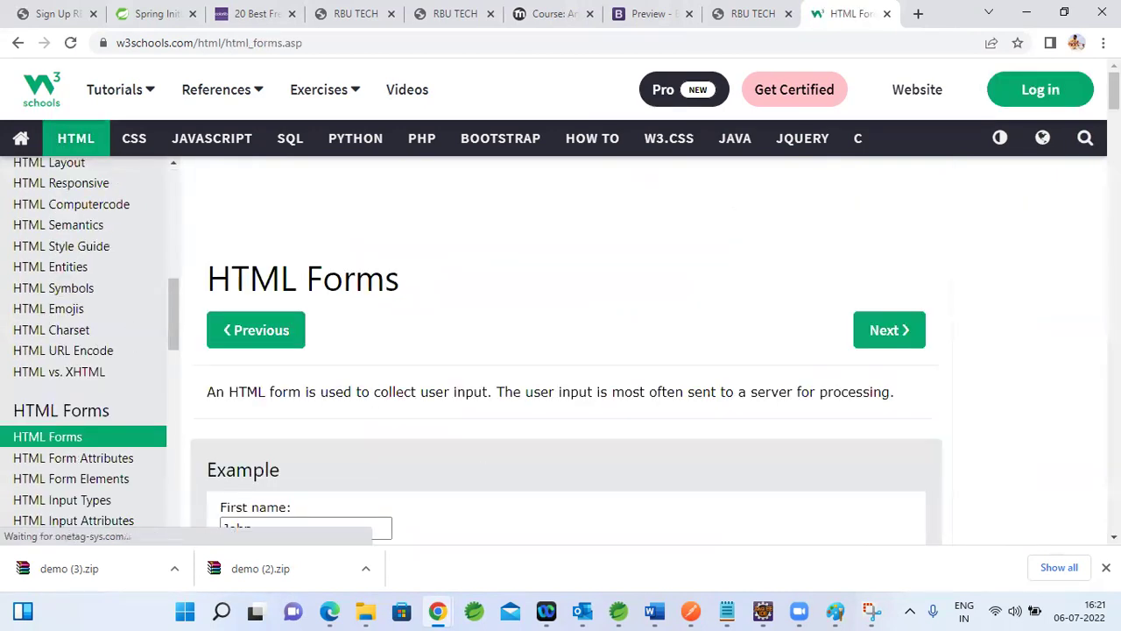
scroll(561, 350, down, 2)
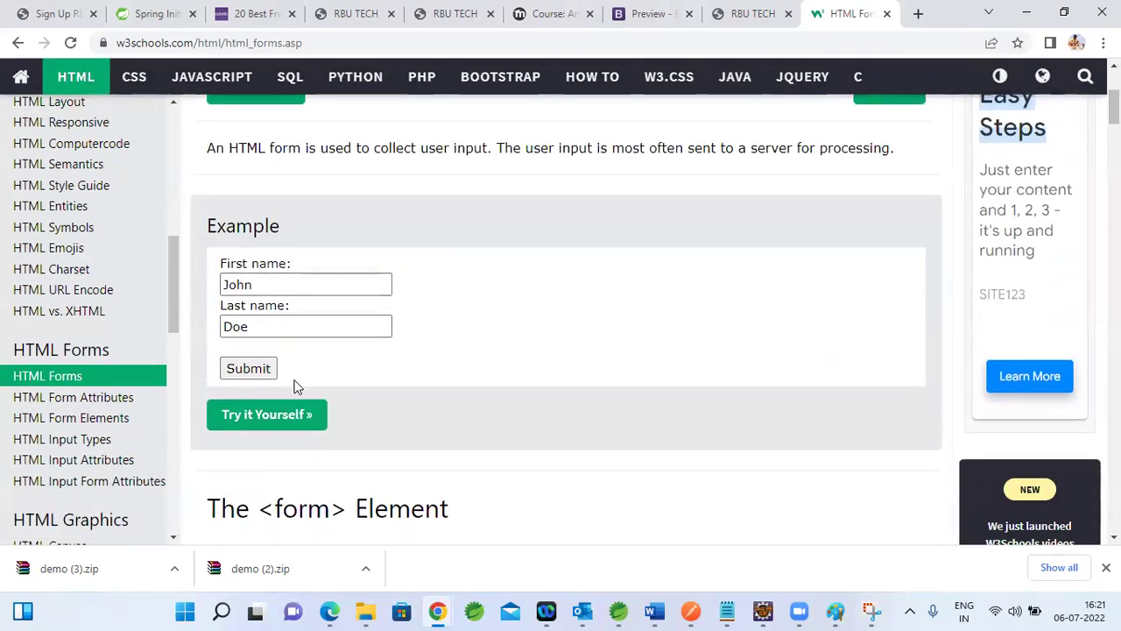
click(286, 415)
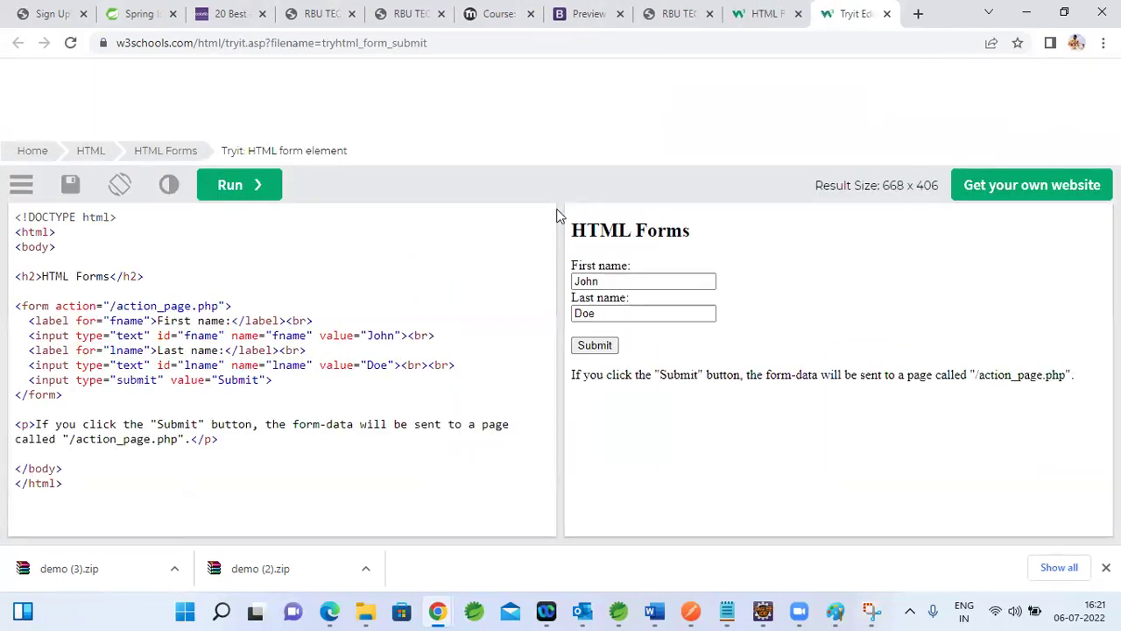
Step: Examine the first-name input line's type, id, name and value attributes against the rendered form
drag(26, 320, 129, 364)
click(128, 364)
drag(32, 333, 137, 335)
double_click(134, 335)
double_click(187, 335)
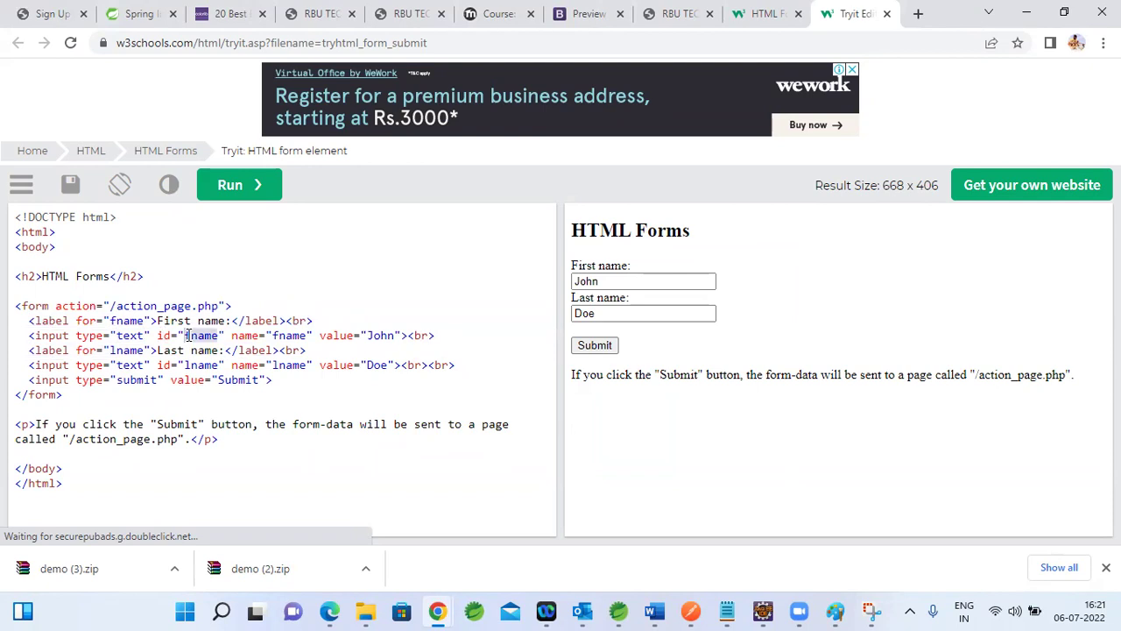
drag(31, 335, 266, 336)
click(608, 279)
double_click(608, 279)
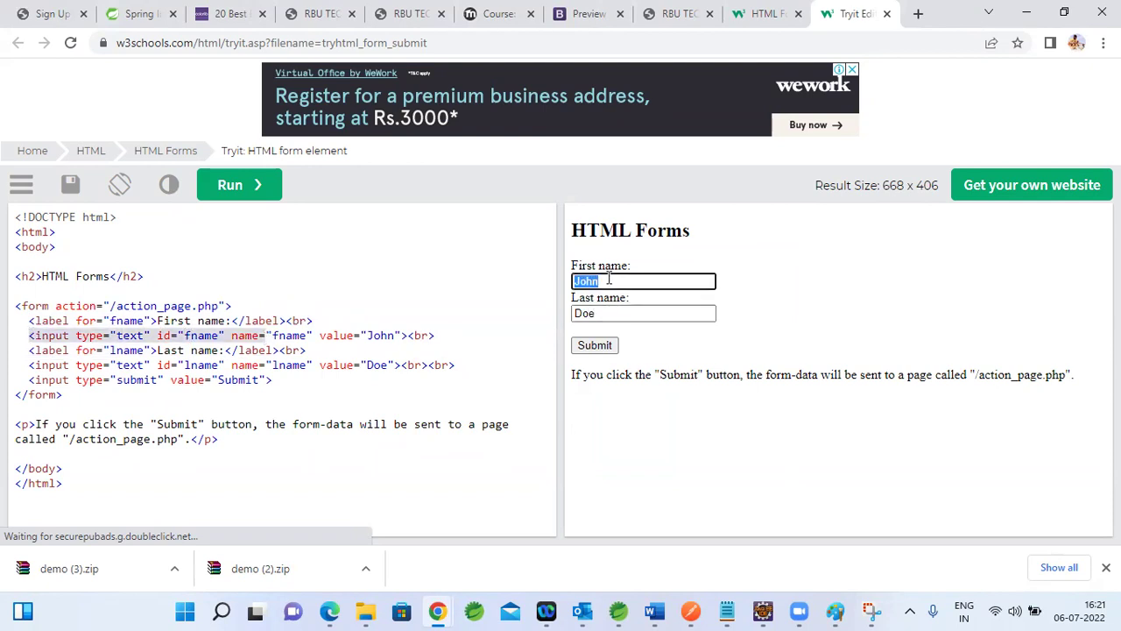
double_click(333, 336)
double_click(377, 335)
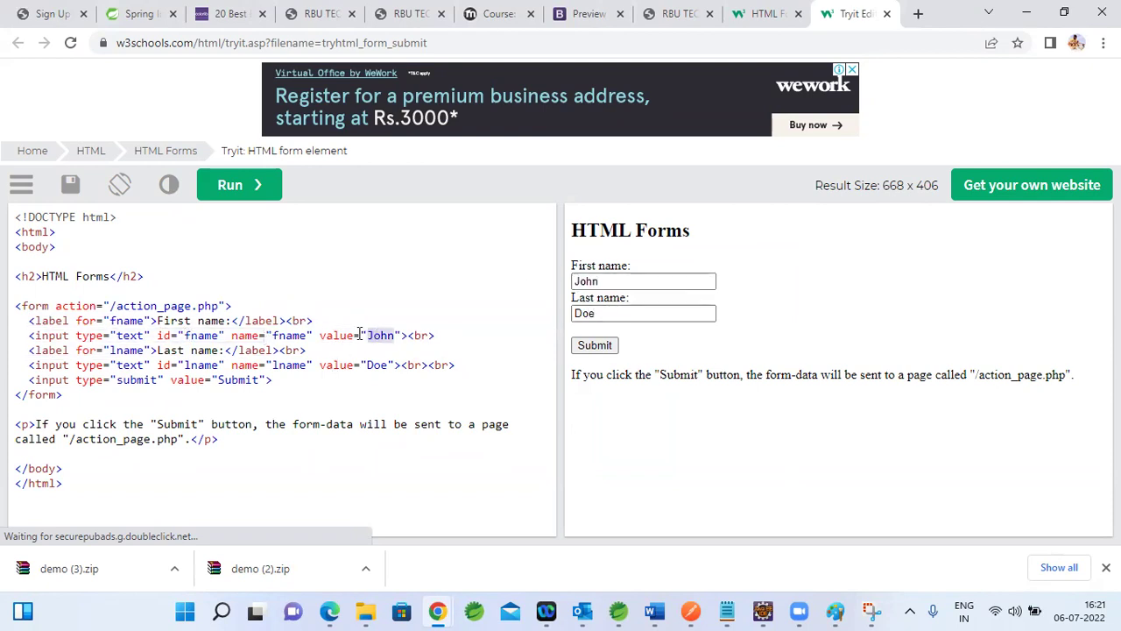
drag(321, 336, 400, 335)
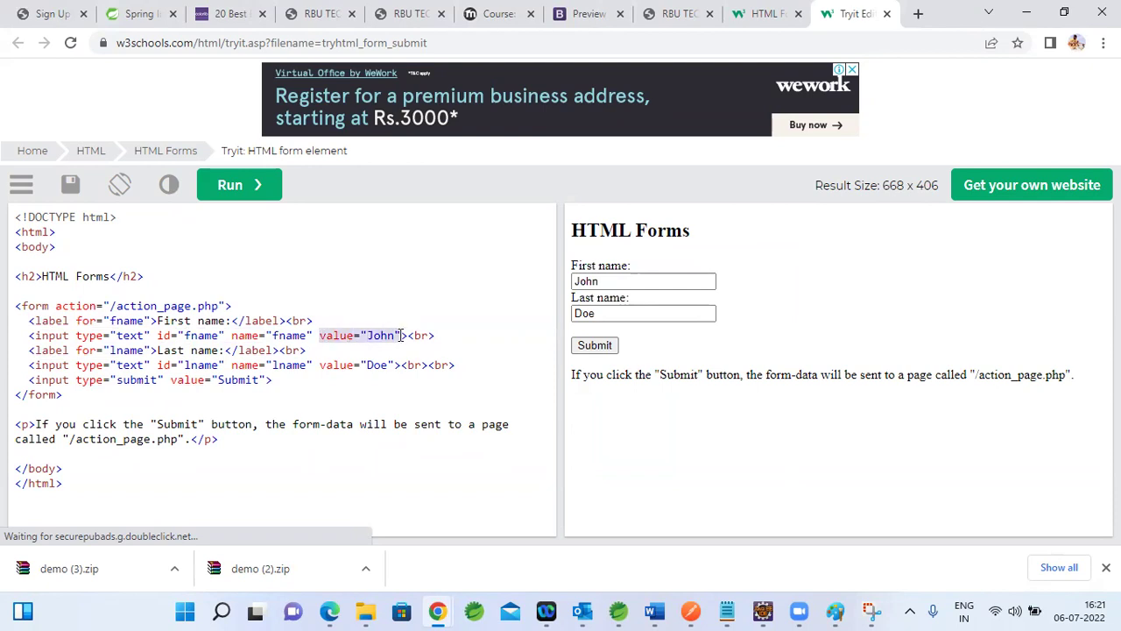
double_click(383, 334)
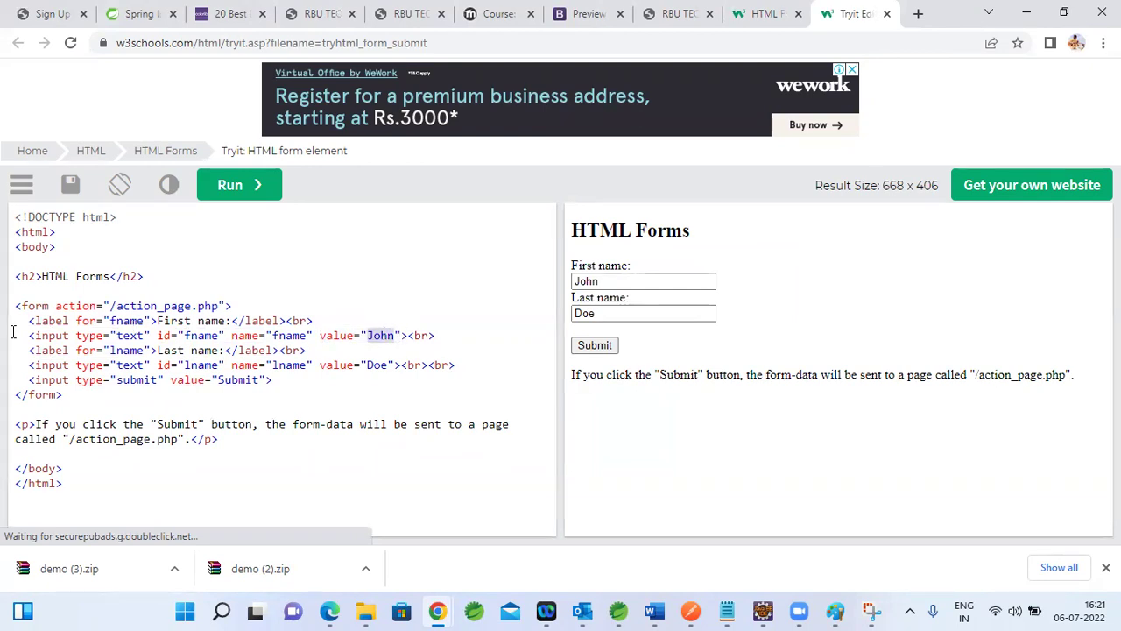
Step: Compare the rendered "First name:" label with its code line and review the text and submit input lines
drag(632, 267, 571, 268)
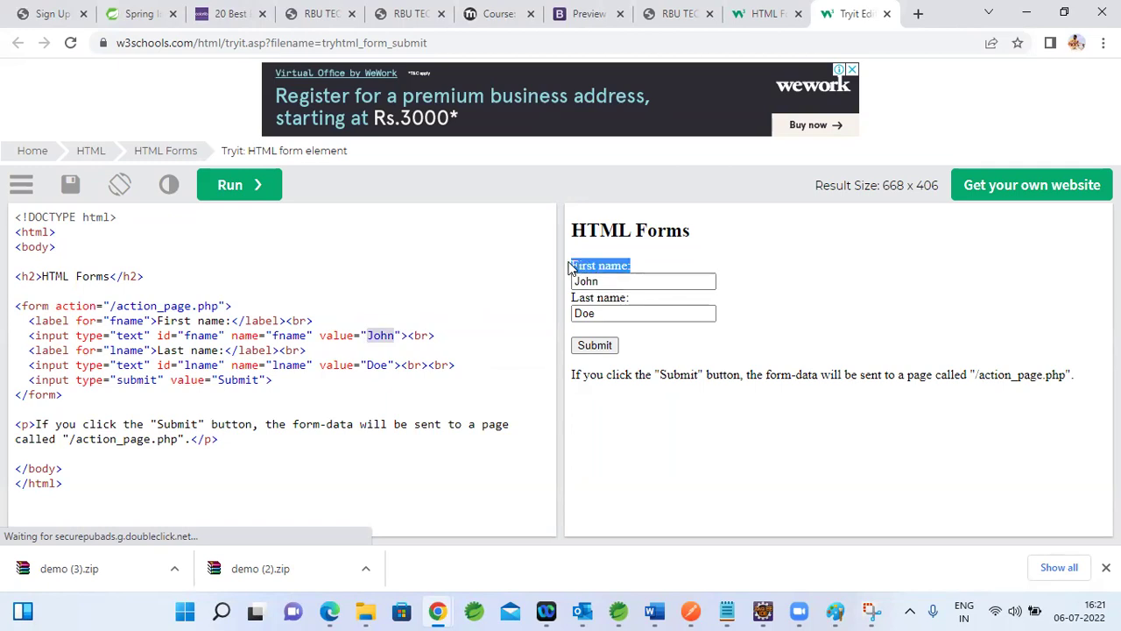
click(26, 321)
drag(33, 340, 207, 338)
mouse_move(30, 364)
mouse_down()
mouse_move(272, 364)
mouse_move(35, 380)
mouse_up()
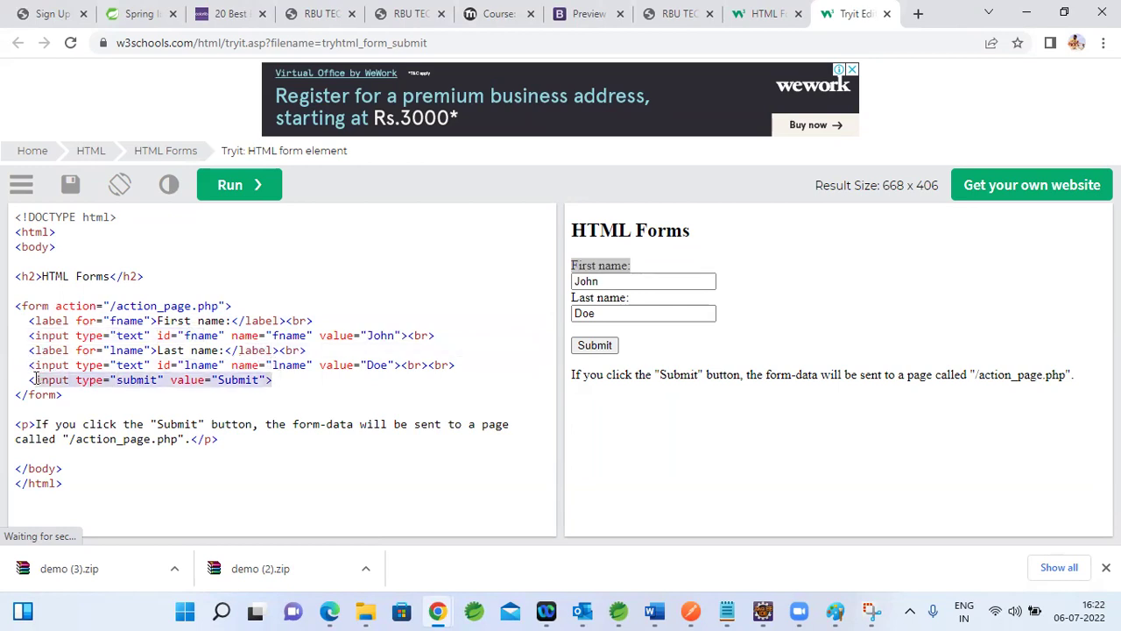
click(65, 379)
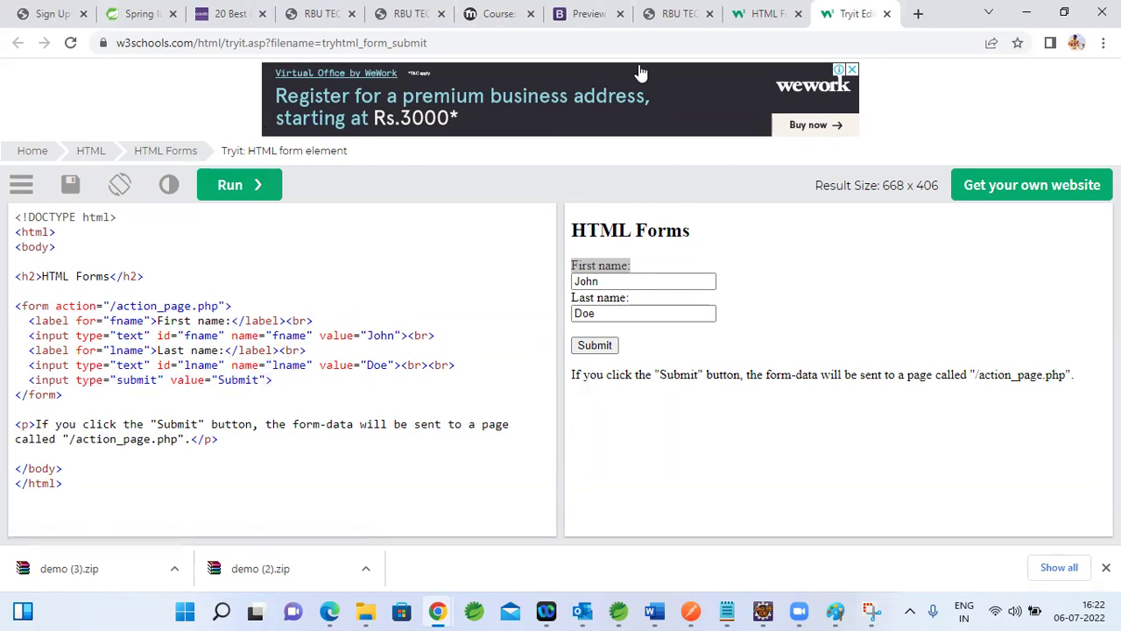
Step: Open the HTML Input Types lesson, look through its type list and open the text input example in the Tryit editor
click(755, 14)
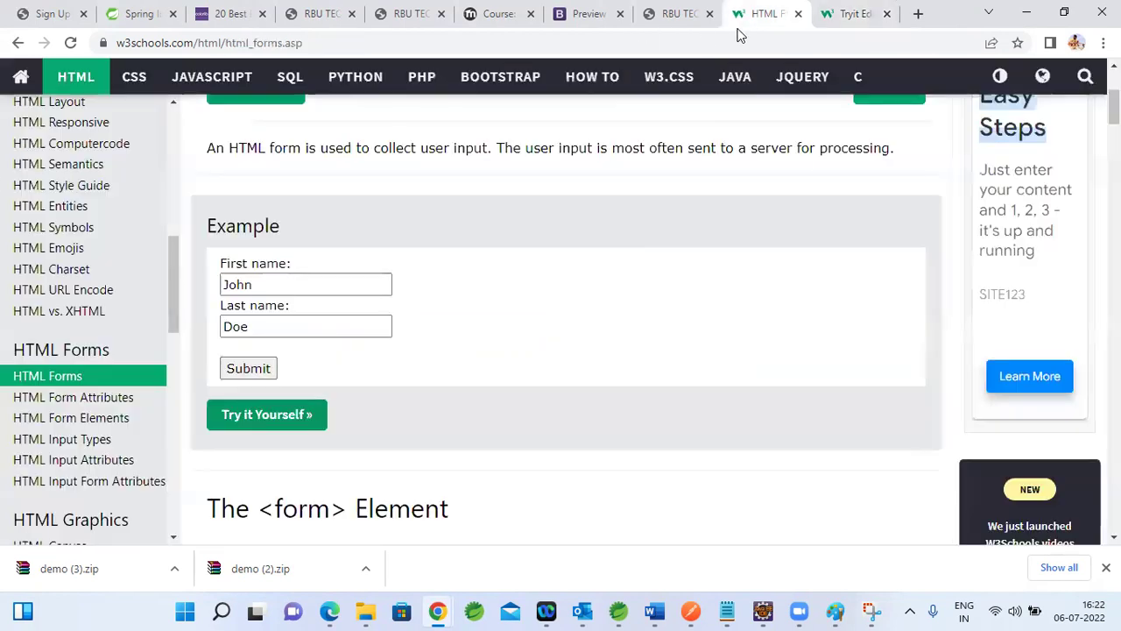
click(96, 439)
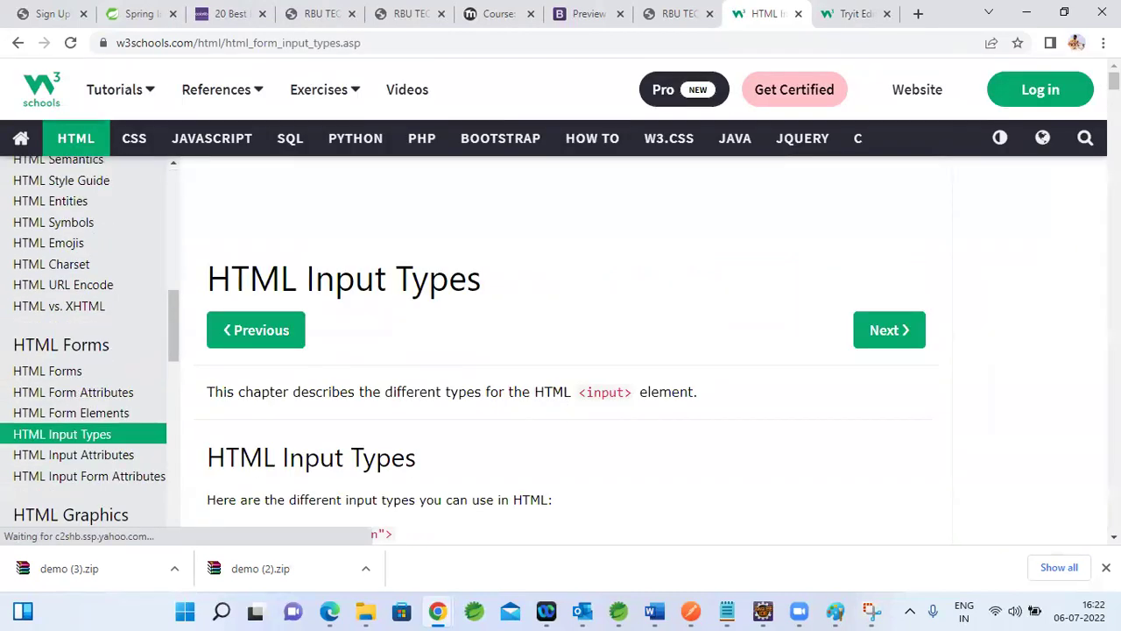
scroll(561, 350, down, 5)
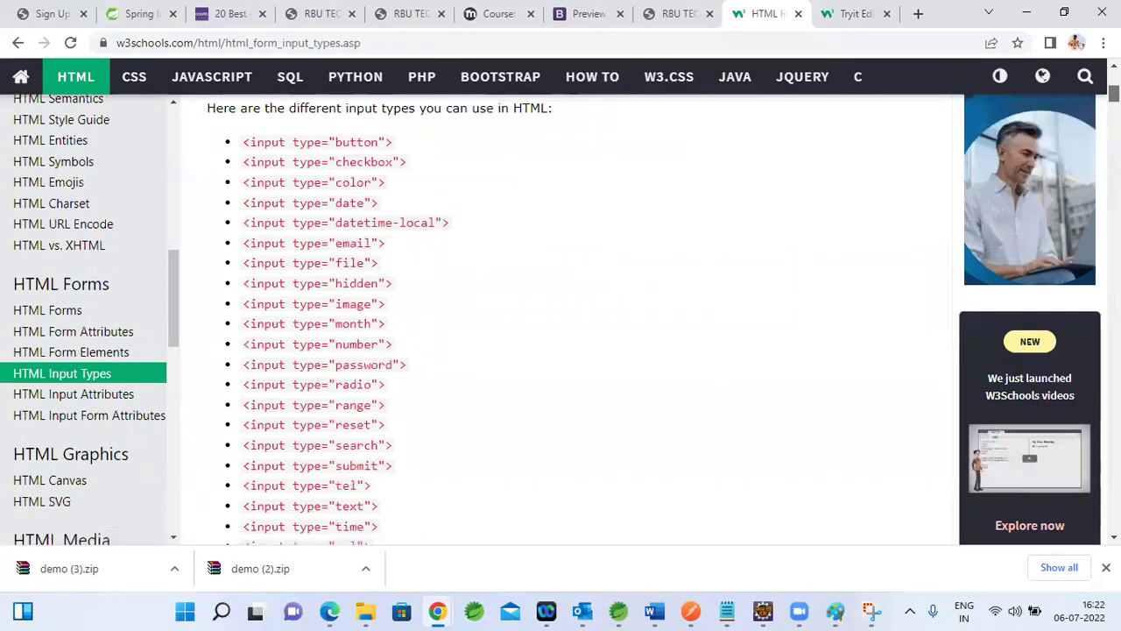
scroll(561, 351, down, 1)
scroll(934, 104, down, 9)
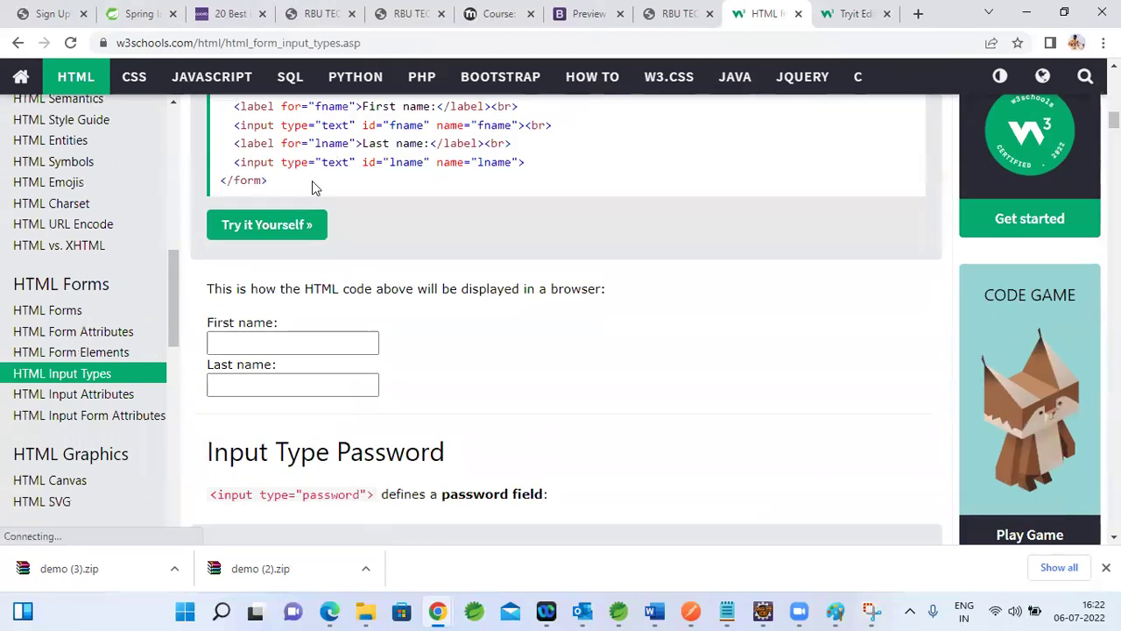
click(294, 225)
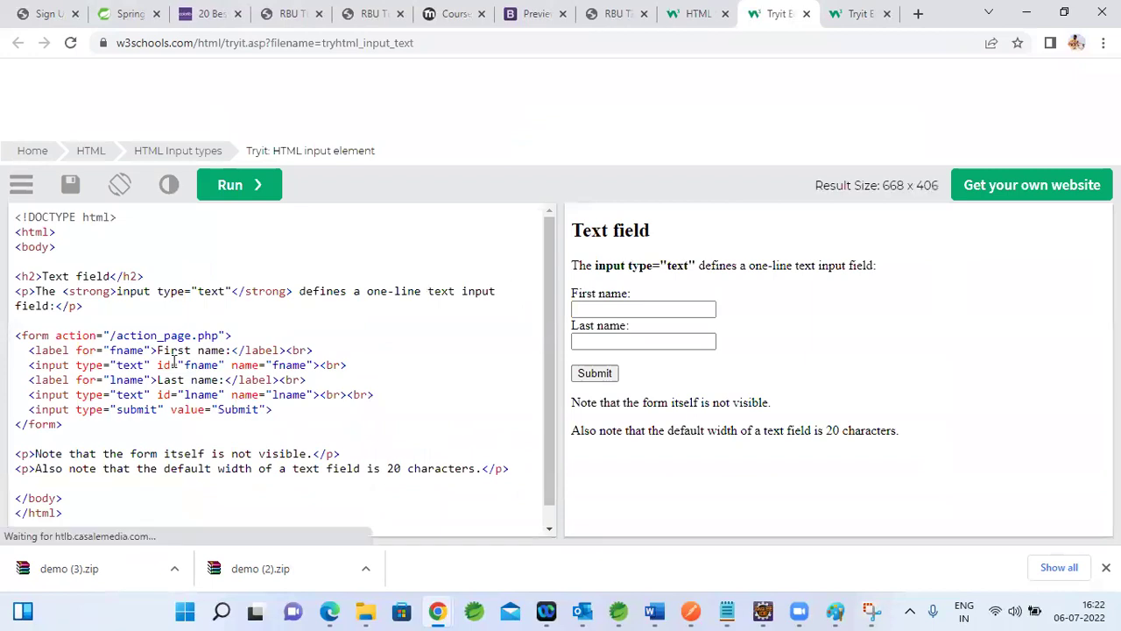
Step: Duplicate the first-name input line below itself, change the copy's type to checkbox, run the code and tick the checkbox
click(298, 409)
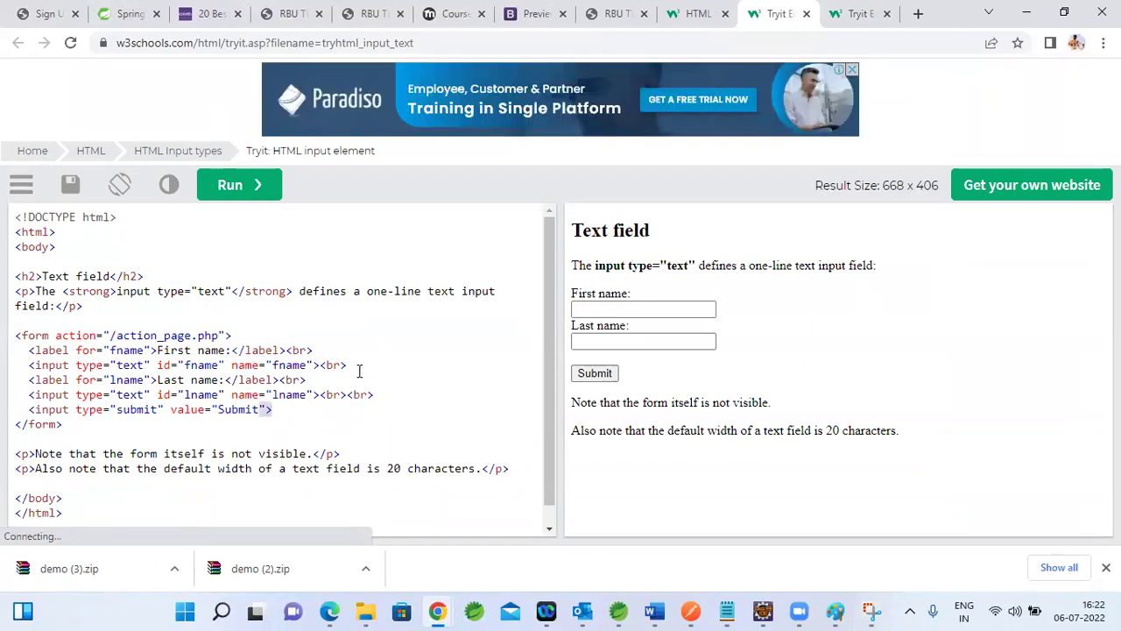
drag(350, 363, 25, 364)
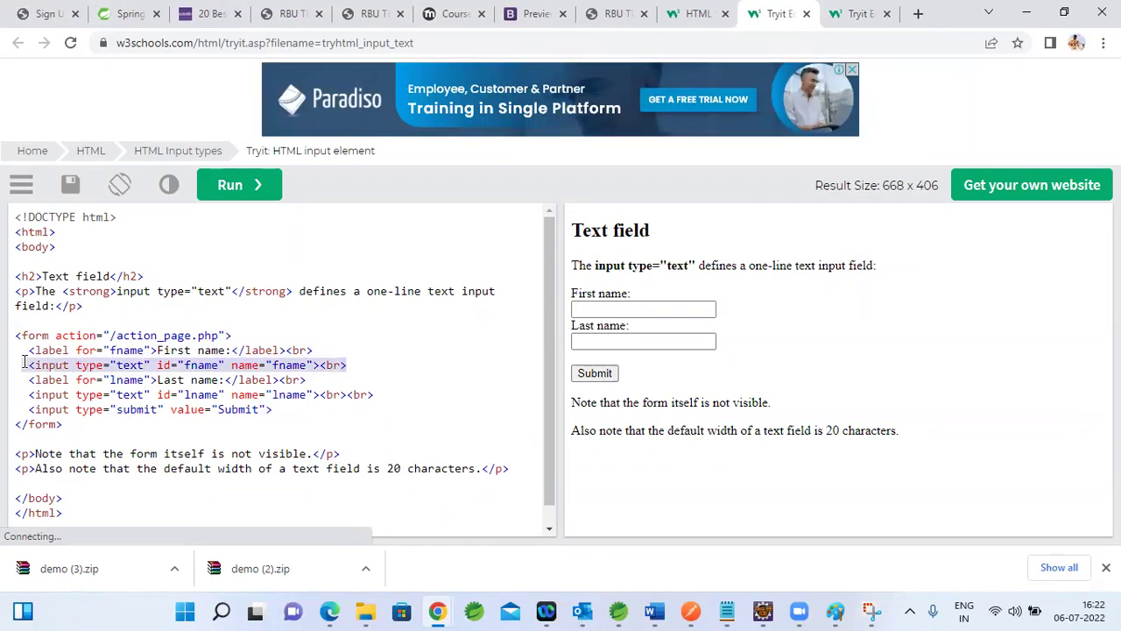
key(ctrl+c)
click(393, 364)
key(Return)
key(ctrl+v)
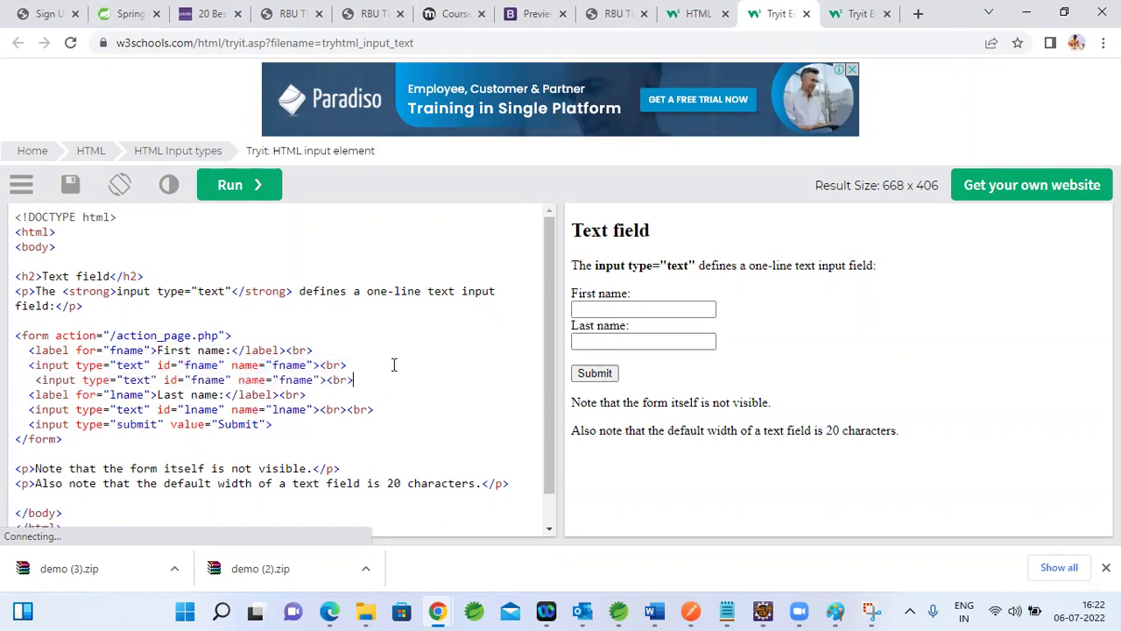
double_click(136, 380)
text(checkbox)
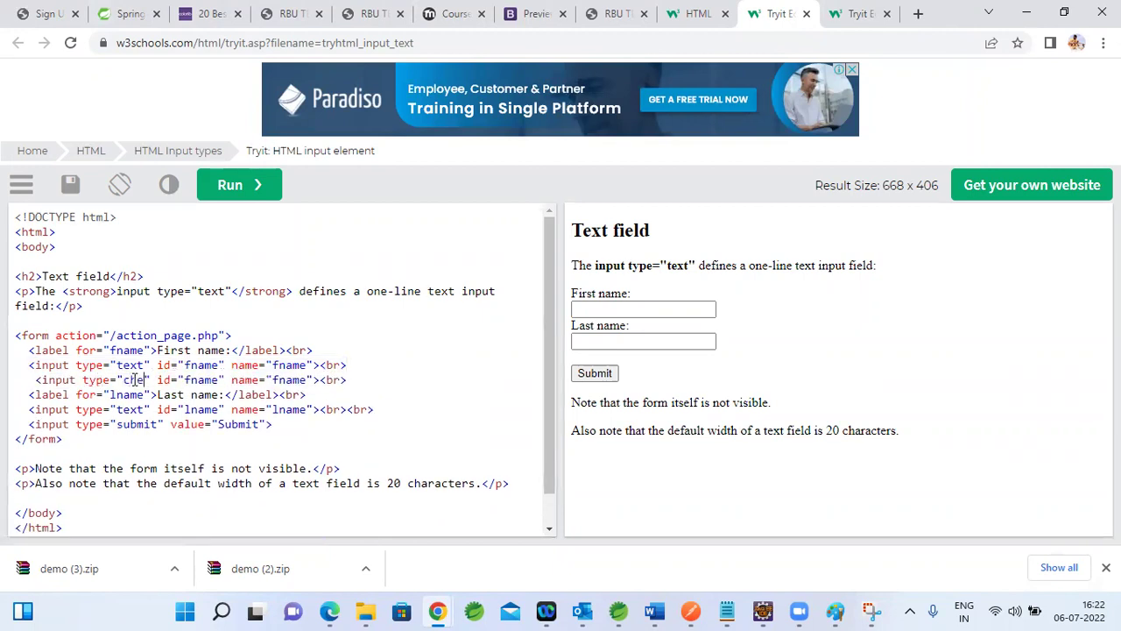
click(235, 188)
click(579, 326)
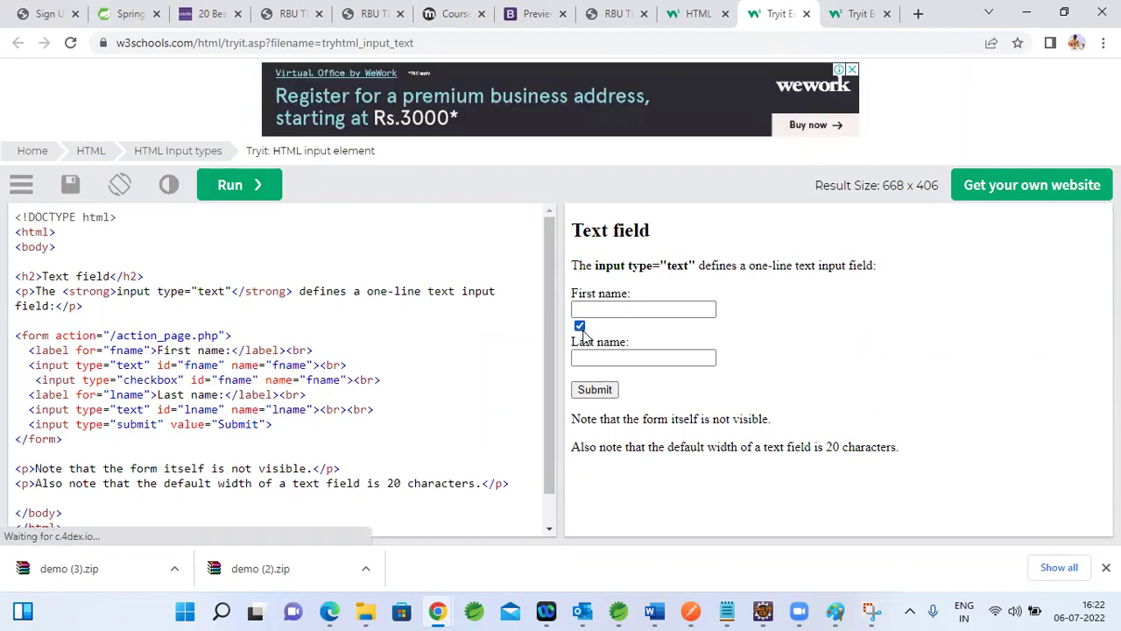
Step: Duplicate the checkbox input line below itself, change the copy's type to radio, run the code and select the radio button
drag(411, 374, 32, 379)
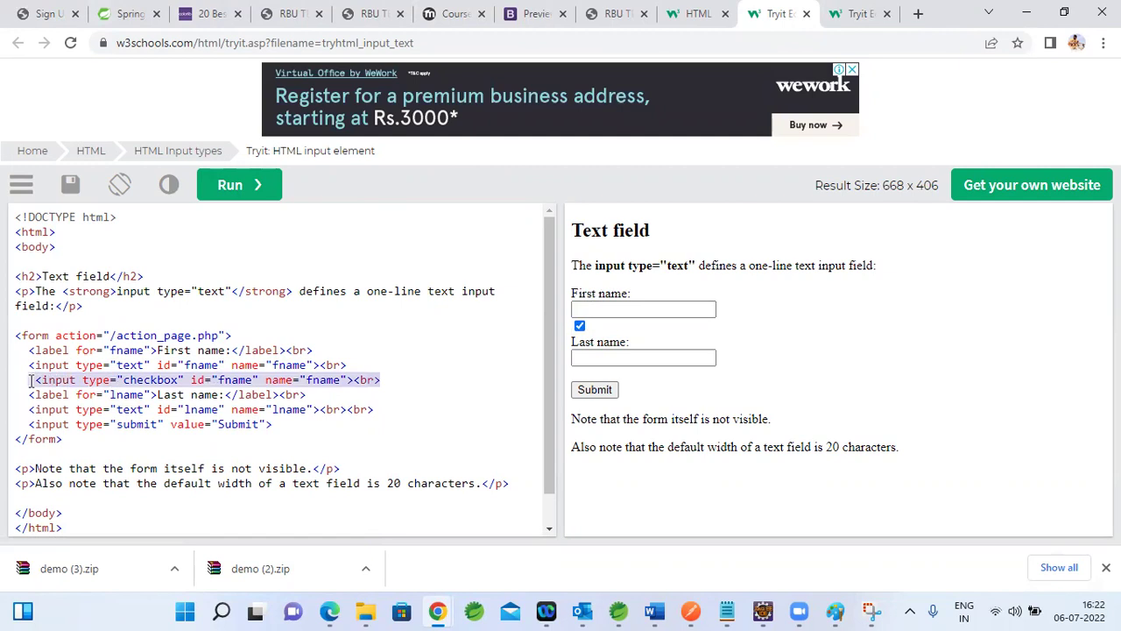
key(ctrl+c)
click(433, 379)
key(Return)
key(ctrl+v)
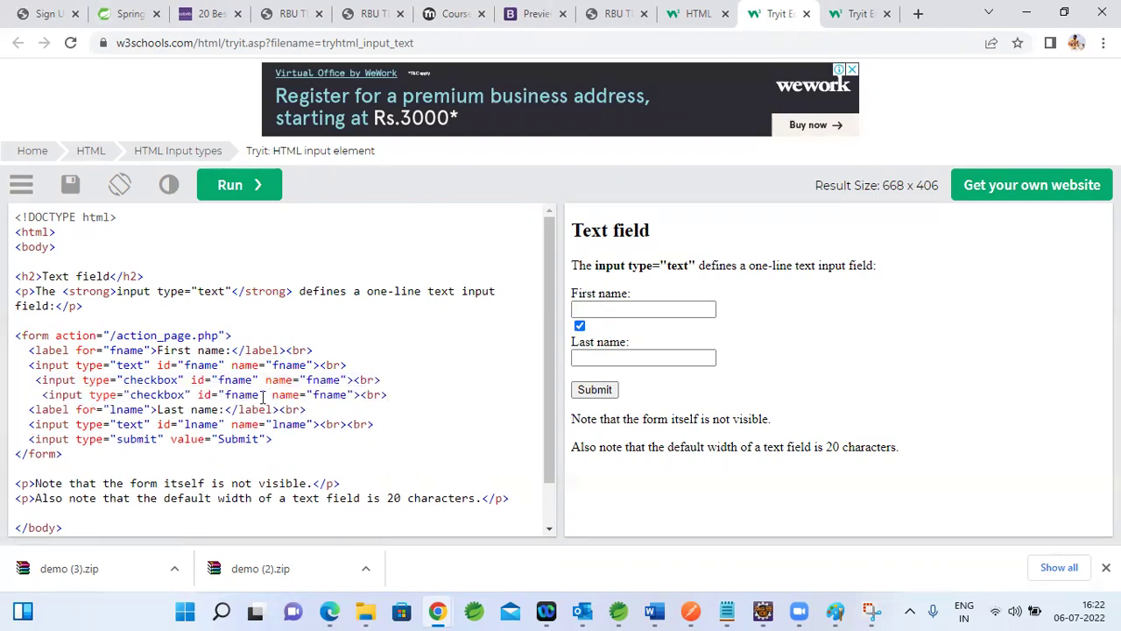
double_click(167, 395)
text(radio)
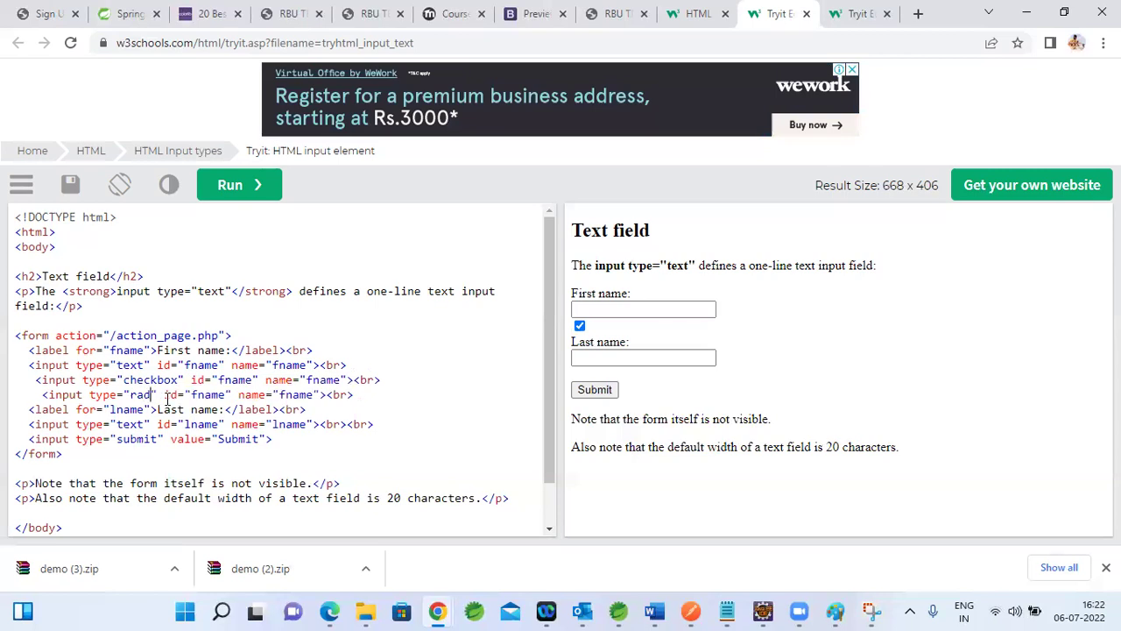
click(233, 180)
click(580, 341)
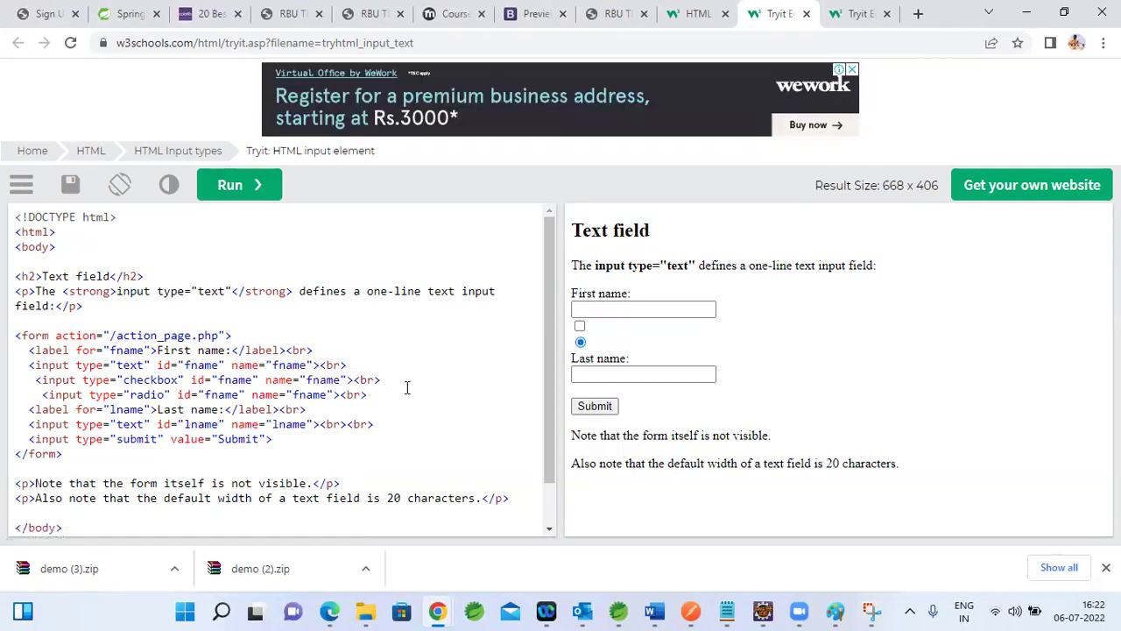
Step: Add another copy of the input line below the radio input, set its type to color and run the code
key(Return)
key(ctrl+v)
double_click(163, 409)
text(color)
click(228, 184)
Step: Set the rendered colour field to a teal of about RGB 28, 130, 151 and review its code line
click(594, 368)
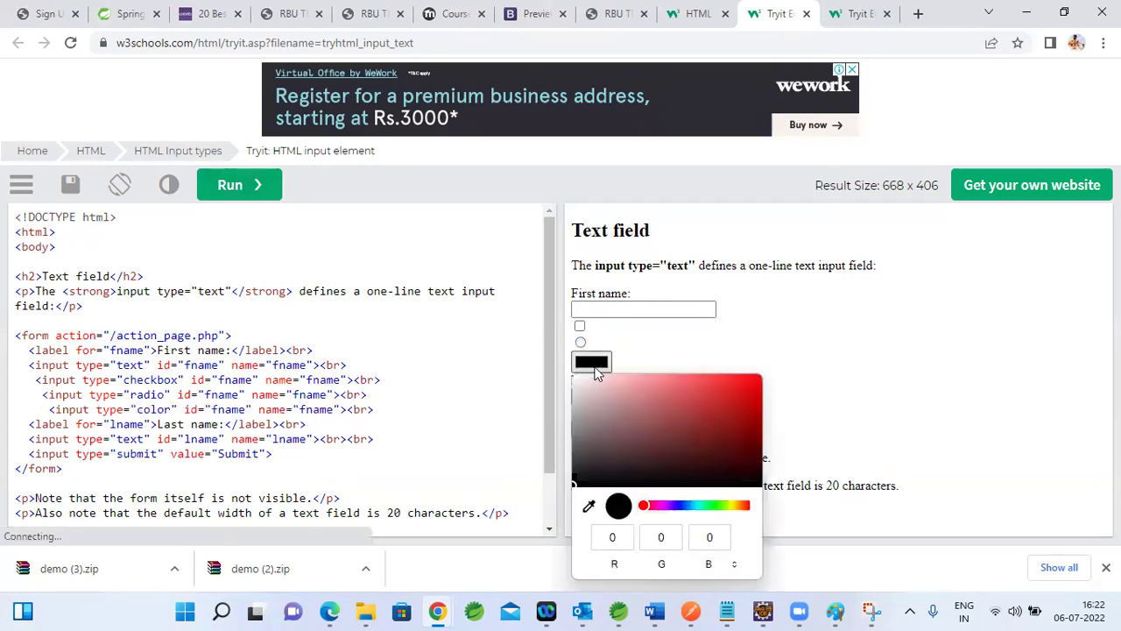
drag(667, 506, 695, 504)
click(726, 427)
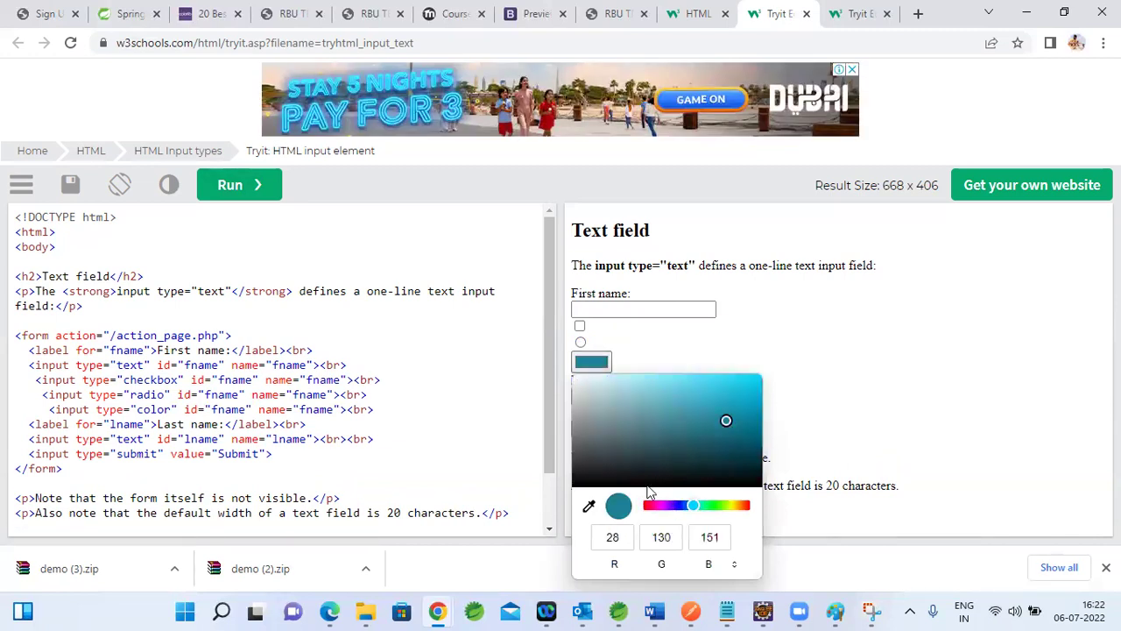
click(715, 311)
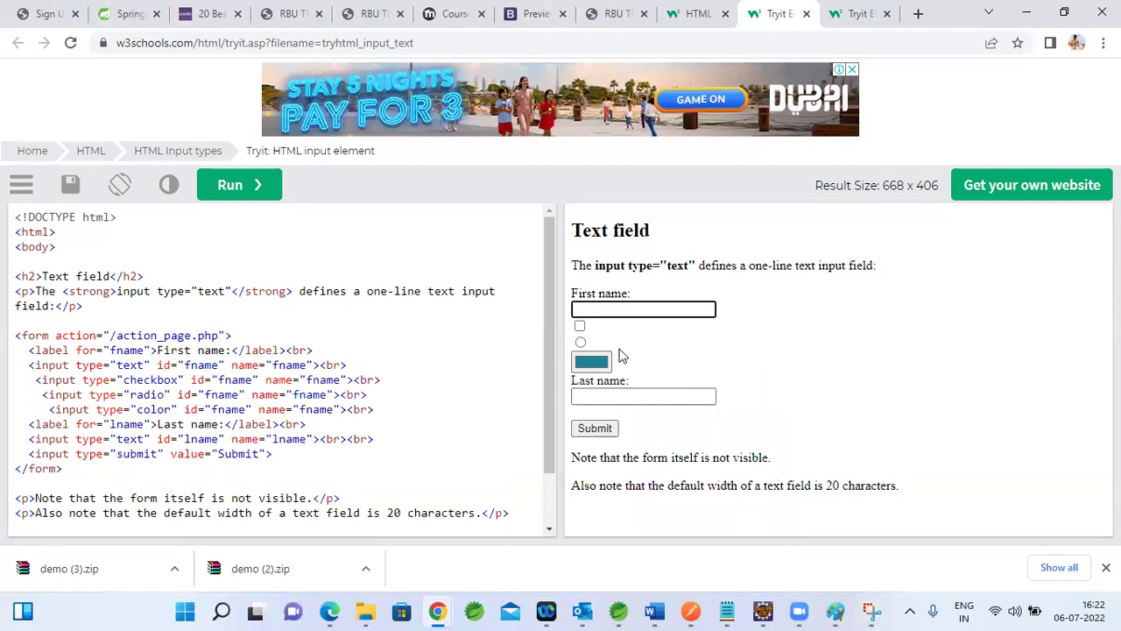
click(163, 406)
drag(393, 408, 299, 409)
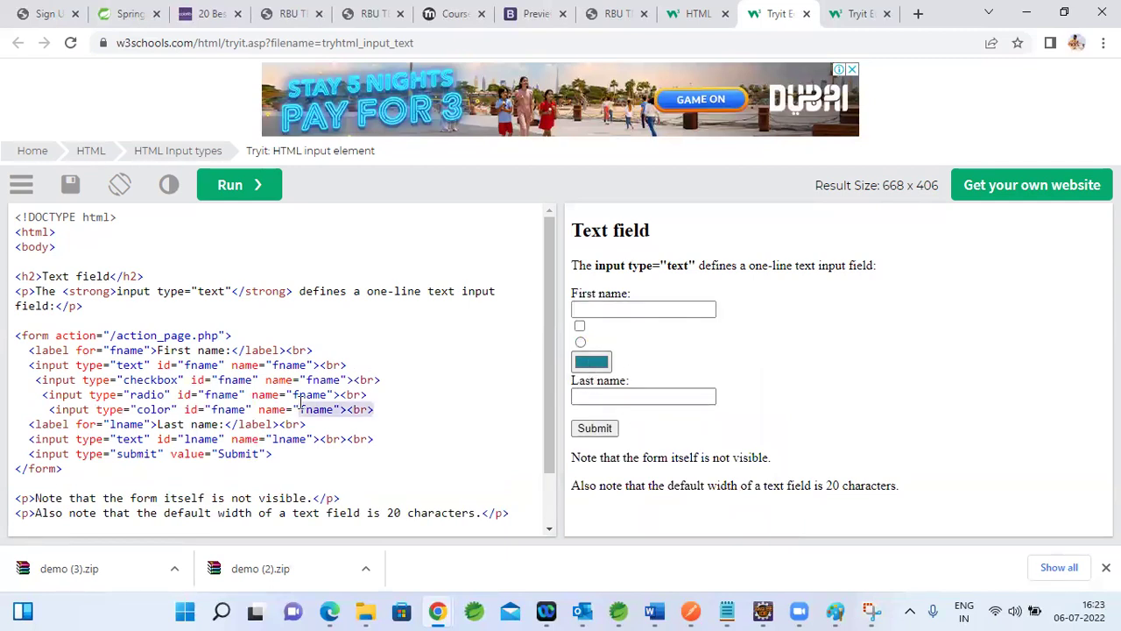
Step: Return to the W3Schools tutorial, open the HTML Editors lesson and read through its steps for writing, saving and viewing a page
click(692, 17)
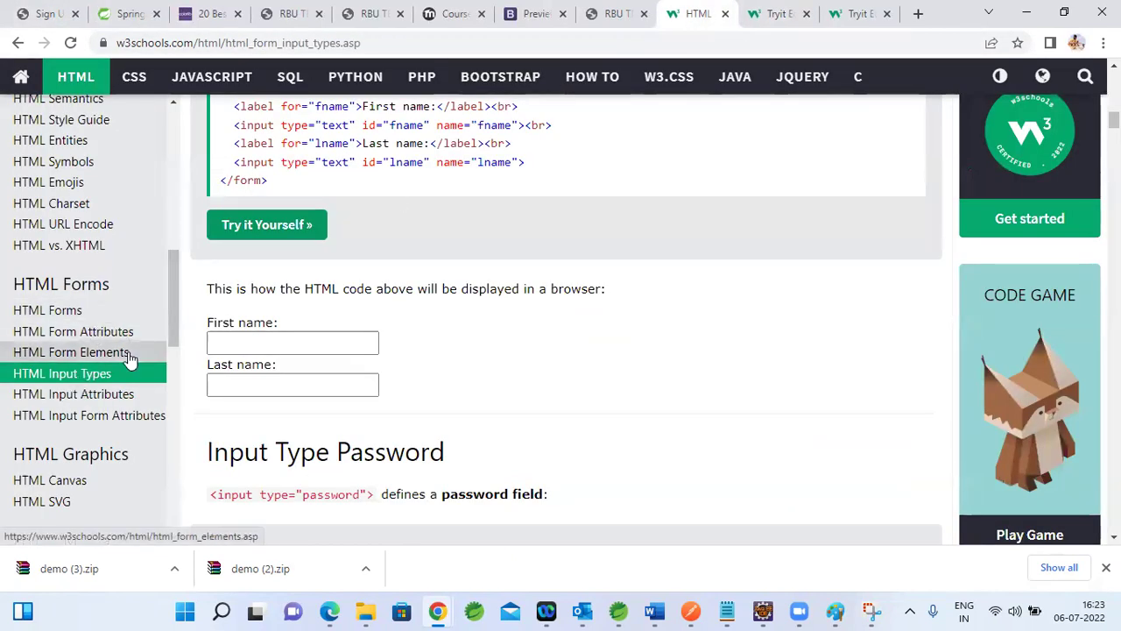
scroll(171, 120, up, 8)
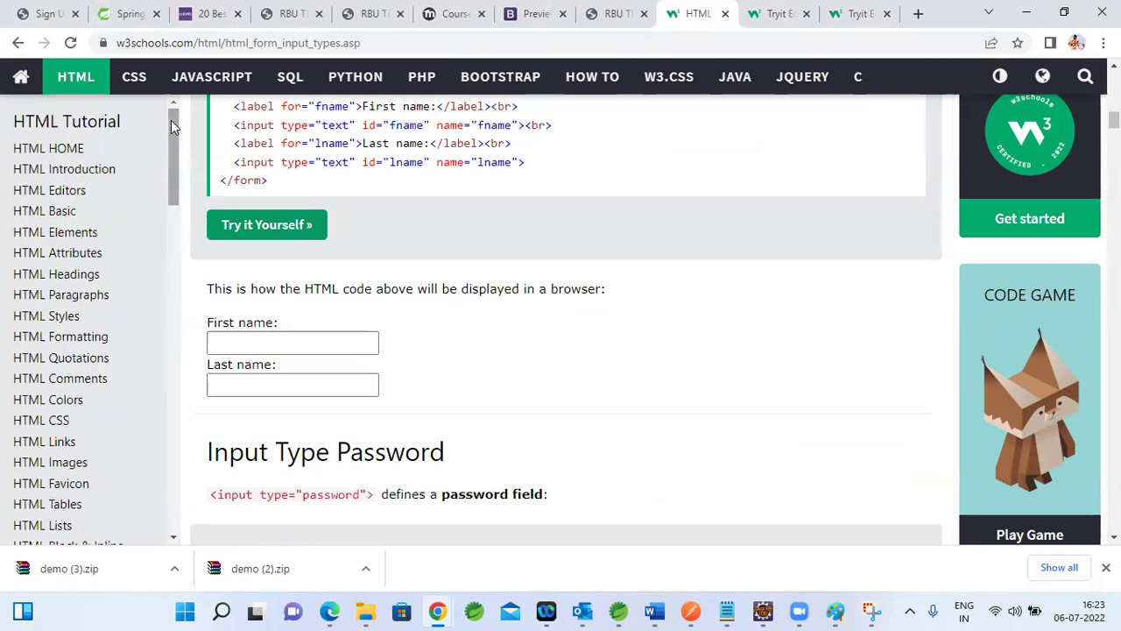
click(80, 199)
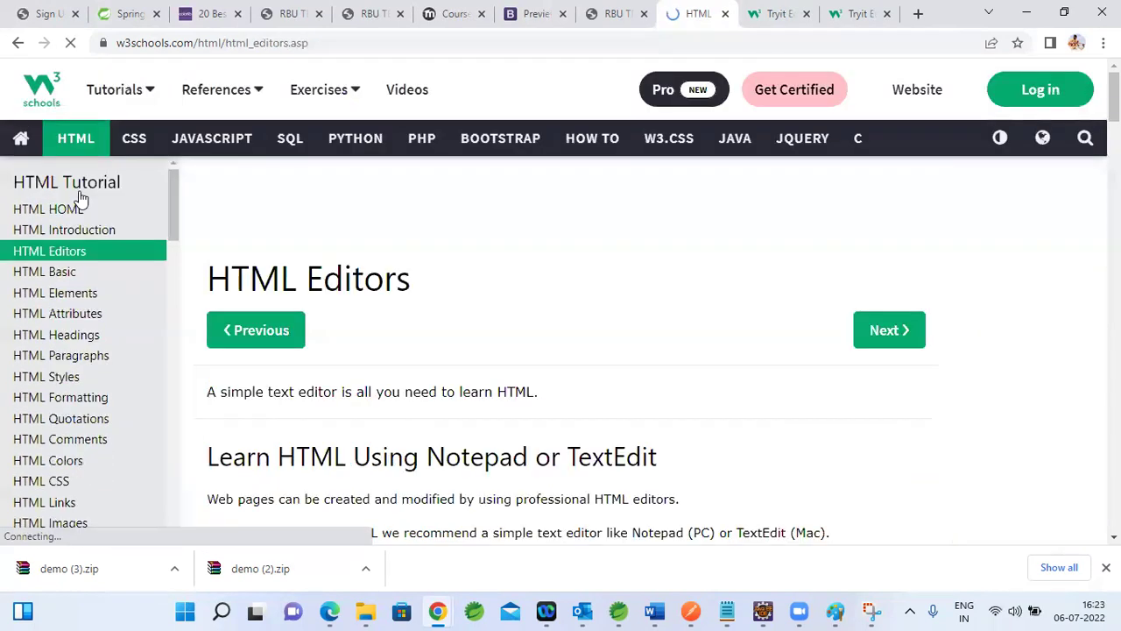
scroll(561, 351, down, 15)
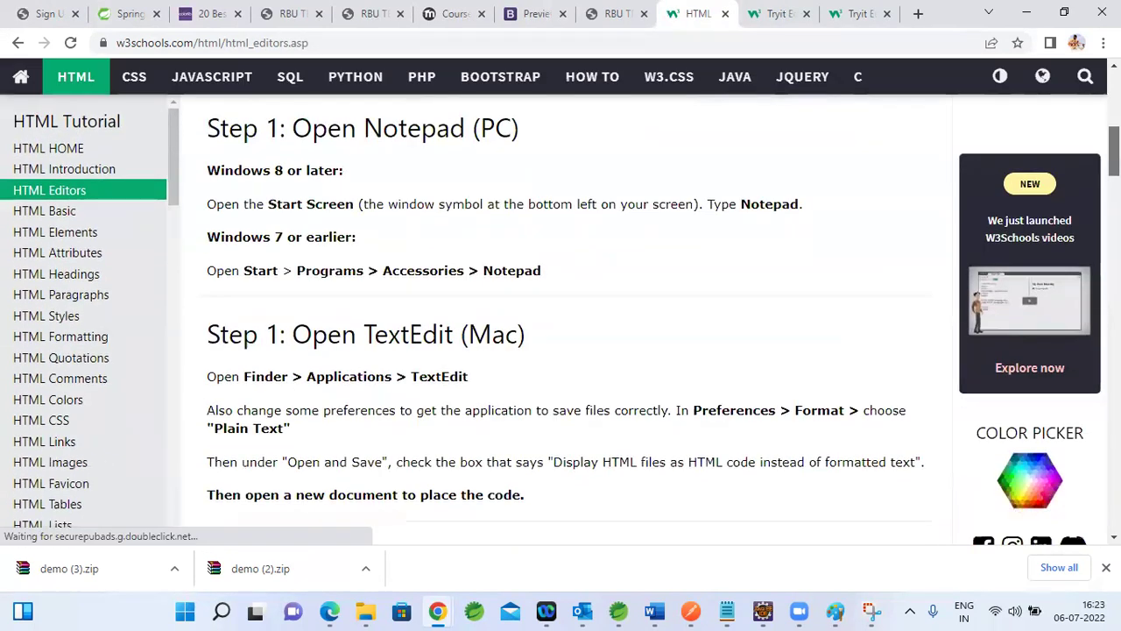
scroll(560, 350, up, 2)
scroll(561, 350, down, 3)
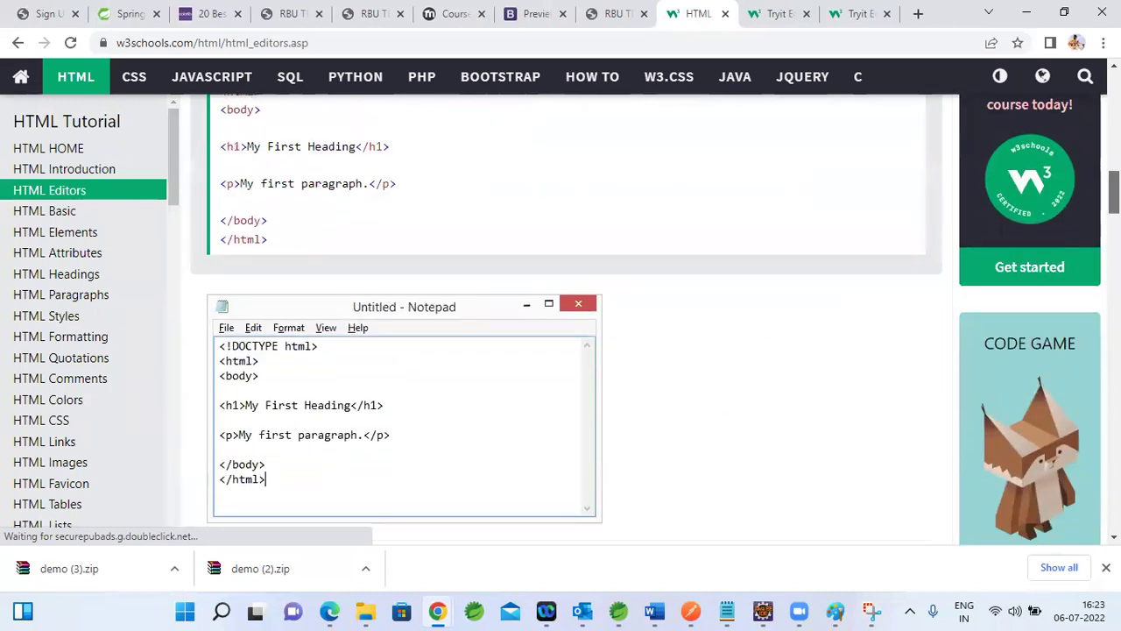
scroll(560, 350, up, 3)
scroll(560, 351, down, 5)
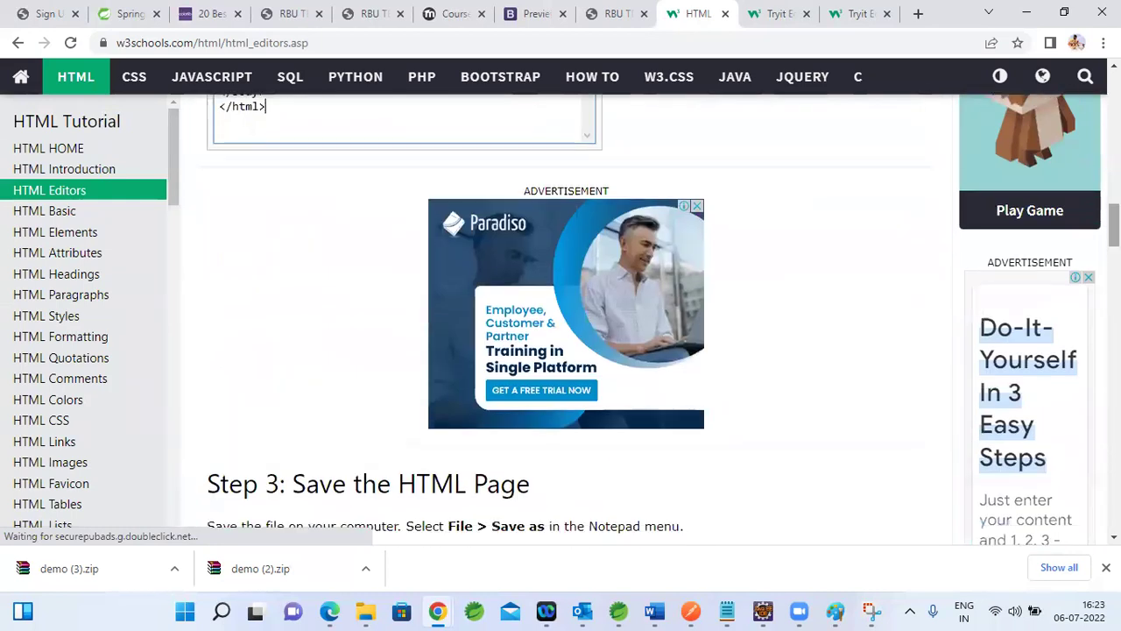
scroll(561, 350, down, 3)
scroll(560, 350, down, 8)
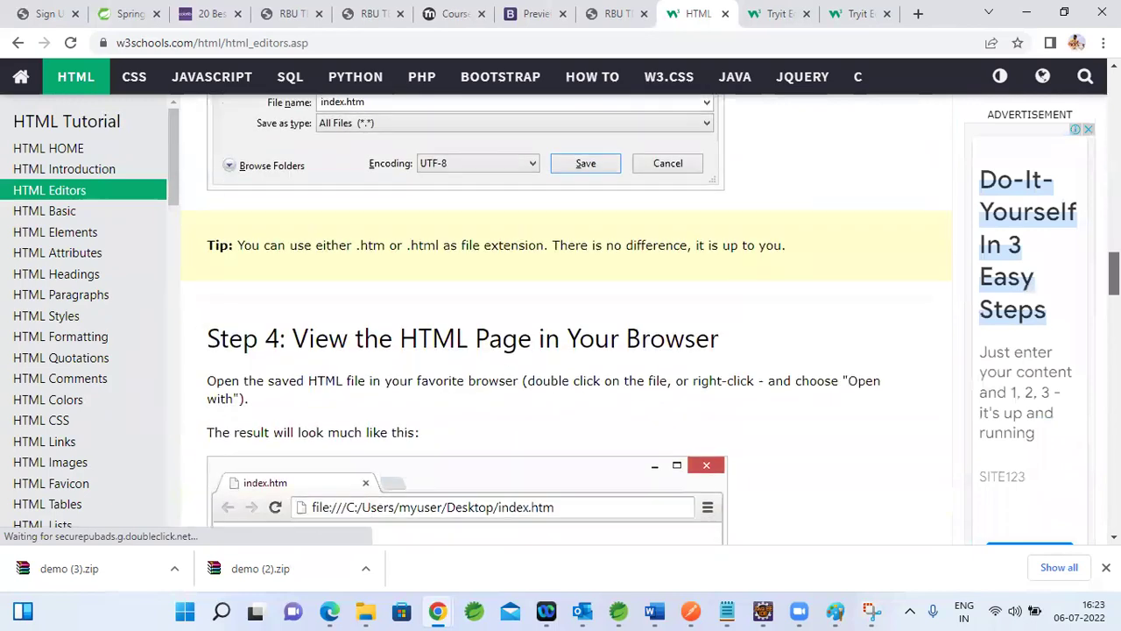
scroll(561, 350, down, 6)
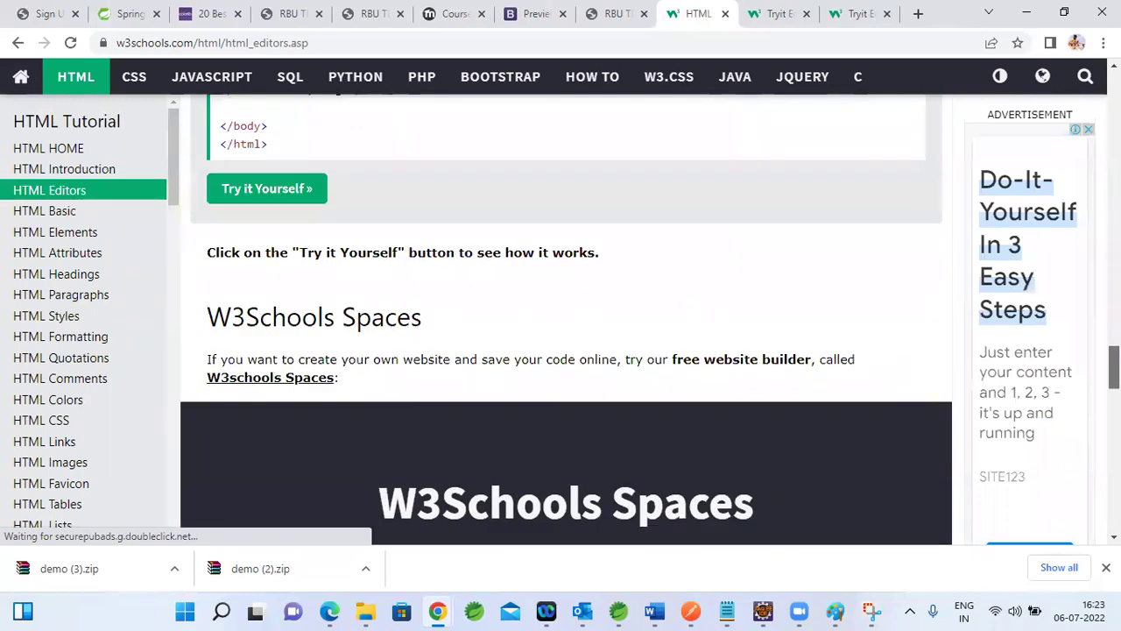
scroll(561, 351, down, 6)
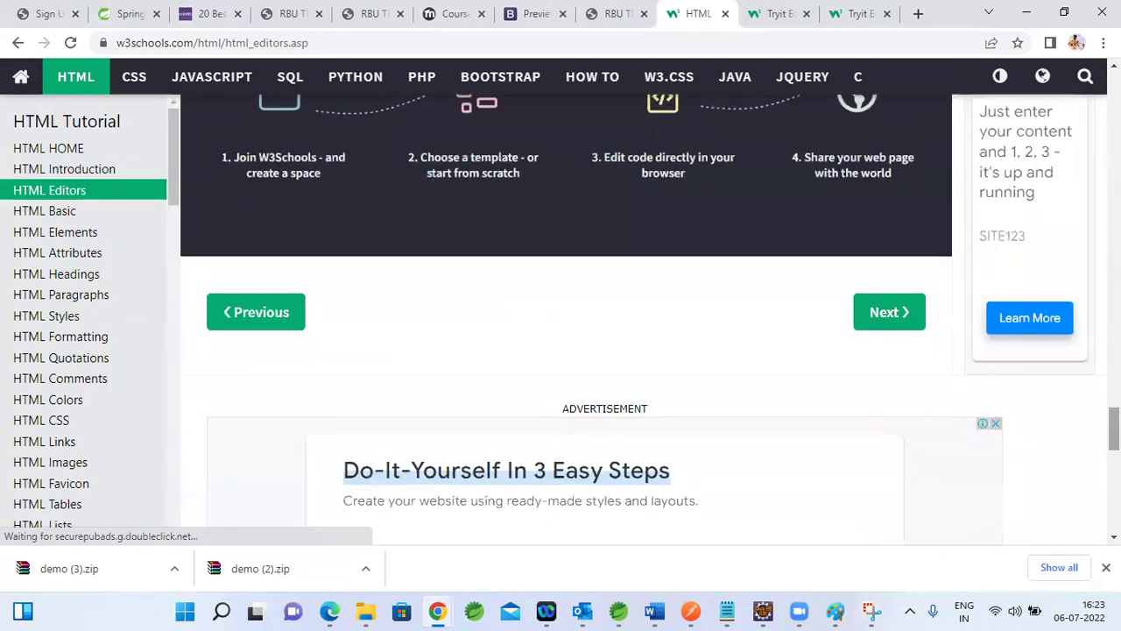
scroll(560, 350, down, 10)
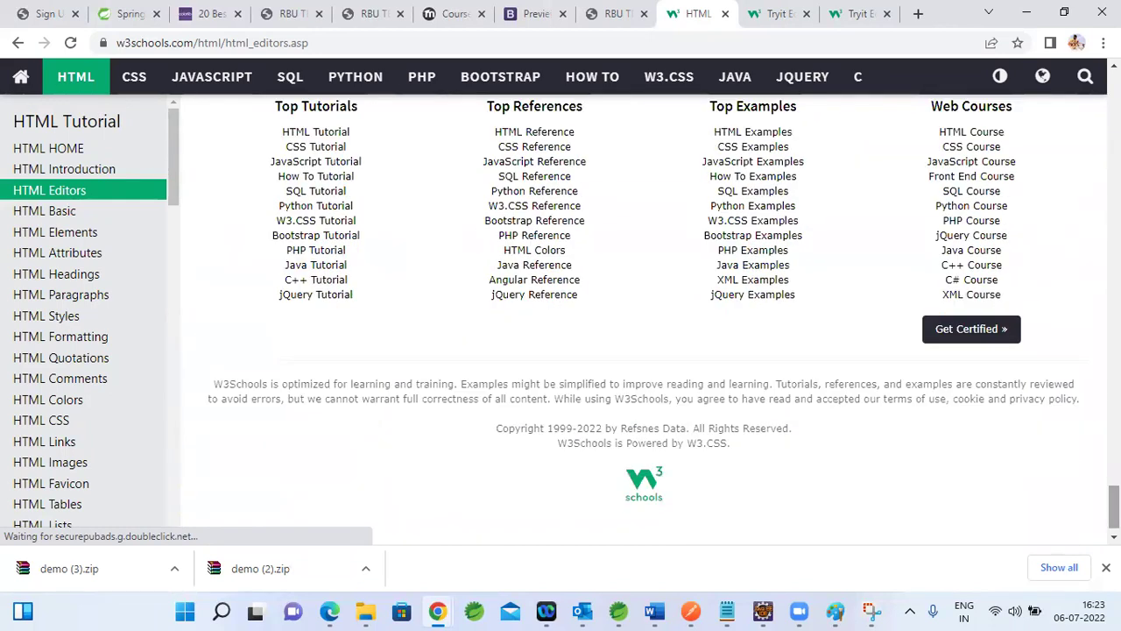
scroll(1006, 245, up, 10)
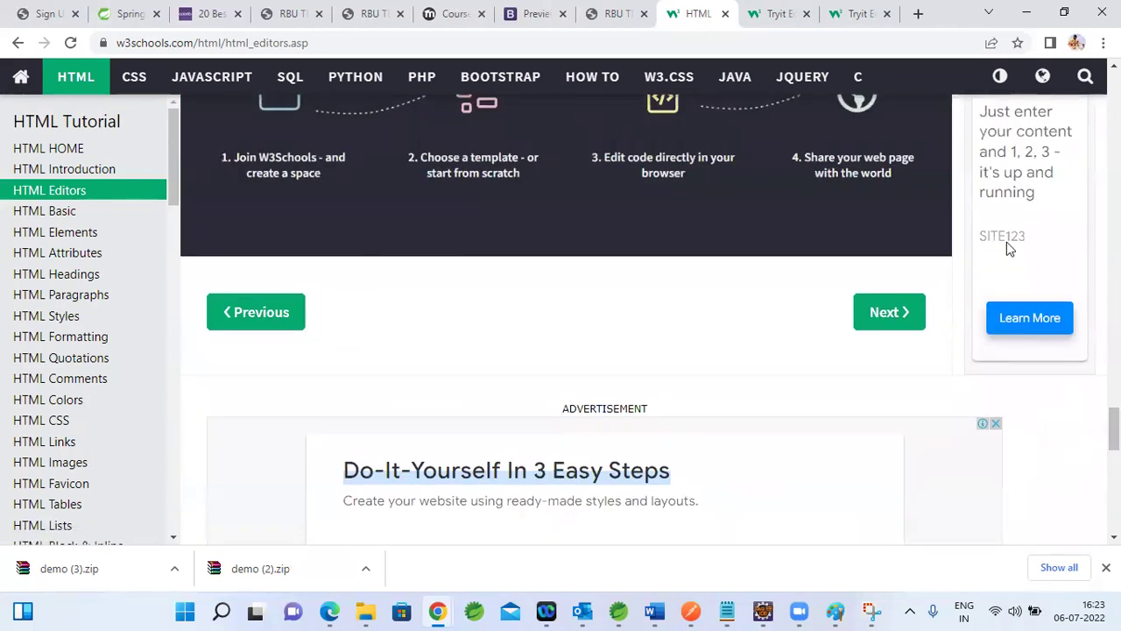